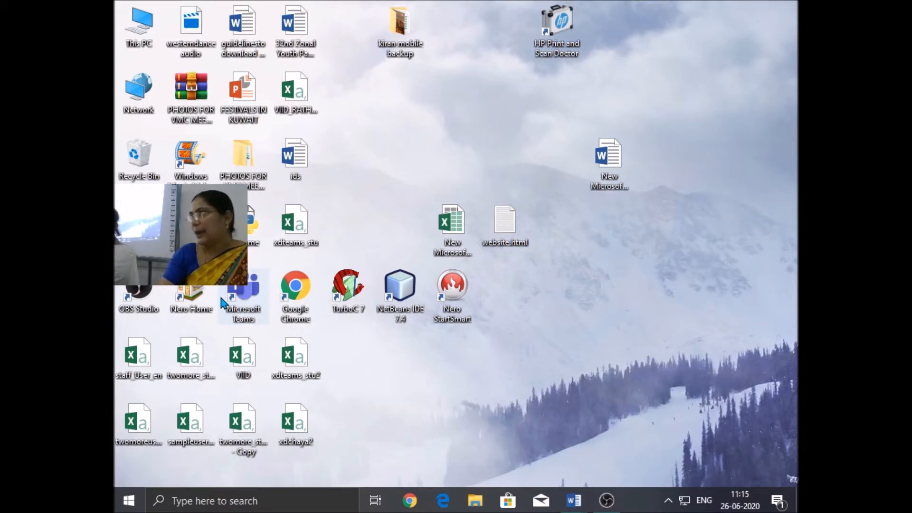
Open Google Chrome and go to the Microsoft Teams sign-in page at teams.microsoft.com.
{"action": "double_click", "coordinate": [295, 288]}
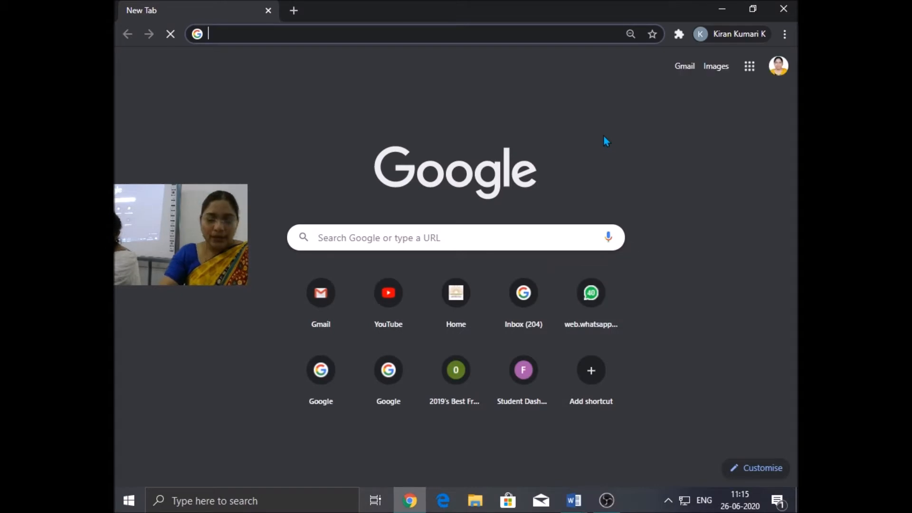
{"action": "type", "text": "TEAM"}
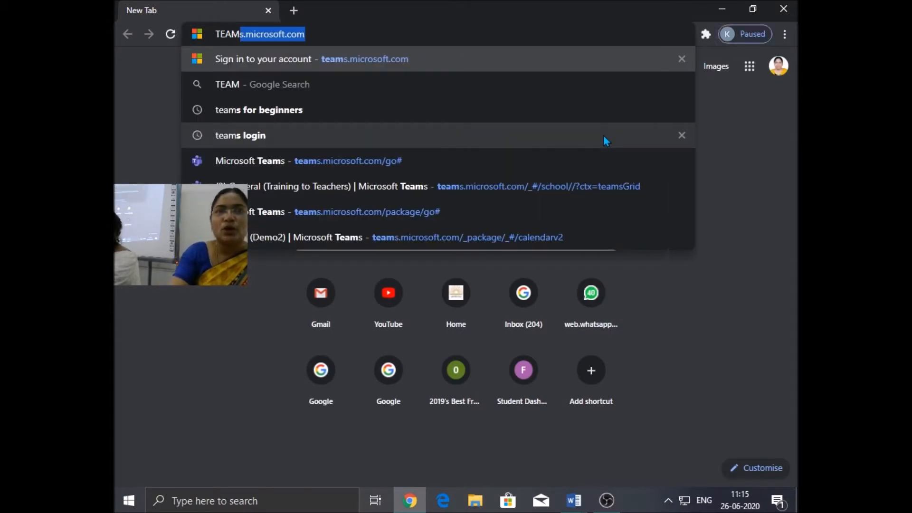
{"action": "key", "text": "Return"}
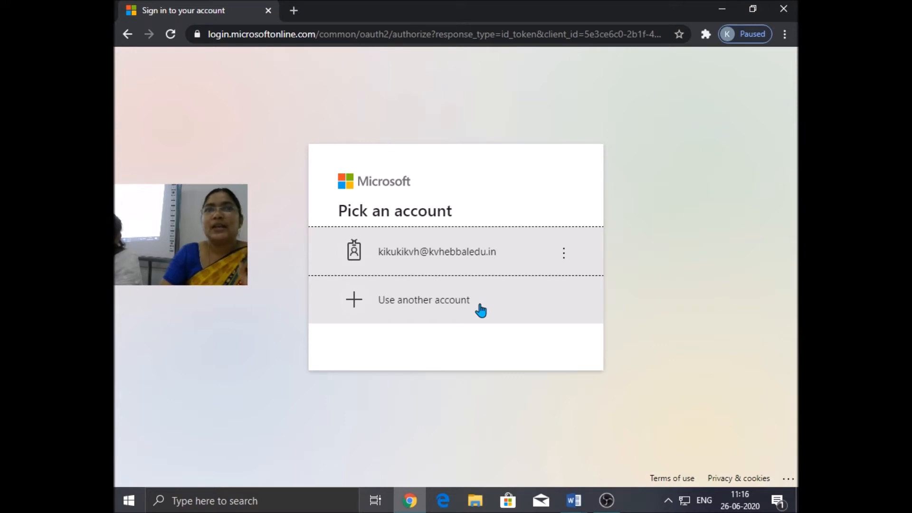
Sign in with the listed school account using the account password, and decline to stay signed in.
{"action": "left_click", "coordinate": [471, 257]}
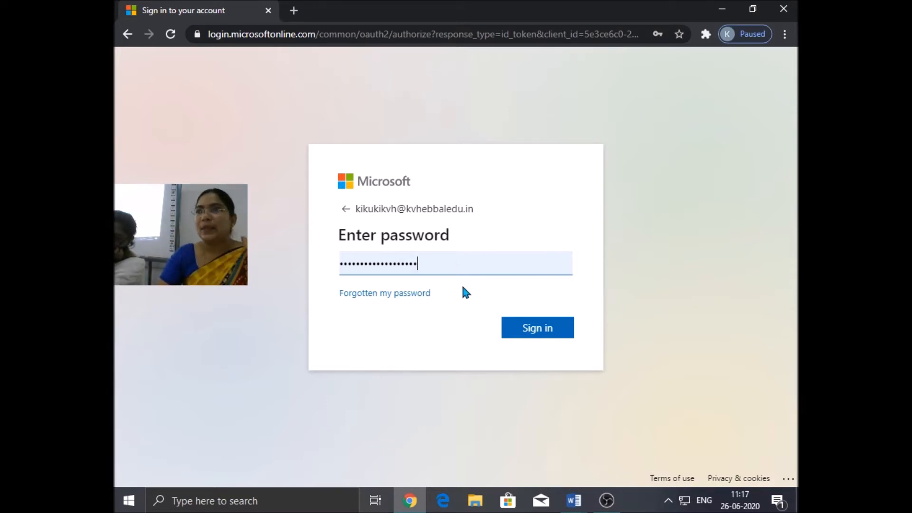
{"action": "left_click", "coordinate": [551, 317]}
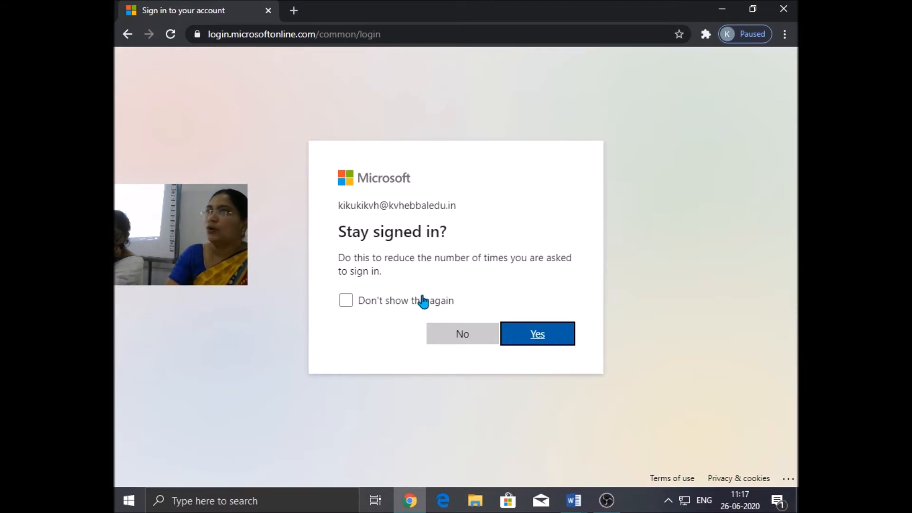
{"action": "left_click", "coordinate": [460, 334]}
Continue with the Teams web app instead of the Windows app and browse the list of your teams.
{"action": "mouse_move", "coordinate": [409, 500]}
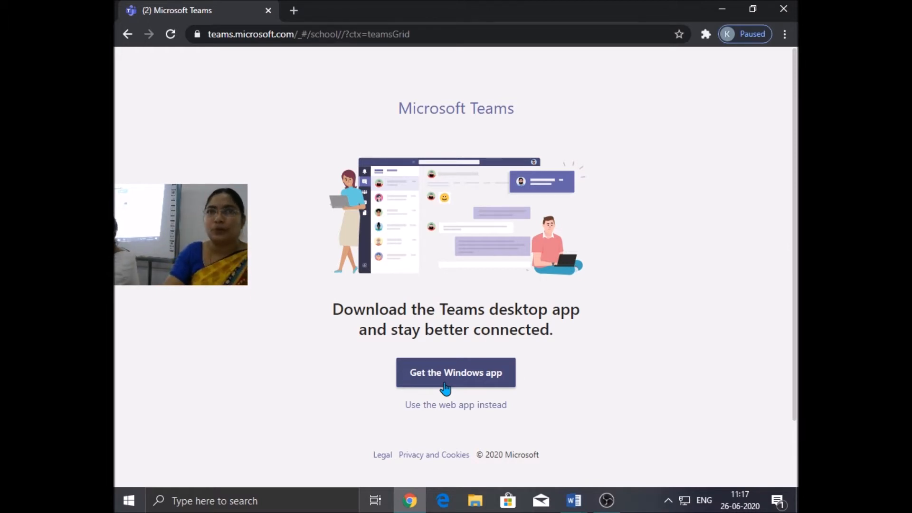
{"action": "left_click", "coordinate": [466, 407]}
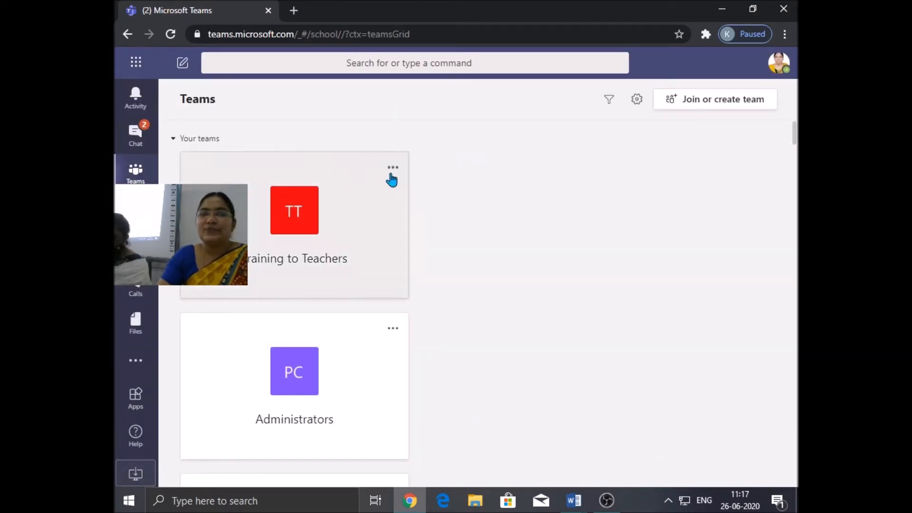
{"action": "scroll", "coordinate": [338, 238], "scroll_direction": "down", "scroll_amount": 3}
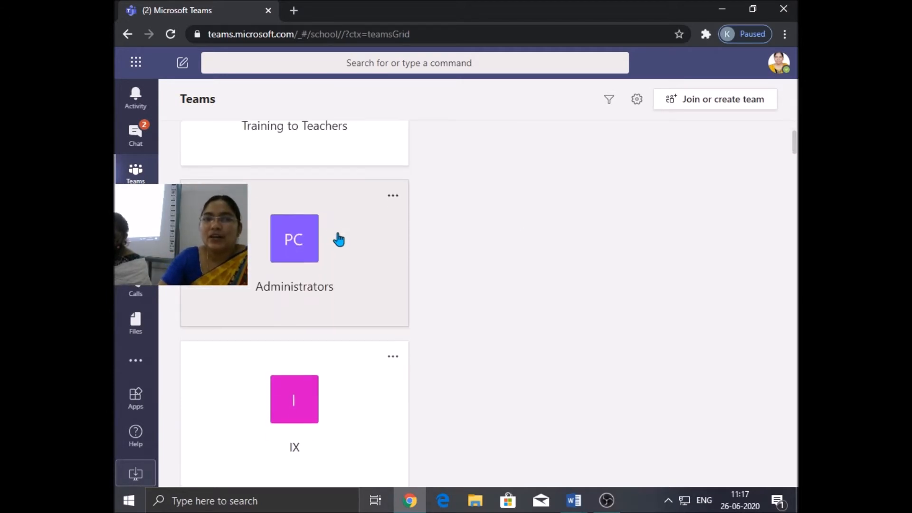
{"action": "scroll", "coordinate": [348, 285], "scroll_direction": "up", "scroll_amount": 3}
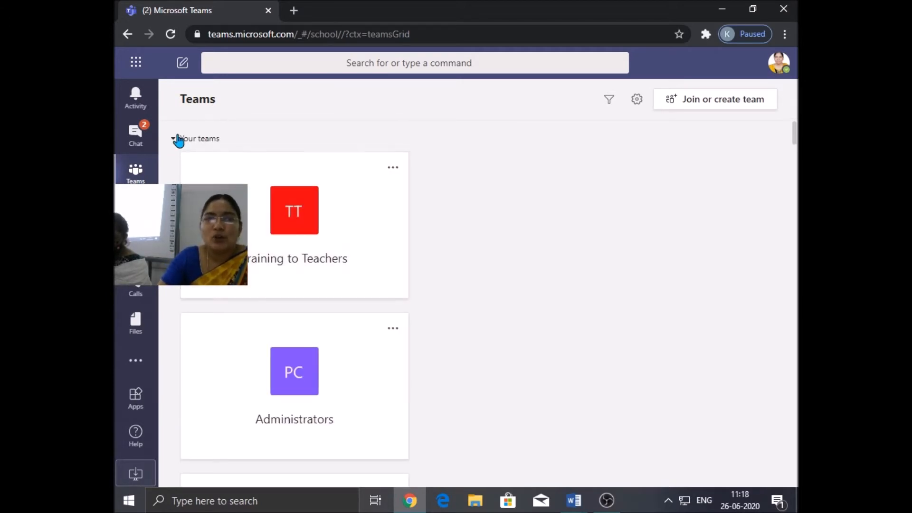
{"action": "scroll", "coordinate": [485, 240], "scroll_direction": "down", "scroll_amount": 3}
{"action": "scroll", "coordinate": [486, 241], "scroll_direction": "down", "scroll_amount": 5}
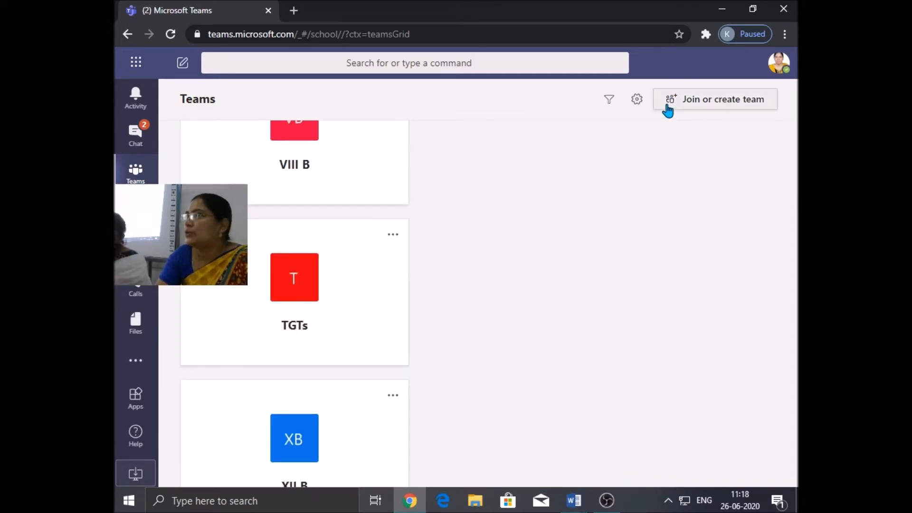
Start creating a new team of the type Professional Learning Community (PLC).
{"action": "left_click", "coordinate": [697, 103]}
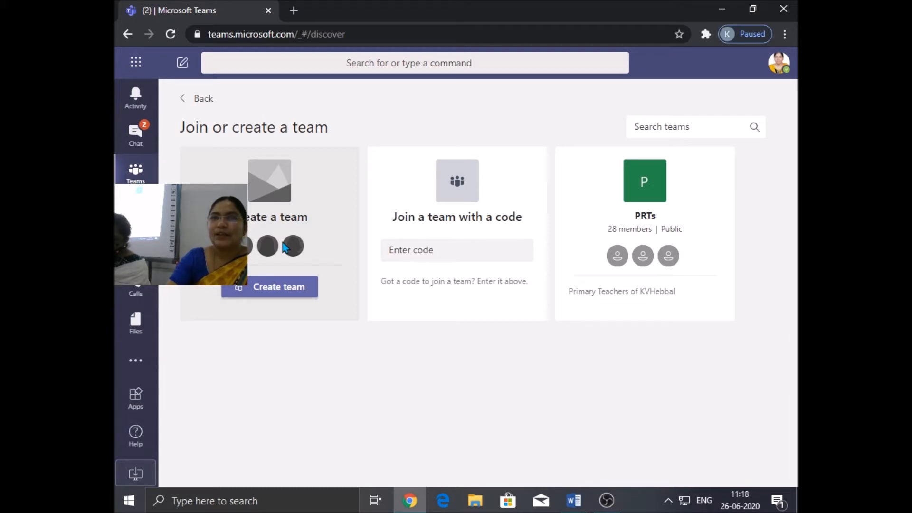
{"action": "left_click", "coordinate": [286, 290]}
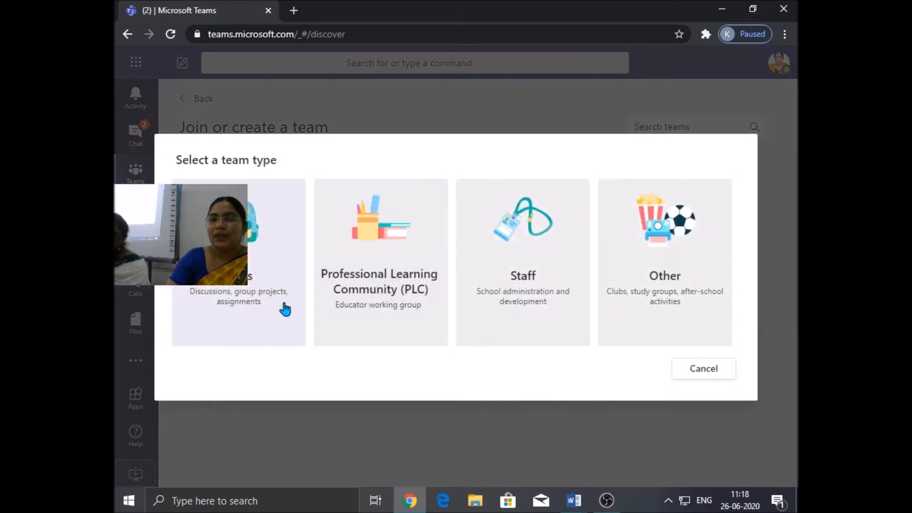
{"action": "left_click", "coordinate": [380, 272]}
Name the new team DEMO3 and proceed to adding its people.
{"action": "type", "text": "dEMO"}
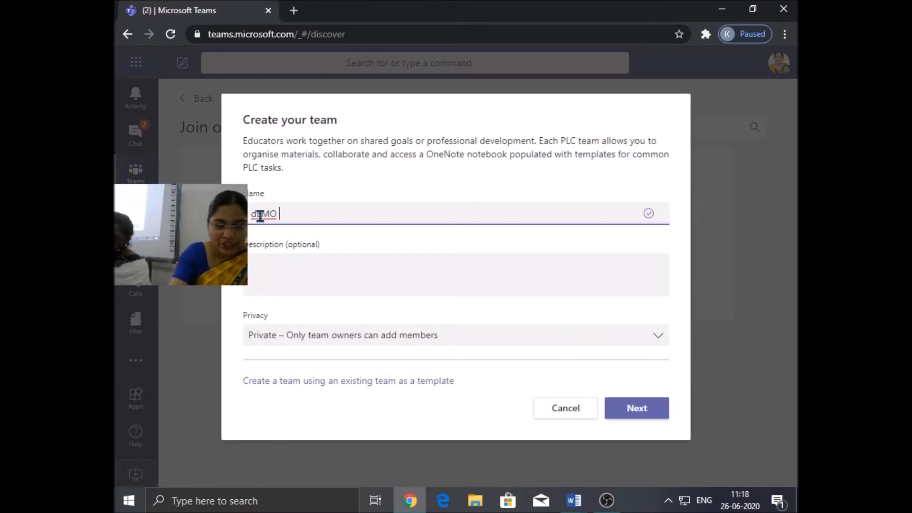
{"action": "key", "text": "BackSpace"}
{"action": "key", "text": "BackSpace"}
{"action": "key", "text": "BackSpace"}
{"action": "key", "text": "BackSpace"}
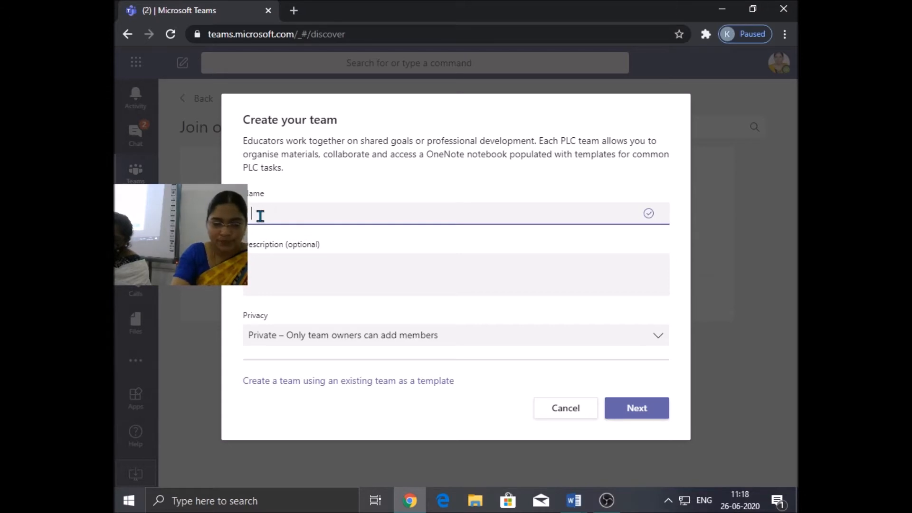
{"action": "type", "text": "DEMO3"}
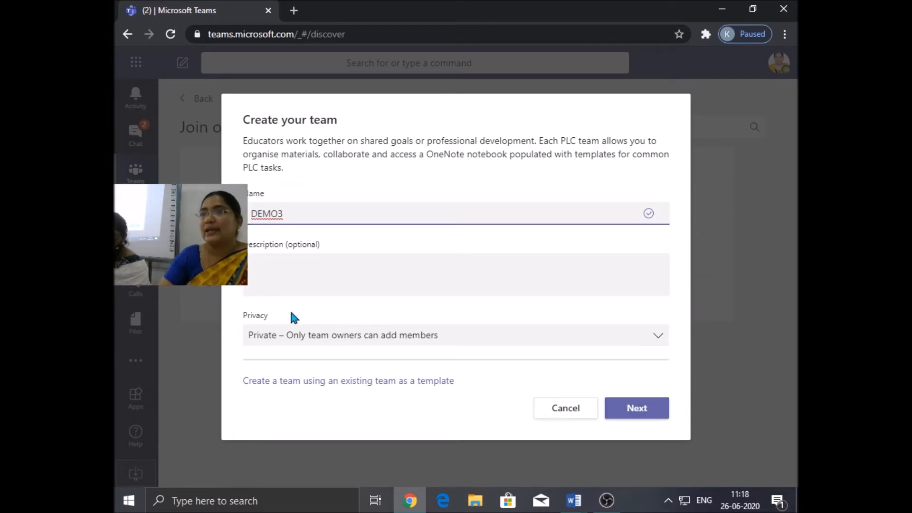
{"action": "left_click", "coordinate": [618, 407]}
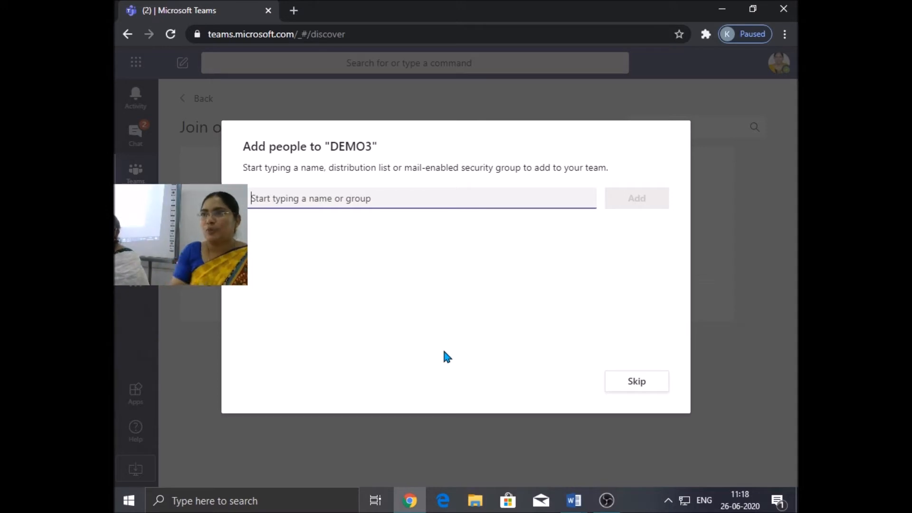
Find the TGT(Maths) and TGT (Eng) teachers by name and select them as people for DEMO3.
{"action": "type", "text": "G"}
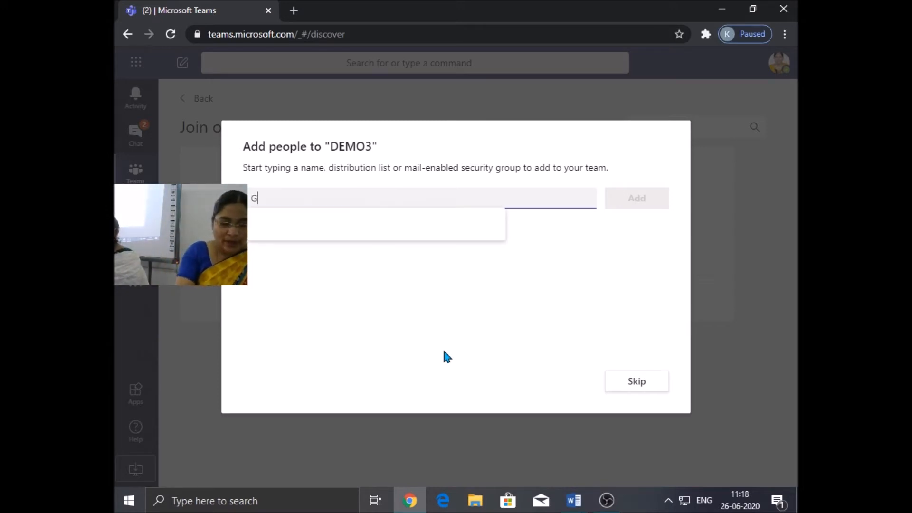
{"action": "type", "text": "EETHA"}
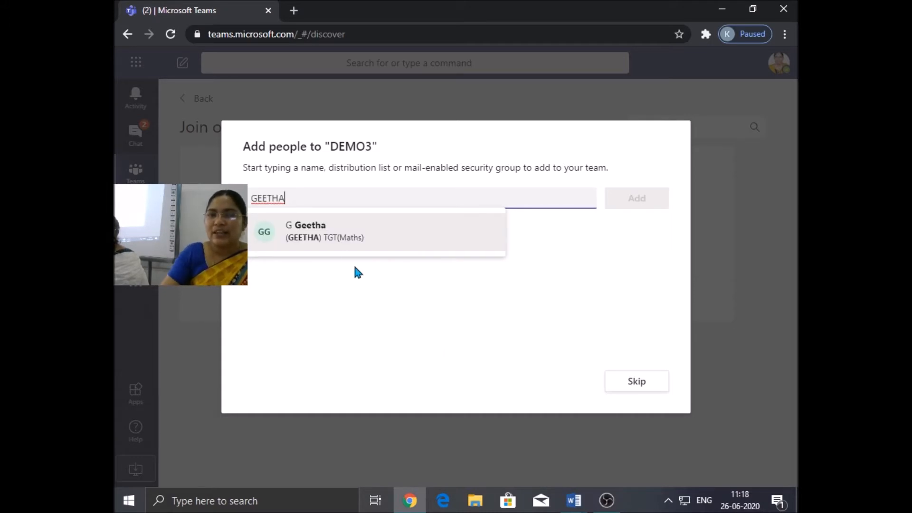
{"action": "left_click", "coordinate": [338, 238]}
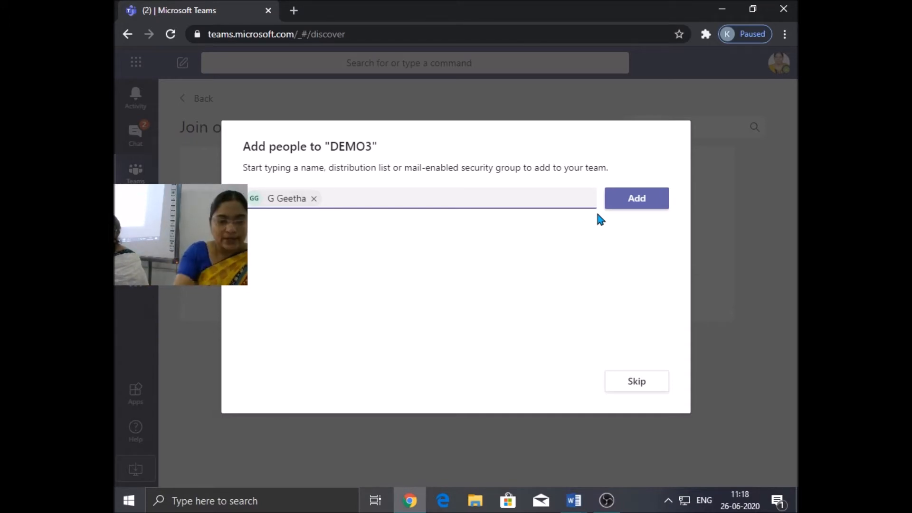
{"action": "type", "text": "Rl"}
{"action": "type", "text": "TU"}
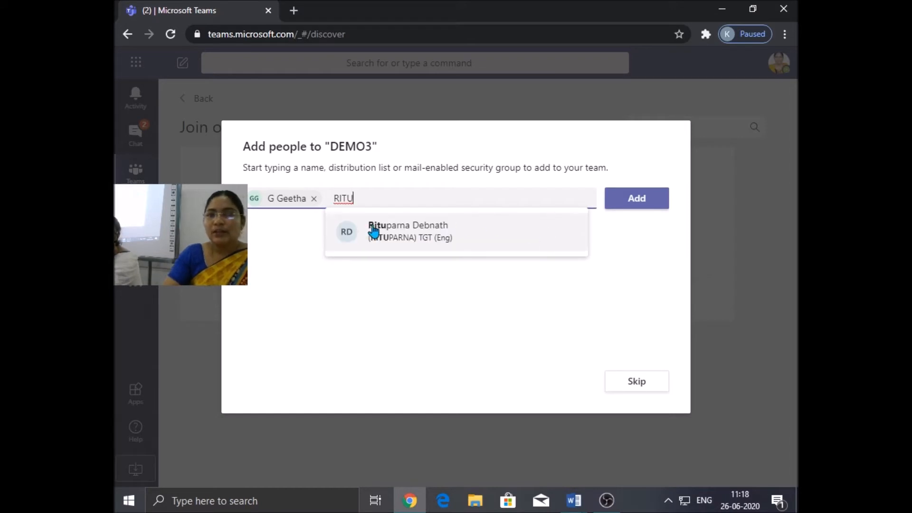
{"action": "left_click", "coordinate": [375, 227]}
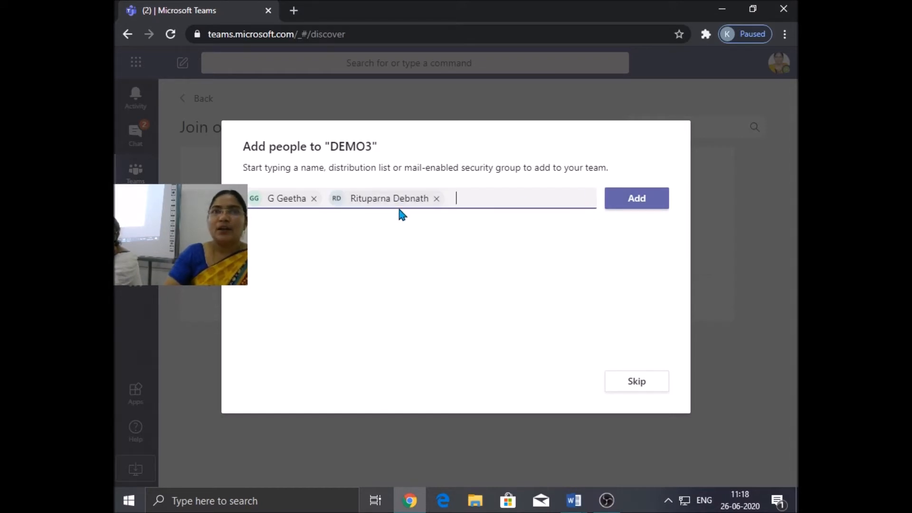
Find three more staff members by name and include them in the selection of people for DEMO3.
{"action": "type", "text": "PRIYANK"}
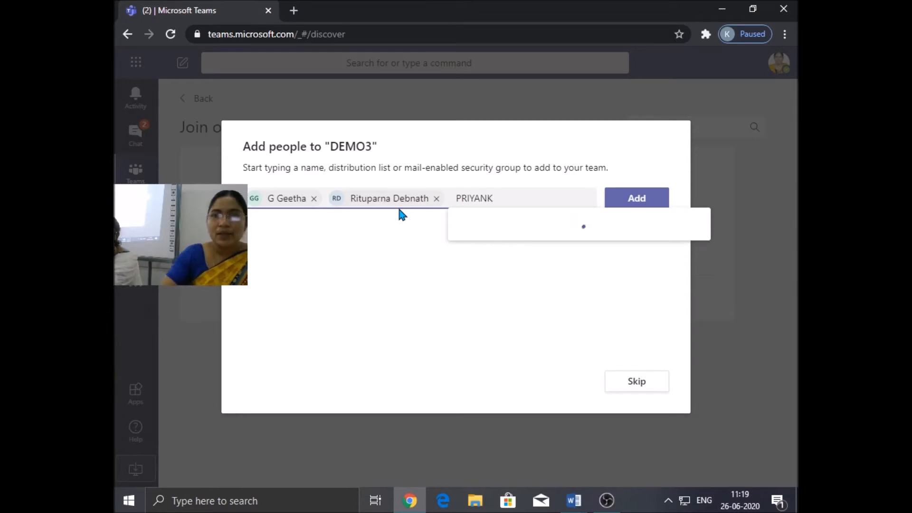
{"action": "left_click", "coordinate": [525, 239]}
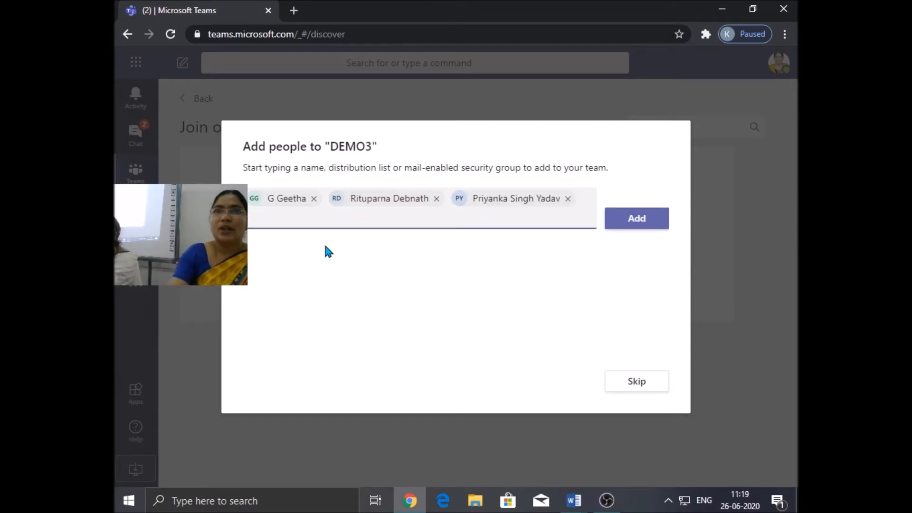
{"action": "type", "text": "SWAMY"}
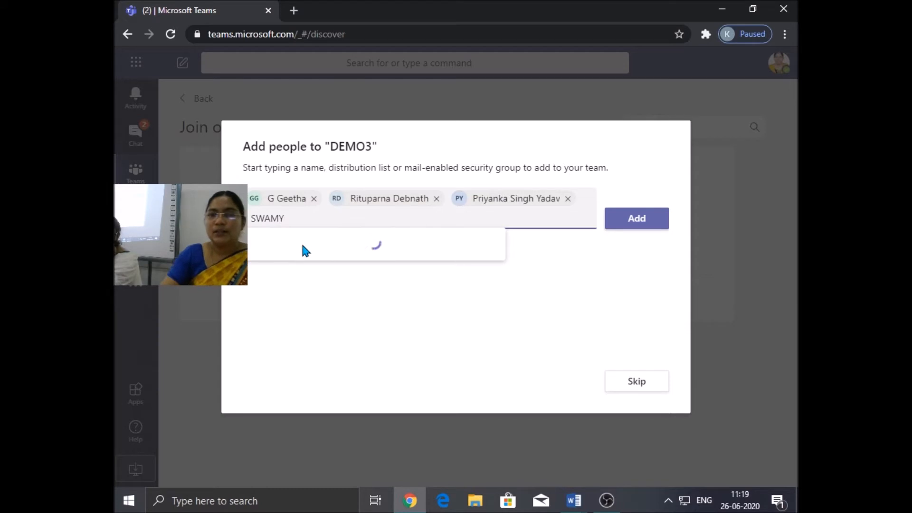
{"action": "left_click", "coordinate": [303, 250]}
{"action": "type", "text": "ESWARAN"}
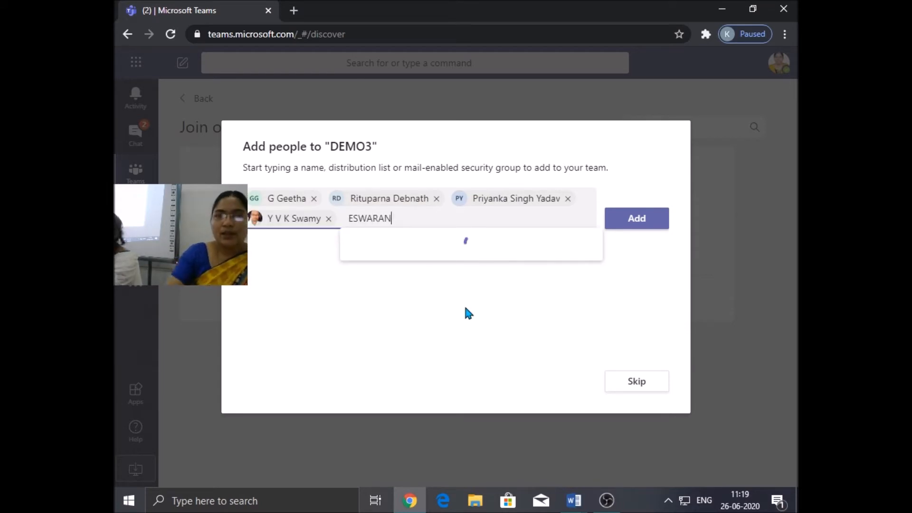
{"action": "left_click", "coordinate": [399, 251]}
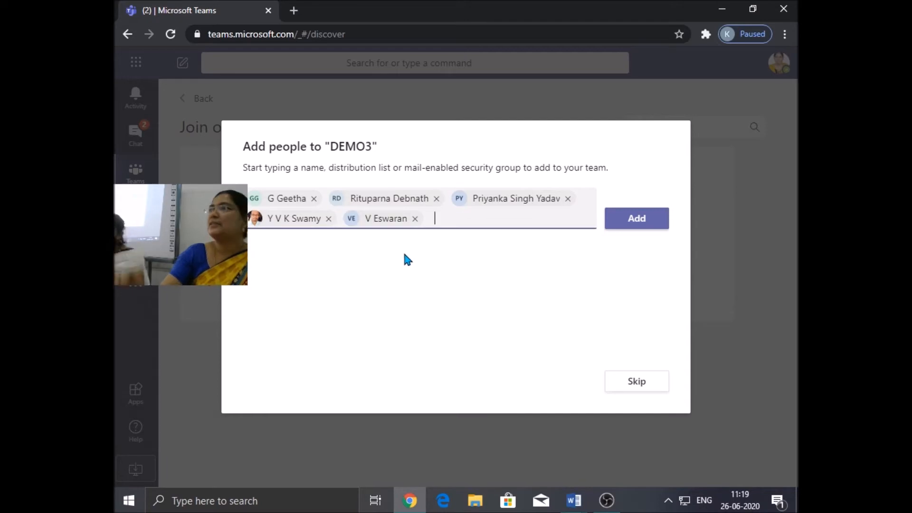
Find the PGT (Comm), TGT (Soc.Sc) and TGT(Science) teachers by name and include them in the selection for DEMO3.
{"action": "type", "text": "MURUGAN"}
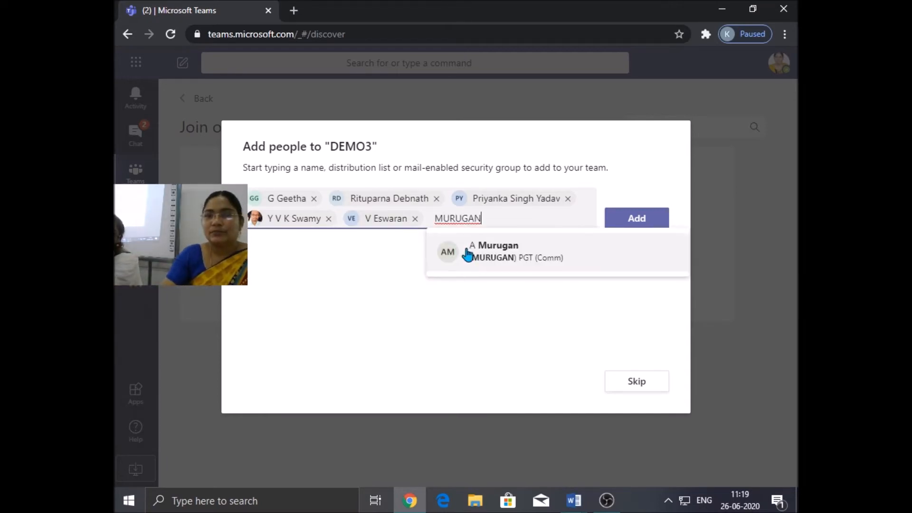
{"action": "left_click", "coordinate": [468, 255]}
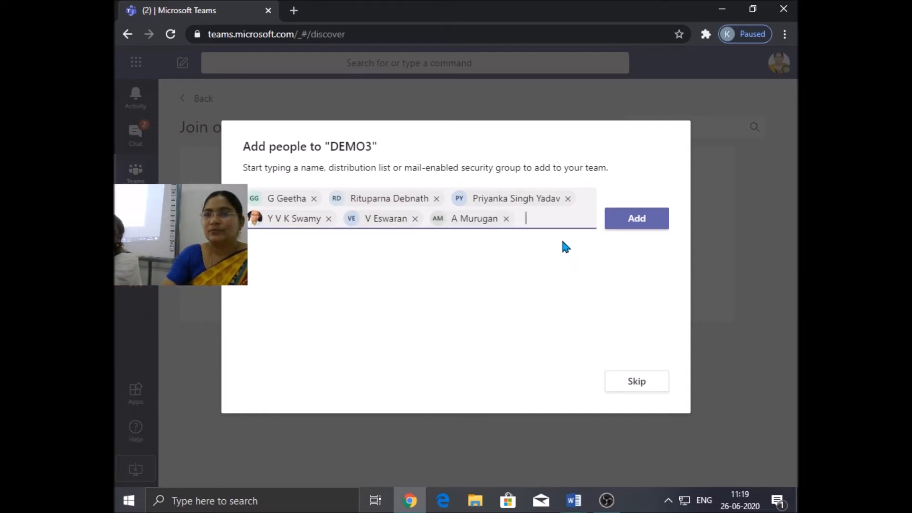
{"action": "type", "text": "YADAV"}
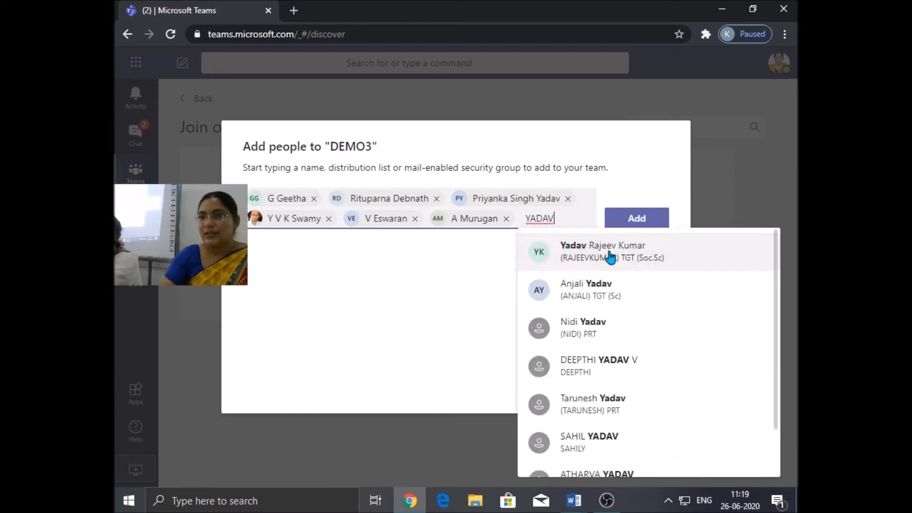
{"action": "left_click", "coordinate": [609, 257]}
{"action": "type", "text": "NEETA"}
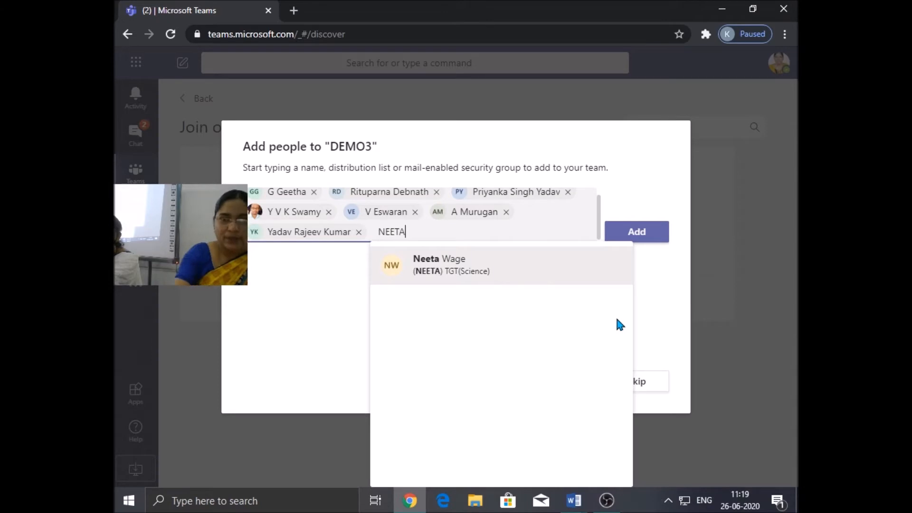
{"action": "left_click", "coordinate": [437, 270]}
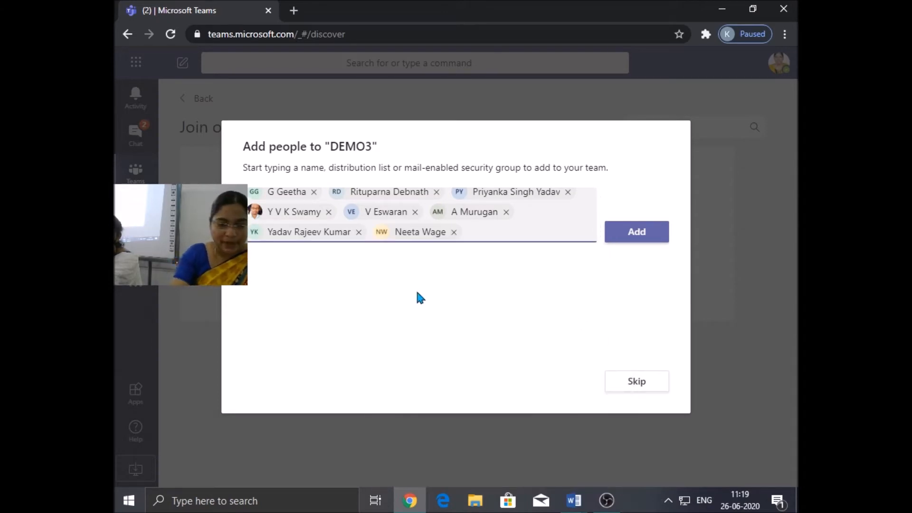
Find three more teachers by name, including the TGT(Hindi) teacher, and include them in the selection of people for DEMO3.
{"action": "type", "text": "ELIZA"}
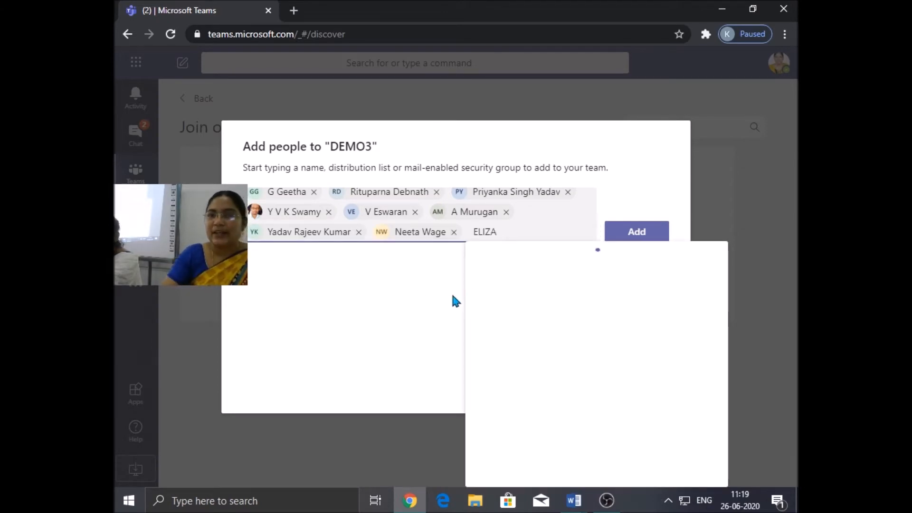
{"action": "left_click", "coordinate": [521, 264]}
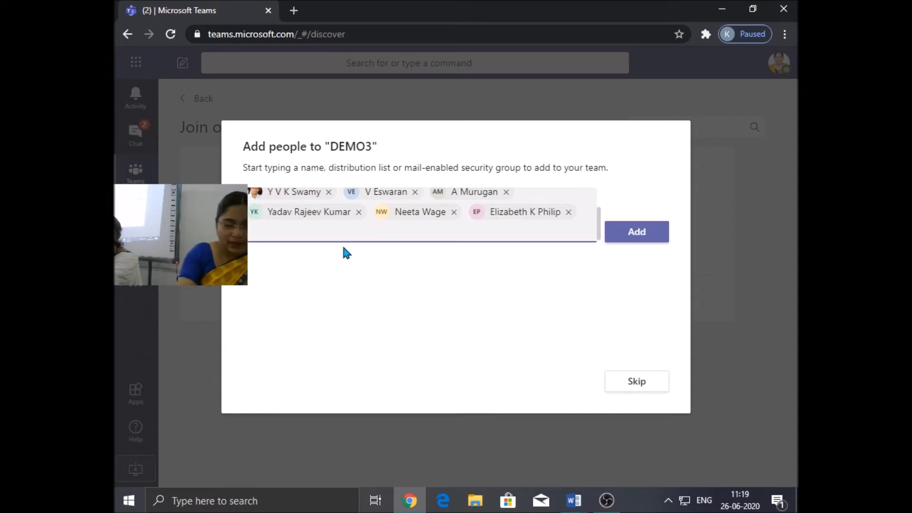
{"action": "type", "text": "LALA"}
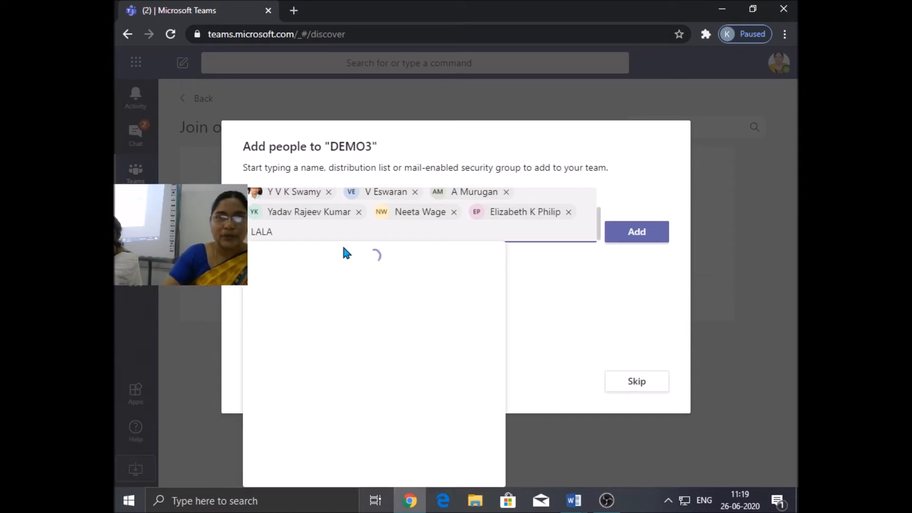
{"action": "type", "text": "N"}
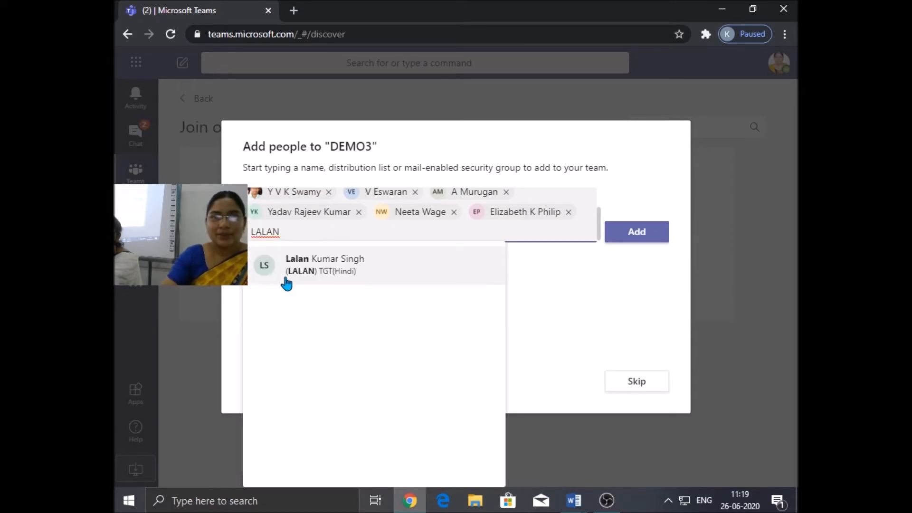
{"action": "left_click", "coordinate": [289, 276]}
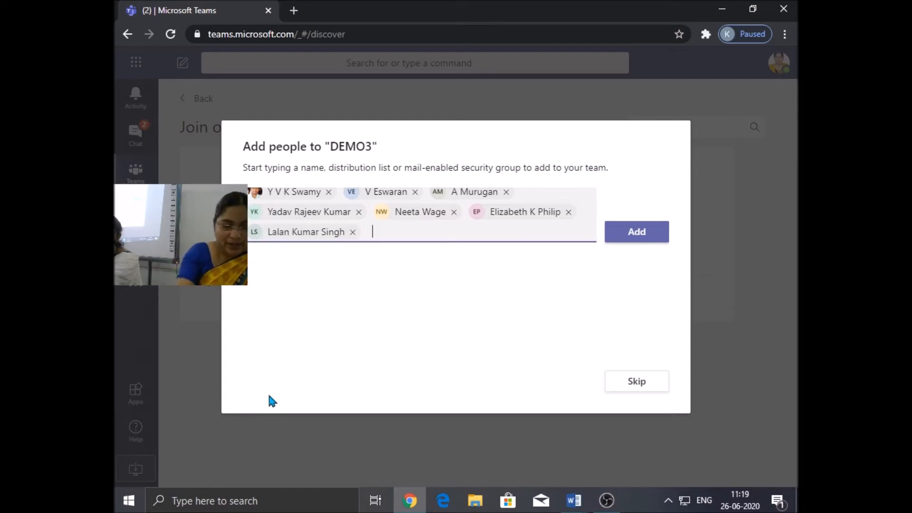
{"action": "type", "text": "JOSE"}
{"action": "left_click", "coordinate": [453, 278]}
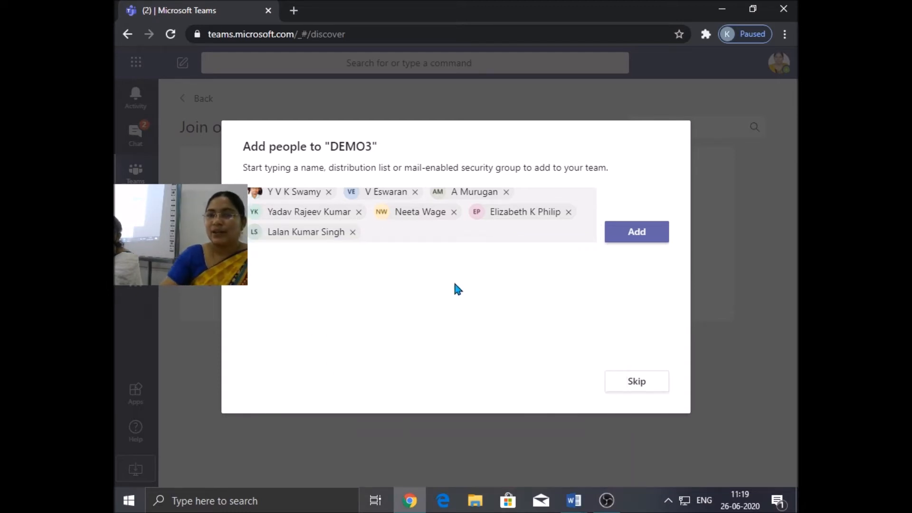
Find the TGT(Maths) and PGT (Comp. Sc) teachers by name and include them in the selection for DEMO3.
{"action": "type", "text": "G"}
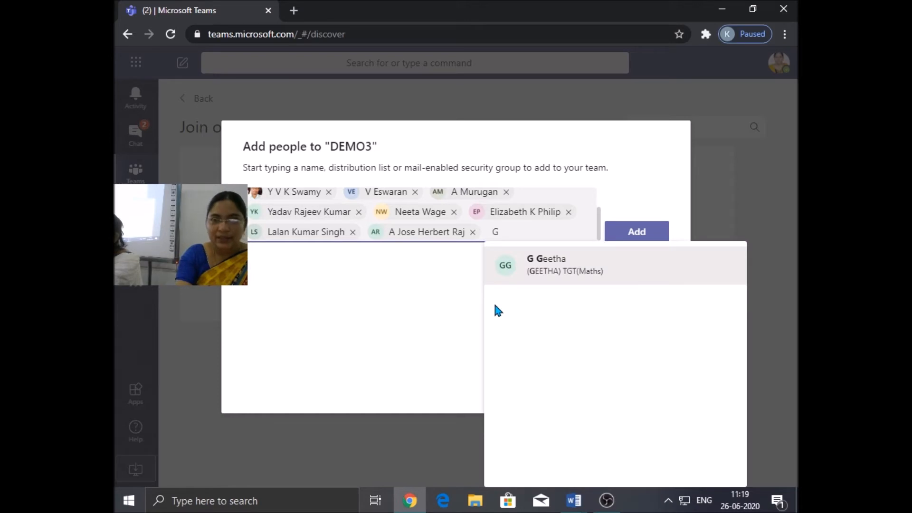
{"action": "left_click", "coordinate": [575, 267]}
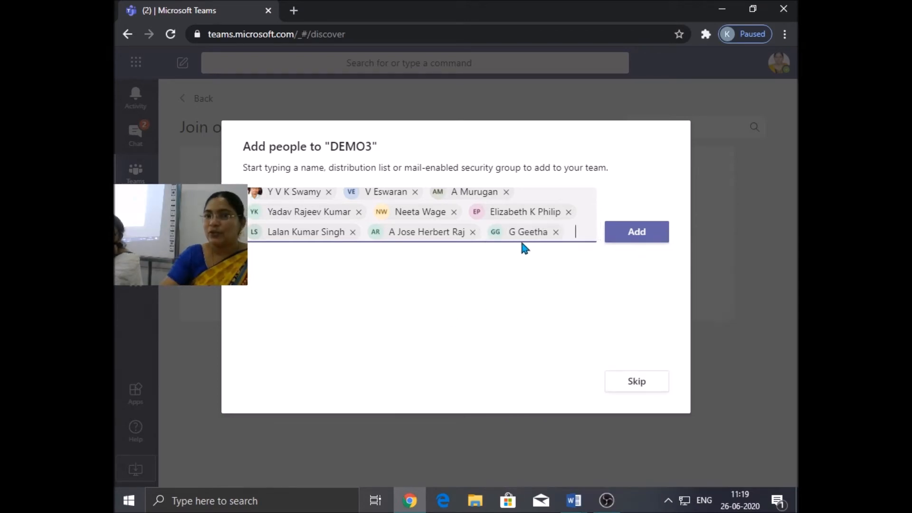
{"action": "type", "text": "R"}
{"action": "key", "text": "BackSpace"}
{"action": "type", "text": "HA"}
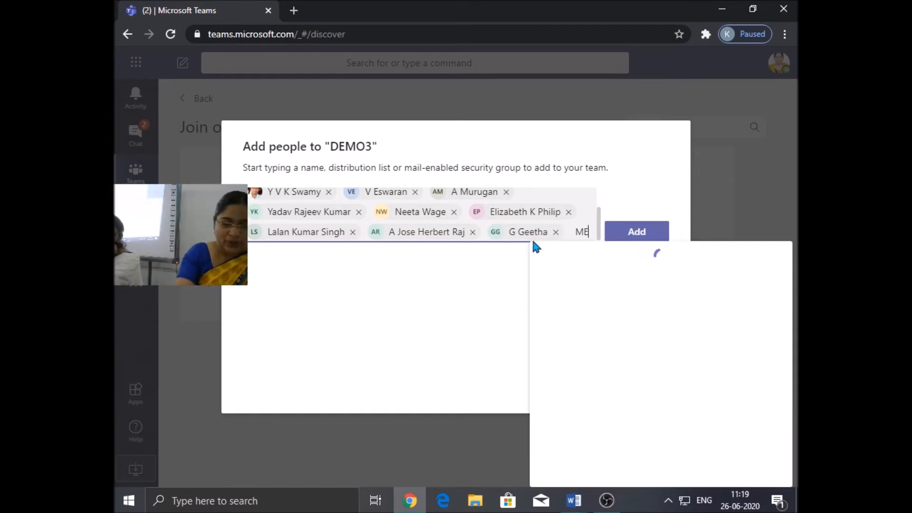
{"action": "type", "text": "MESH"}
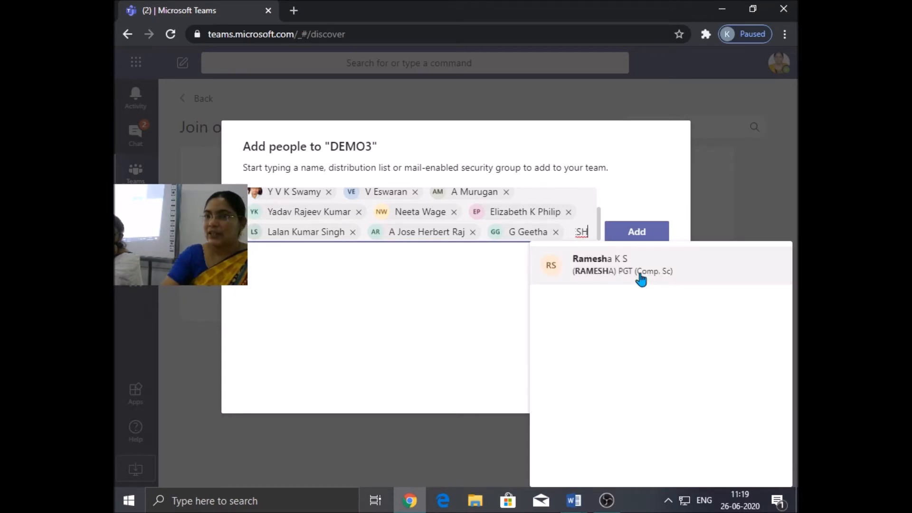
{"action": "left_click", "coordinate": [639, 277]}
Find the TGT (Sanskrit) and TGT(WET) teachers by name and include them in the selection for DEMO3.
{"action": "type", "text": "NAGESH"}
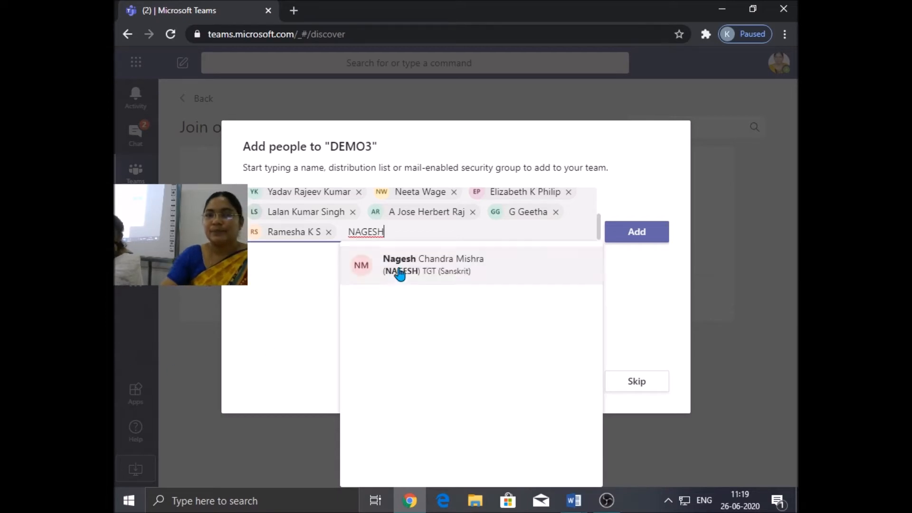
{"action": "left_click", "coordinate": [399, 269]}
{"action": "type", "text": "AAN"}
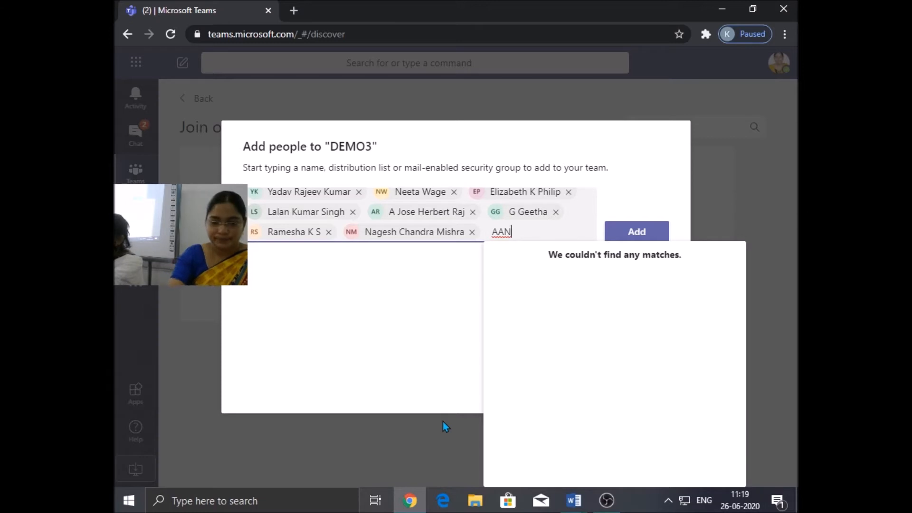
{"action": "key", "text": "BackSpace"}
{"action": "key", "text": "BackSpace"}
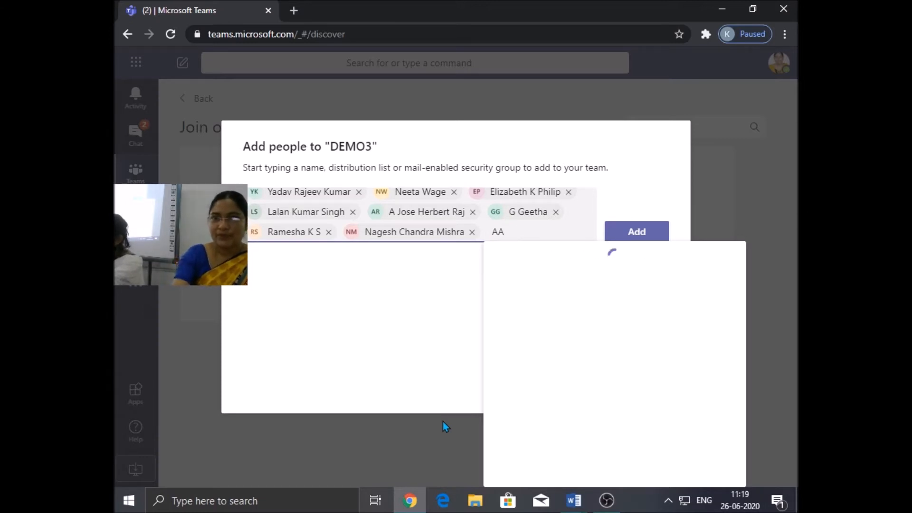
{"action": "type", "text": "NJA"}
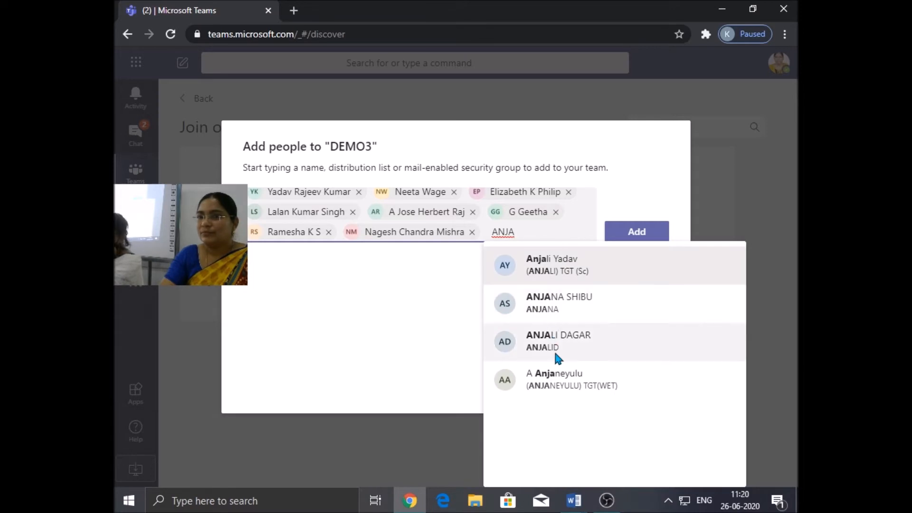
{"action": "left_click", "coordinate": [546, 380]}
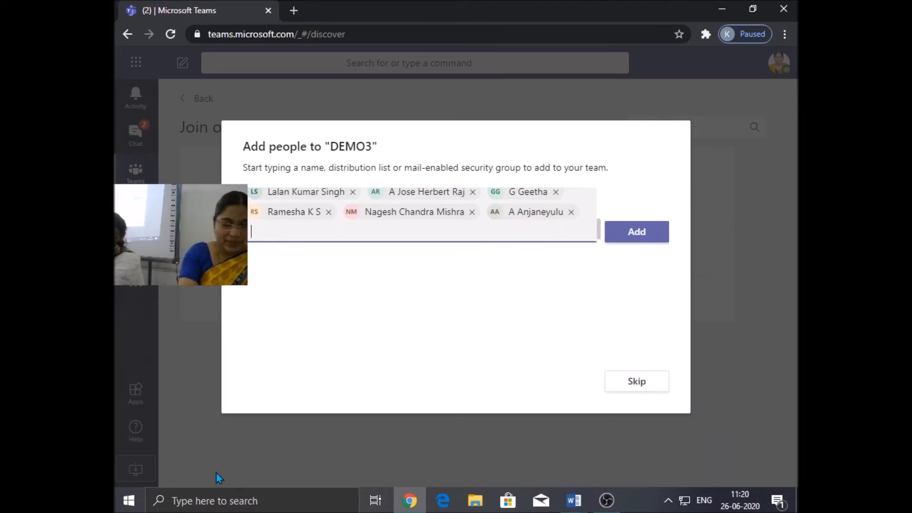
Select the TGT (Sc), TGT(Eng) and PGT(Eco) teachers by name, and add all selected people to DEMO3 as members.
{"action": "type", "text": "VANDANA"}
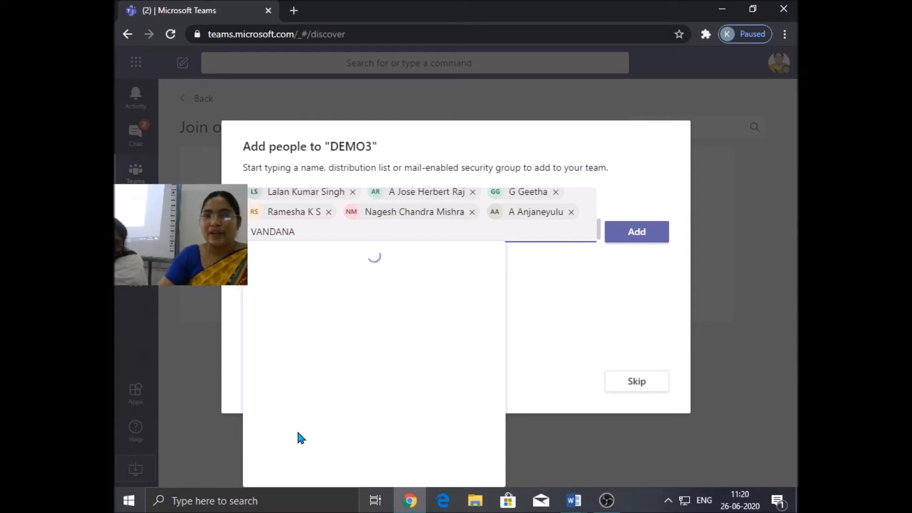
{"action": "left_click", "coordinate": [371, 269]}
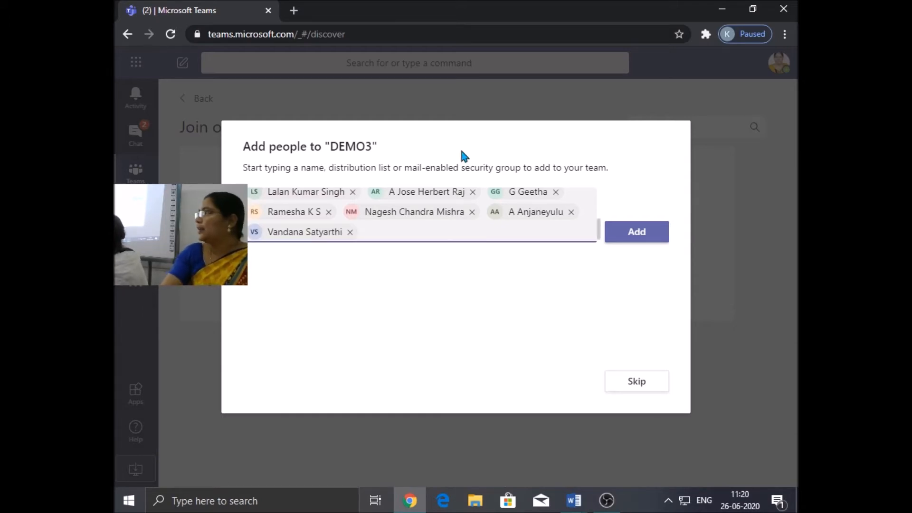
{"action": "type", "text": "USHA"}
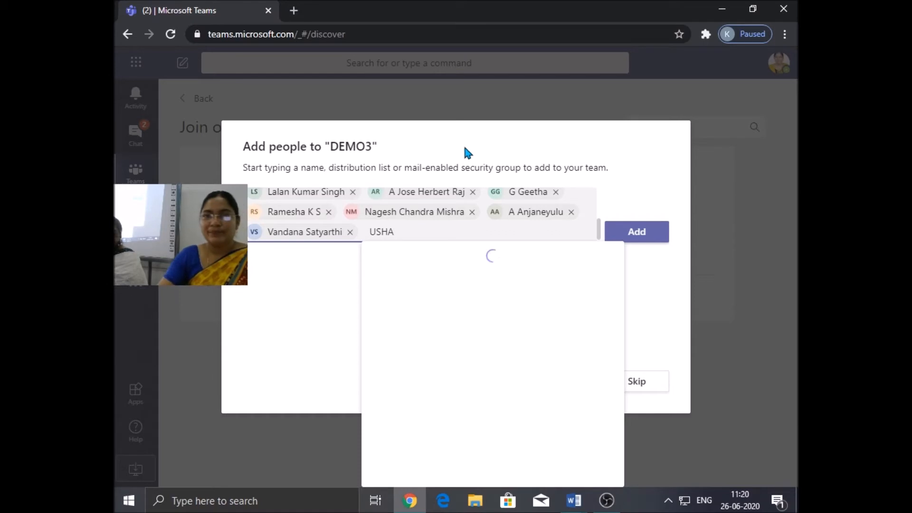
{"action": "left_click", "coordinate": [453, 280]}
{"action": "type", "text": "SUSHMA"}
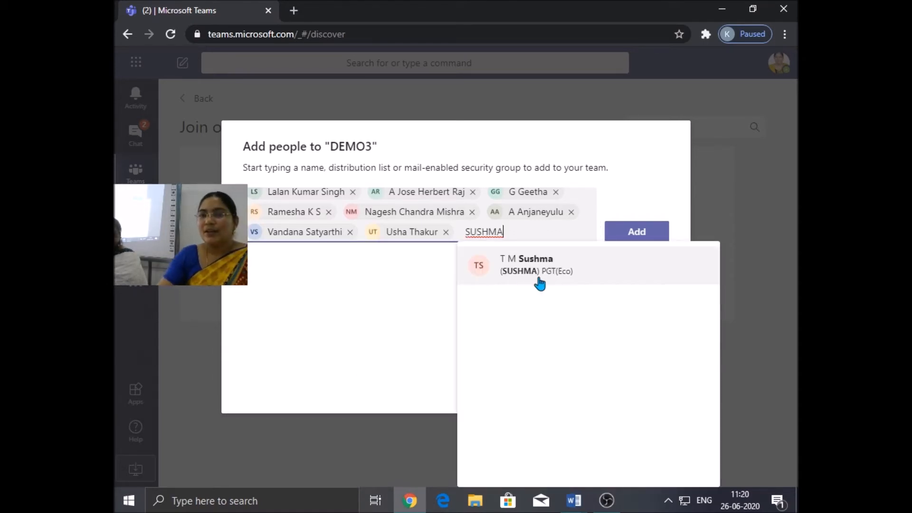
{"action": "left_click", "coordinate": [540, 284]}
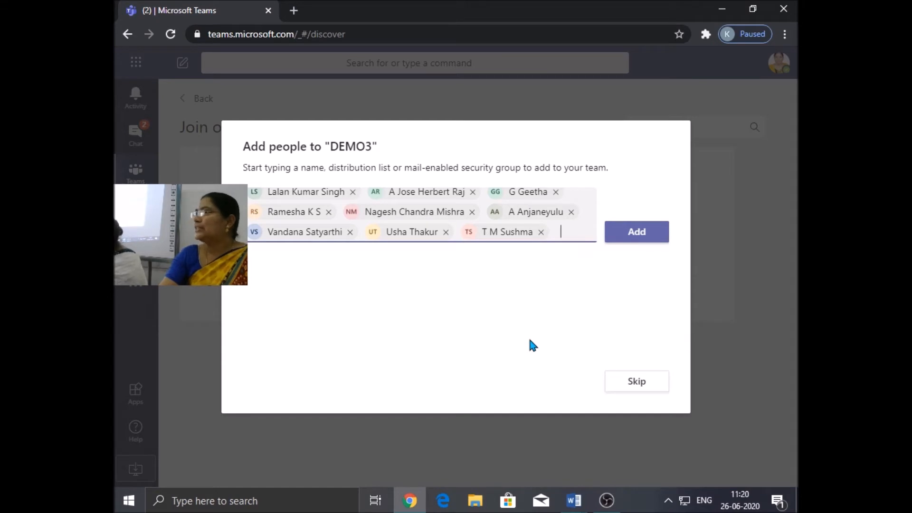
{"action": "left_click", "coordinate": [646, 234]}
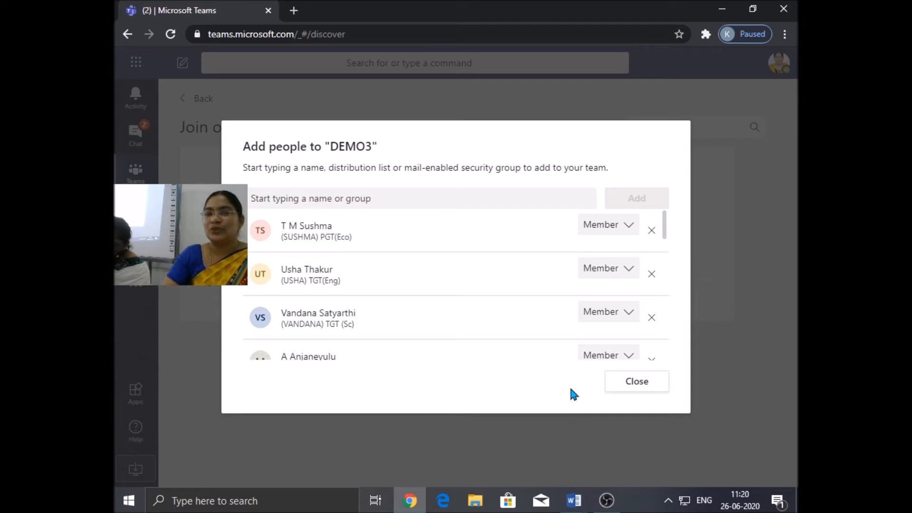
{"action": "left_click", "coordinate": [644, 386]}
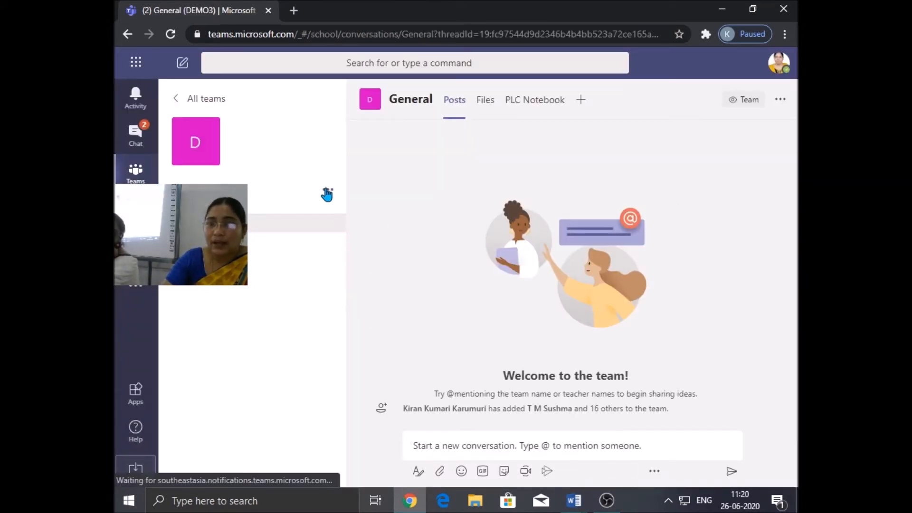
Look up VIIIB as a possible additional member of the DEMO3 team, and leave without adding it.
{"action": "left_click", "coordinate": [327, 191]}
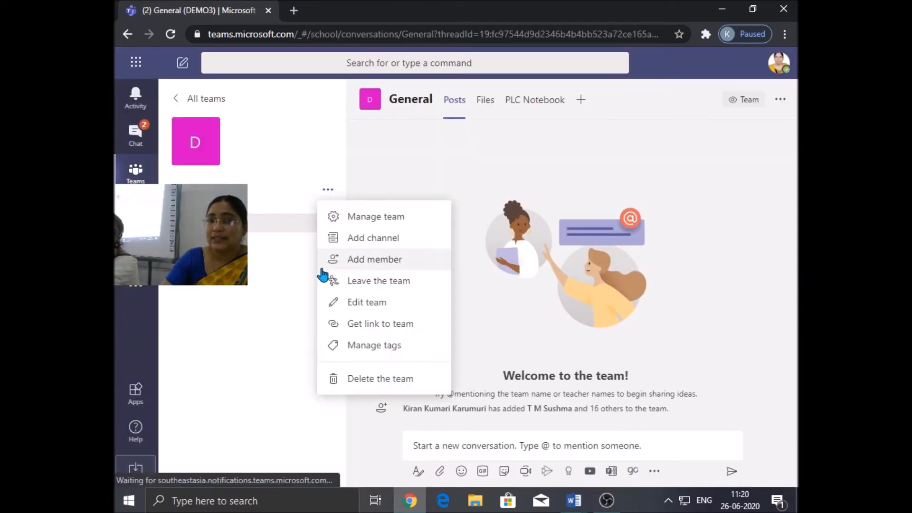
{"action": "left_click", "coordinate": [348, 265]}
{"action": "type", "text": "VIIIB"}
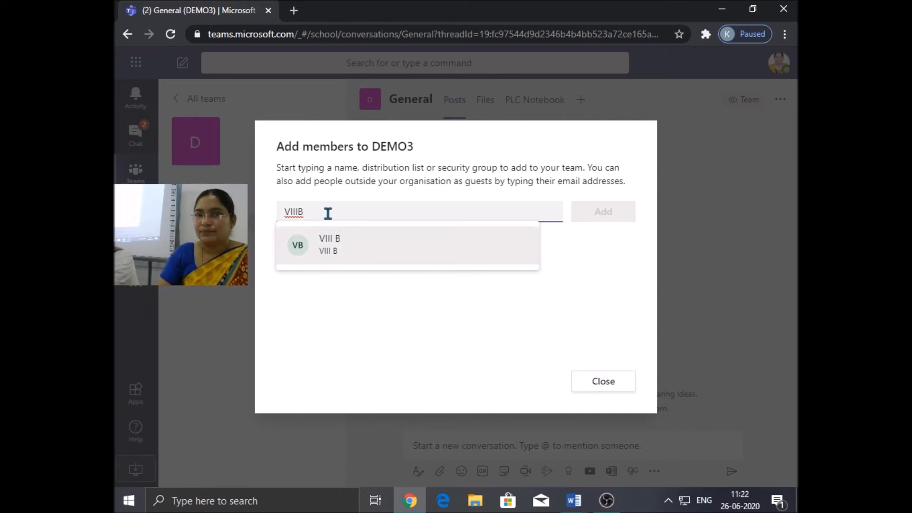
{"action": "double_click", "coordinate": [328, 213]}
{"action": "key", "text": "BackSpace"}
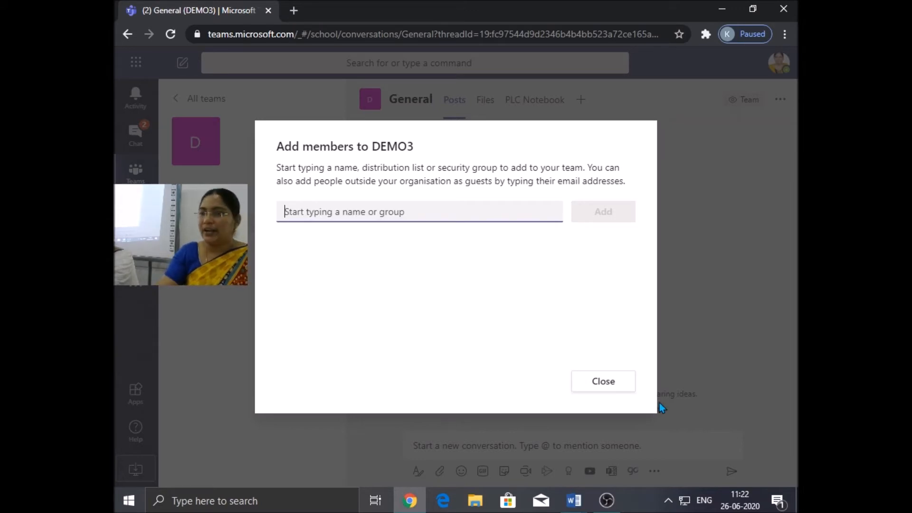
{"action": "left_click", "coordinate": [606, 385]}
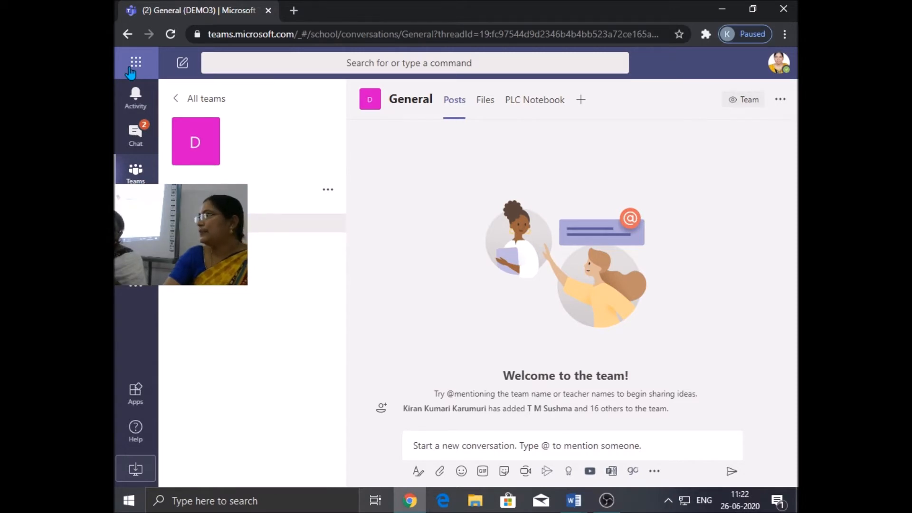
Review the activity feed and look through the posts in the VIII team's General channel.
{"action": "left_click", "coordinate": [129, 108]}
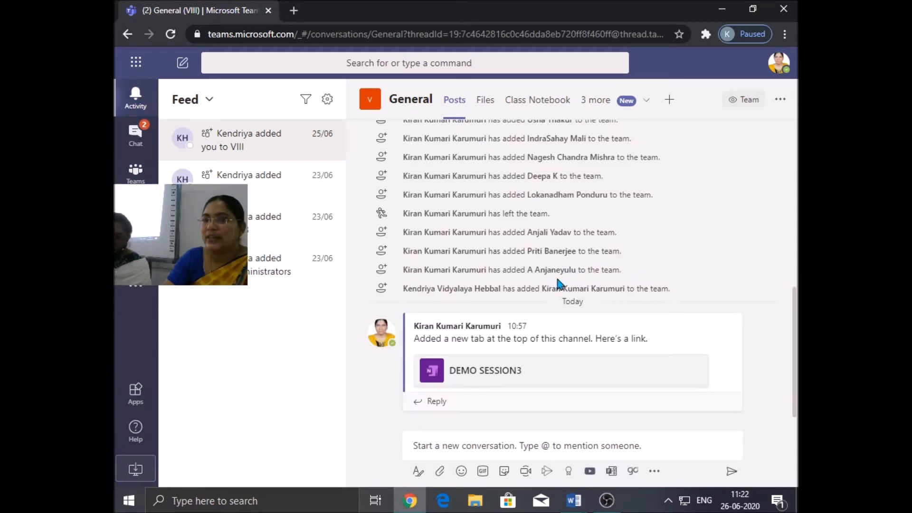
{"action": "scroll", "coordinate": [540, 284], "scroll_direction": "up", "scroll_amount": 10}
{"action": "scroll", "coordinate": [572, 311], "scroll_direction": "down", "scroll_amount": 5}
{"action": "scroll", "coordinate": [572, 311], "scroll_direction": "down", "scroll_amount": 6}
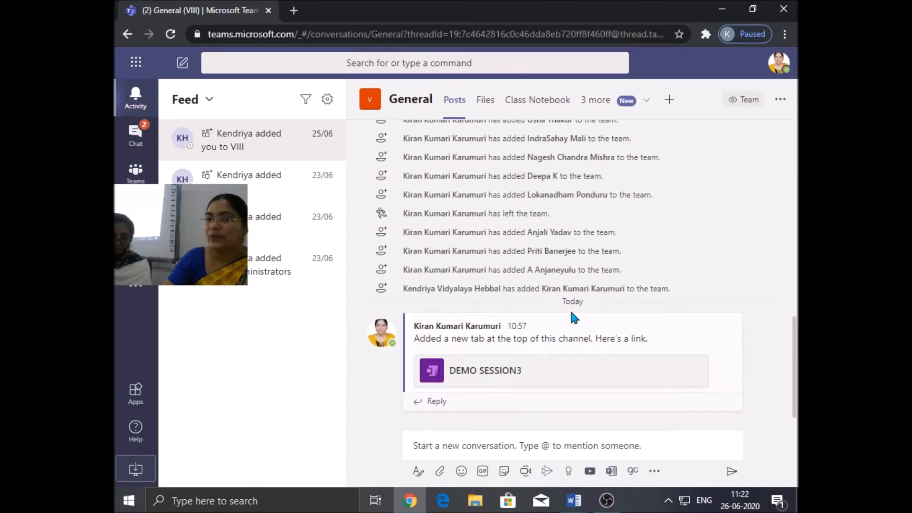
View the recent chats and read the unread messages from two colleagues.
{"action": "left_click", "coordinate": [136, 143]}
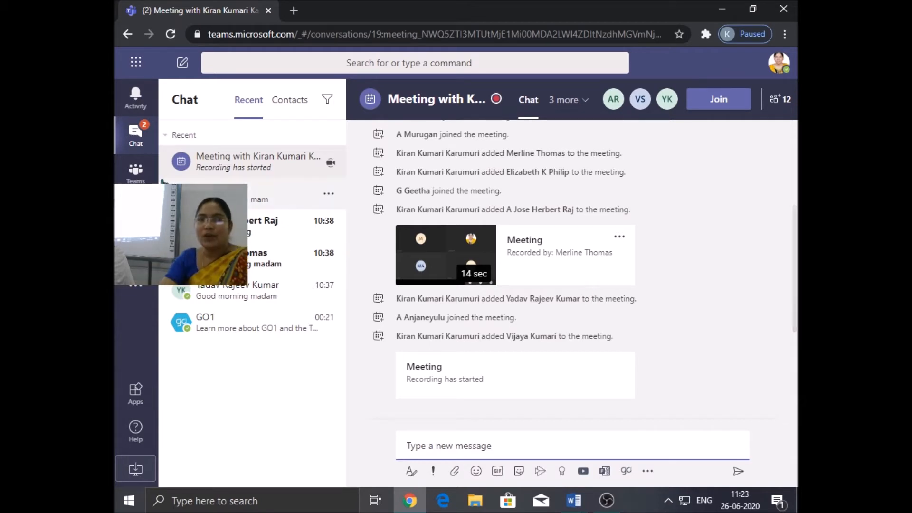
{"action": "left_click", "coordinate": [260, 235]}
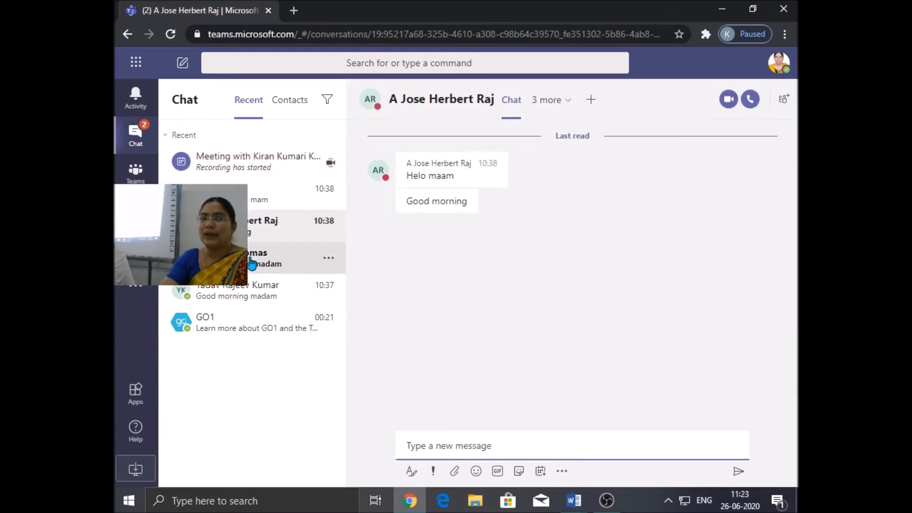
{"action": "left_click", "coordinate": [262, 259]}
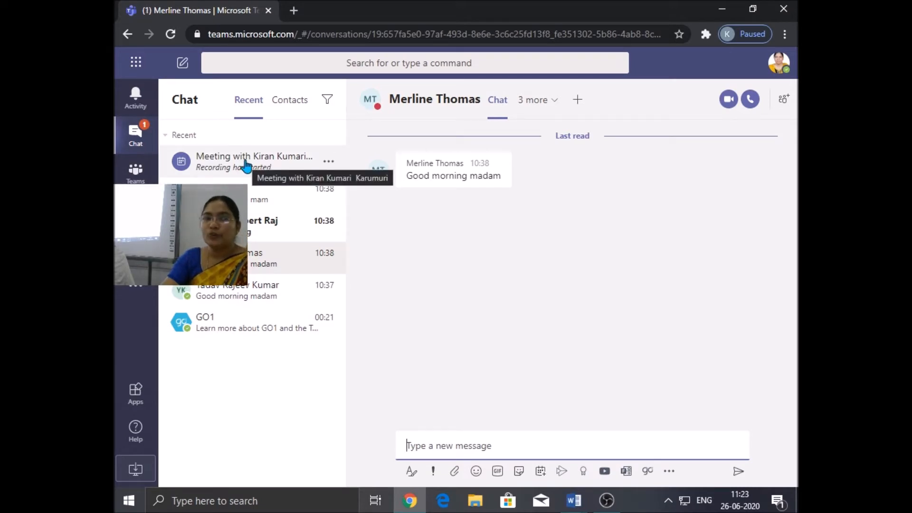
{"action": "left_click", "coordinate": [130, 147]}
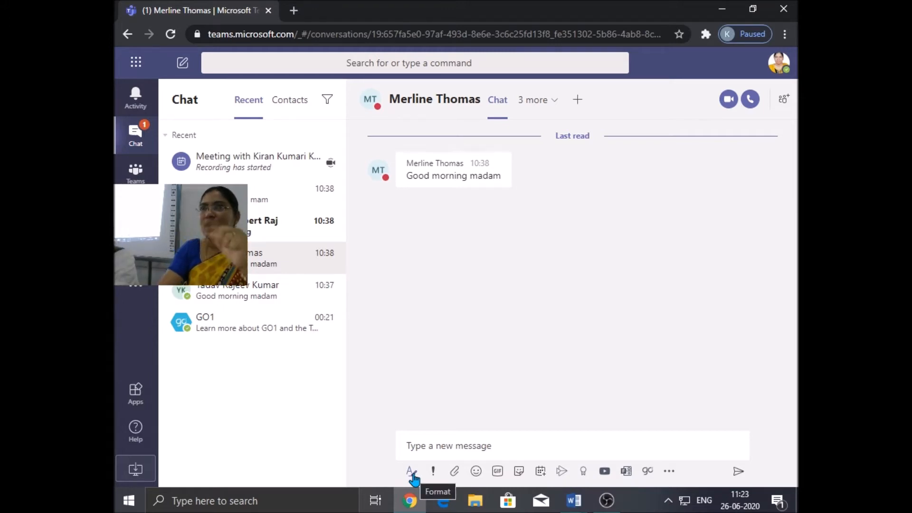
Attach the Desktop document "guidelinesto download teams" to the colleague's chat message, and open the other colleague's unread chat.
{"action": "left_click", "coordinate": [455, 471]}
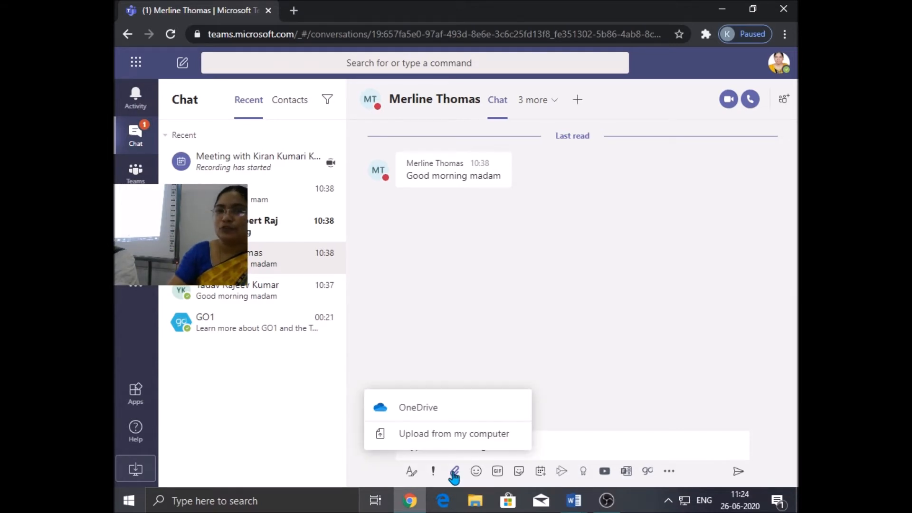
{"action": "left_click", "coordinate": [431, 435]}
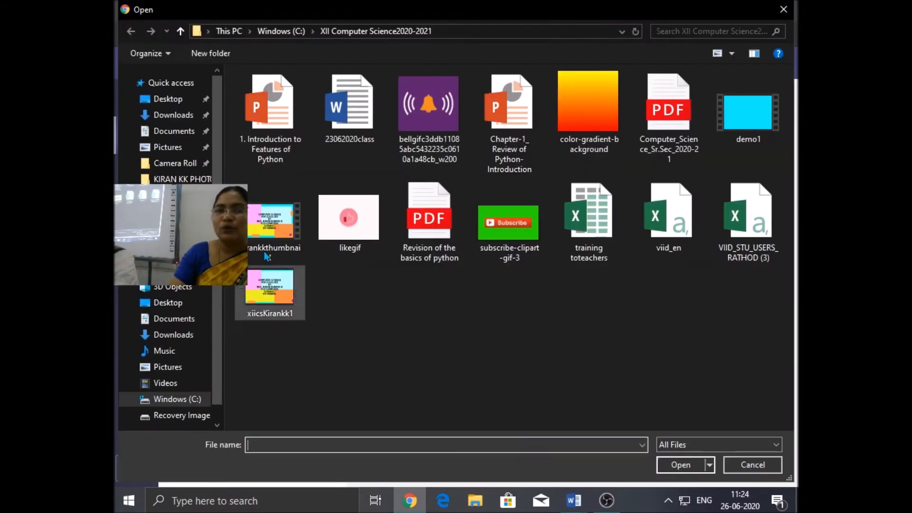
{"action": "left_click", "coordinate": [167, 99]}
{"action": "left_click", "coordinate": [285, 191]}
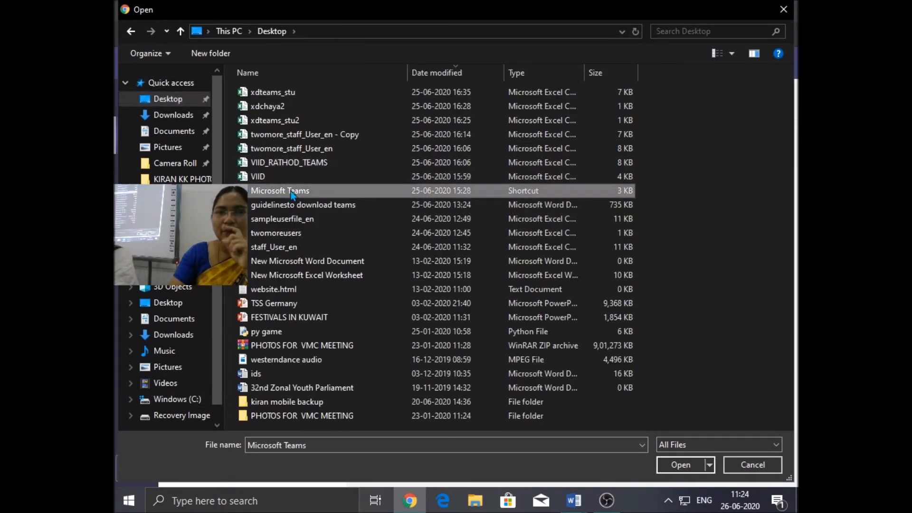
{"action": "double_click", "coordinate": [345, 208]}
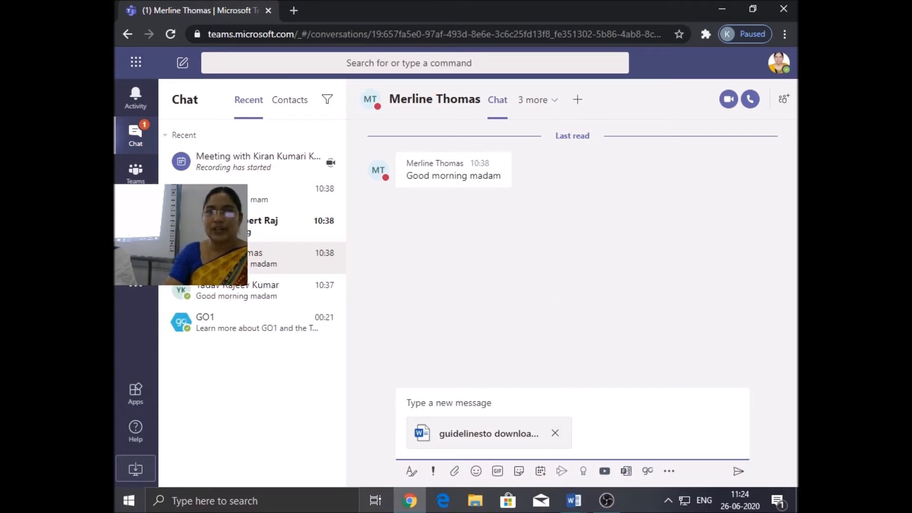
{"action": "left_click", "coordinate": [133, 142]}
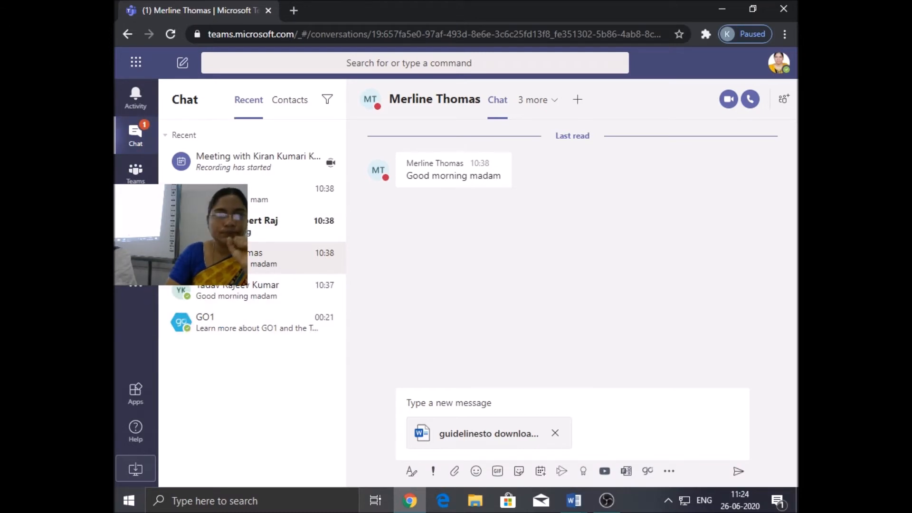
{"action": "left_click", "coordinate": [266, 224]}
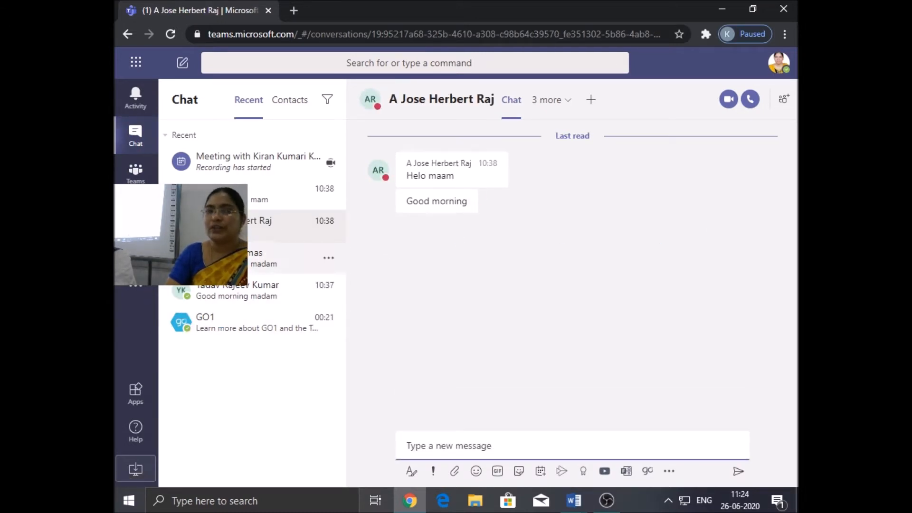
Open the DEMO3 team's General channel from the list of all teams and start a new conversation.
{"action": "left_click", "coordinate": [136, 172]}
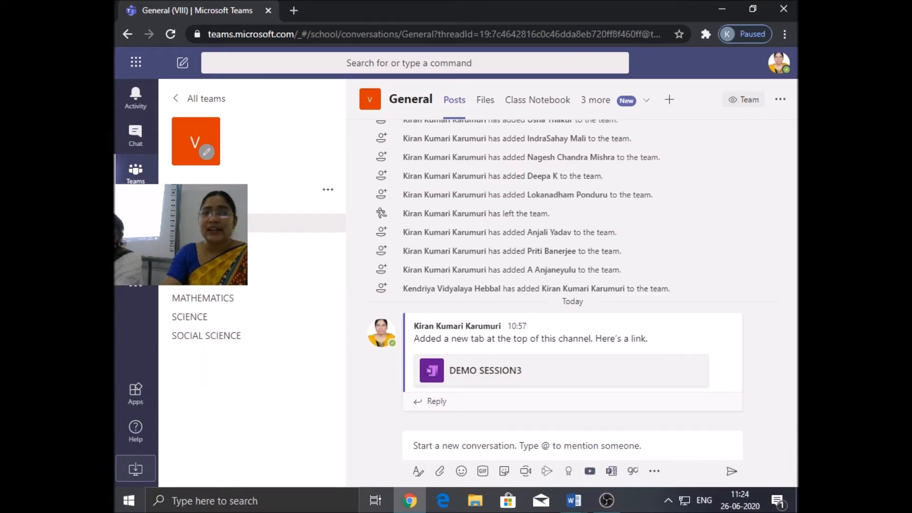
{"action": "left_click", "coordinate": [175, 100]}
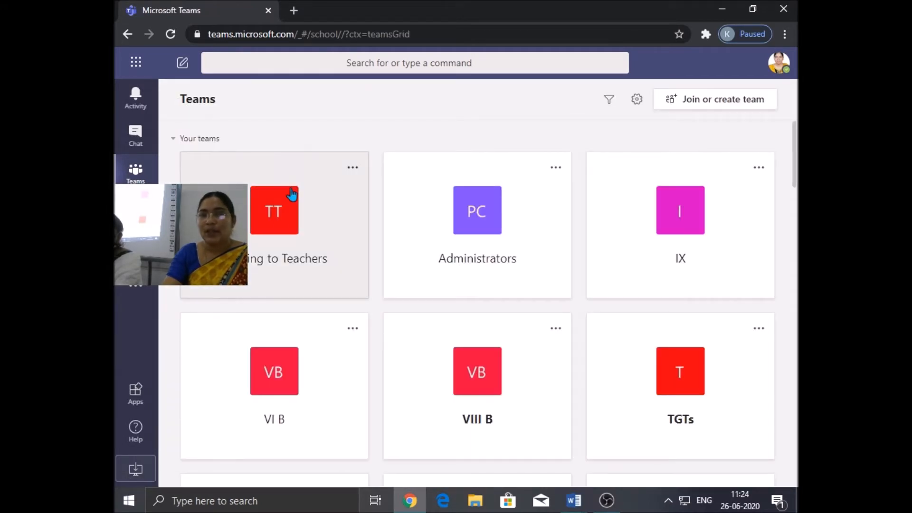
{"action": "scroll", "coordinate": [383, 289], "scroll_direction": "down", "scroll_amount": 18}
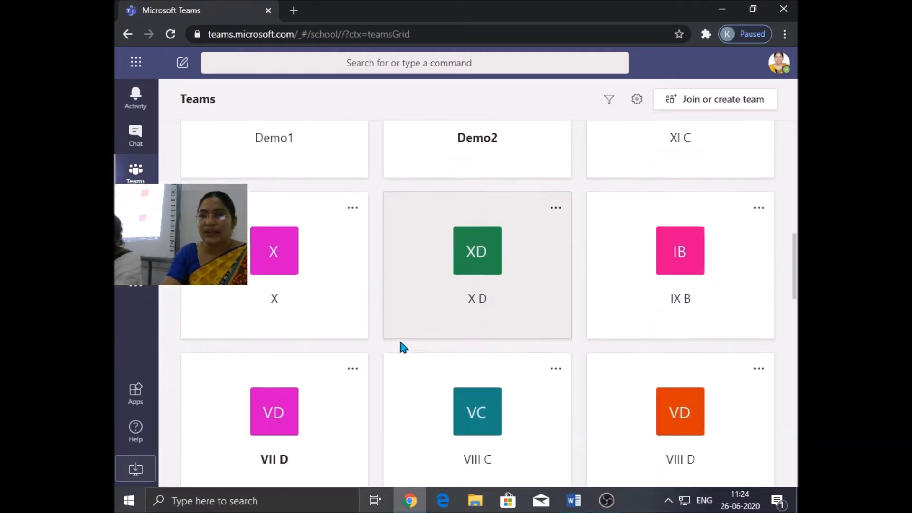
{"action": "scroll", "coordinate": [408, 370], "scroll_direction": "down", "scroll_amount": 15}
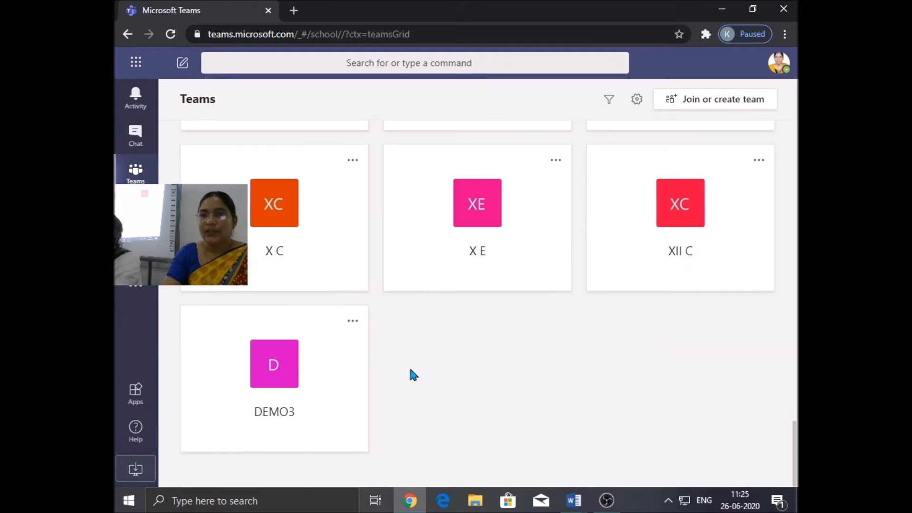
{"action": "left_click", "coordinate": [279, 384]}
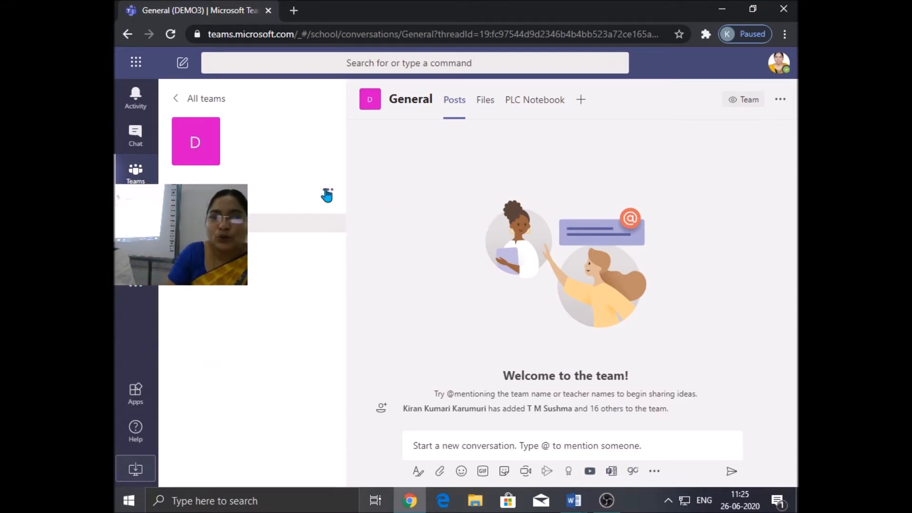
{"action": "left_click", "coordinate": [420, 446]}
{"action": "type", "text": "wel"}
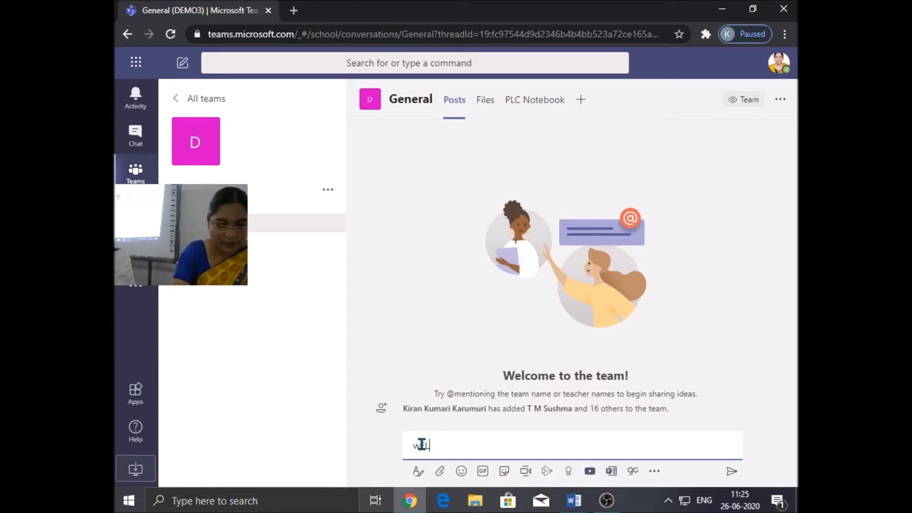
{"action": "key", "text": "BackSpace"}
{"action": "key", "text": "BackSpace"}
{"action": "key", "text": "BackSpace"}
{"action": "key", "text": "BackSpace"}
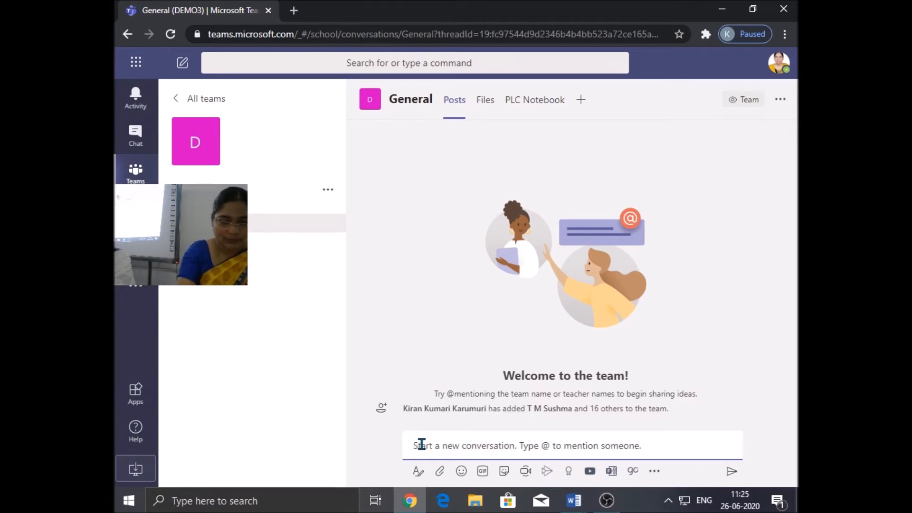
{"action": "type", "text": "hELLO eVERY ON"}
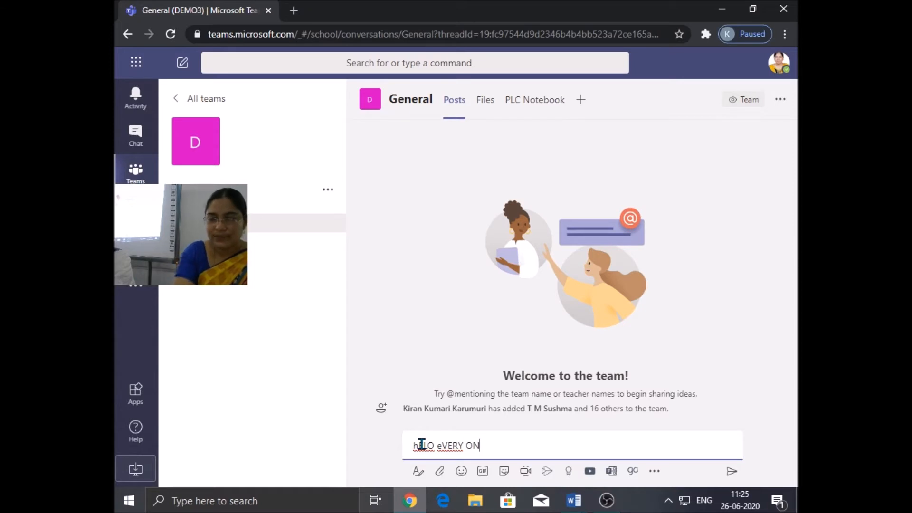
{"action": "key", "text": "BackSpace"}
{"action": "key", "text": "BackSpace"}
{"action": "key", "text": "BackSpace"}
{"action": "key", "text": "BackSpace"}
{"action": "key", "text": "BackSpace"}
{"action": "key", "text": "BackSpace"}
{"action": "key", "text": "BackSpace"}
{"action": "key", "text": "BackSpace"}
{"action": "key", "text": "BackSpace"}
{"action": "key", "text": "BackSpace"}
{"action": "key", "text": "BackSpace"}
{"action": "key", "text": "BackSpace"}
{"action": "key", "text": "BackSpace"}
Post the message "Hello Every one" in the DEMO3 General channel.
{"action": "type", "text": "Hello Ever"}
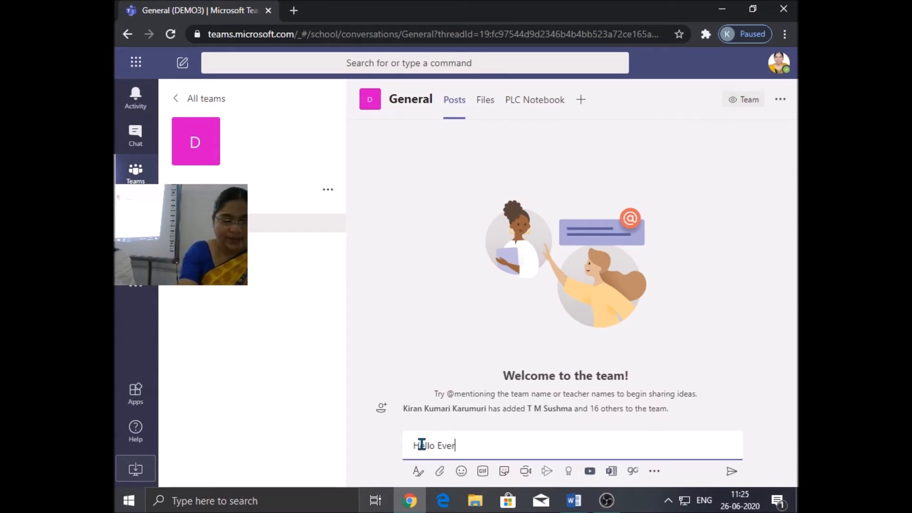
{"action": "type", "text": "y one"}
{"action": "key", "text": "Return"}
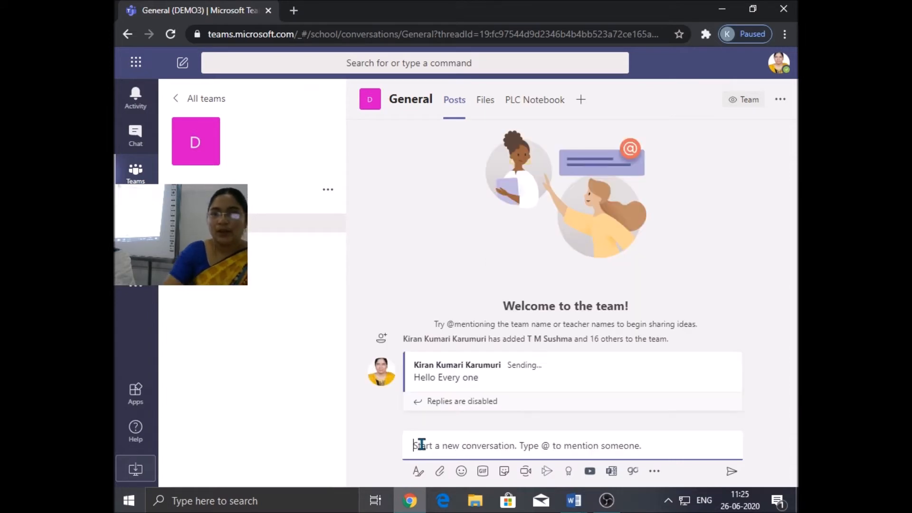
{"action": "mouse_move", "coordinate": [431, 390]}
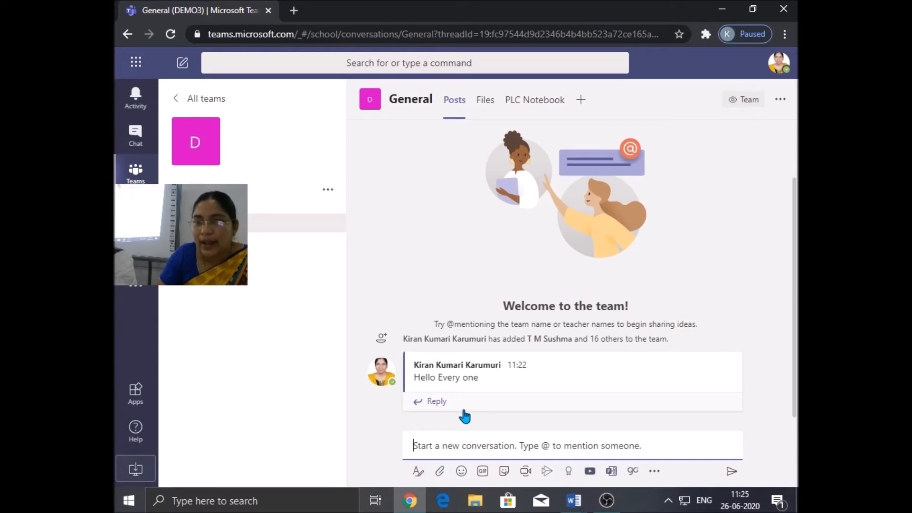
Attach the Desktop document "guidelinesto download teams" from the computer to a new DEMO3 channel message.
{"action": "left_click", "coordinate": [439, 473]}
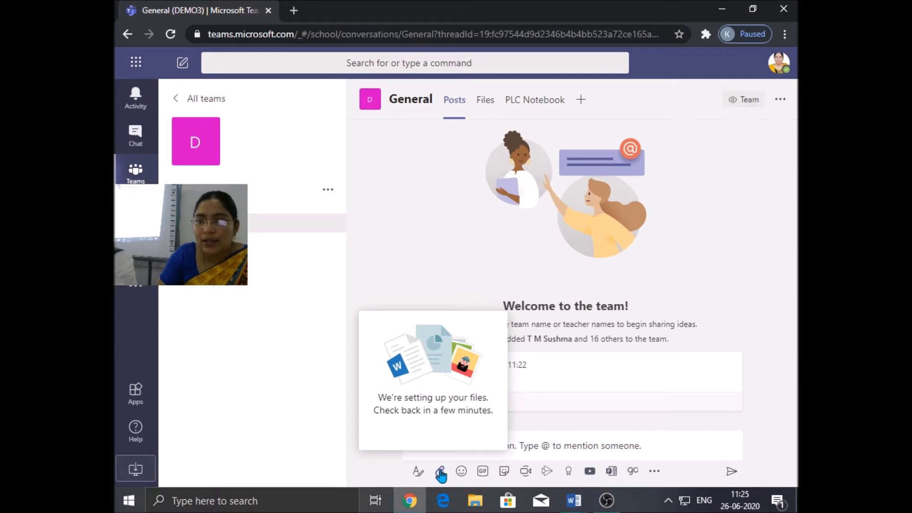
{"action": "left_click", "coordinate": [440, 474]}
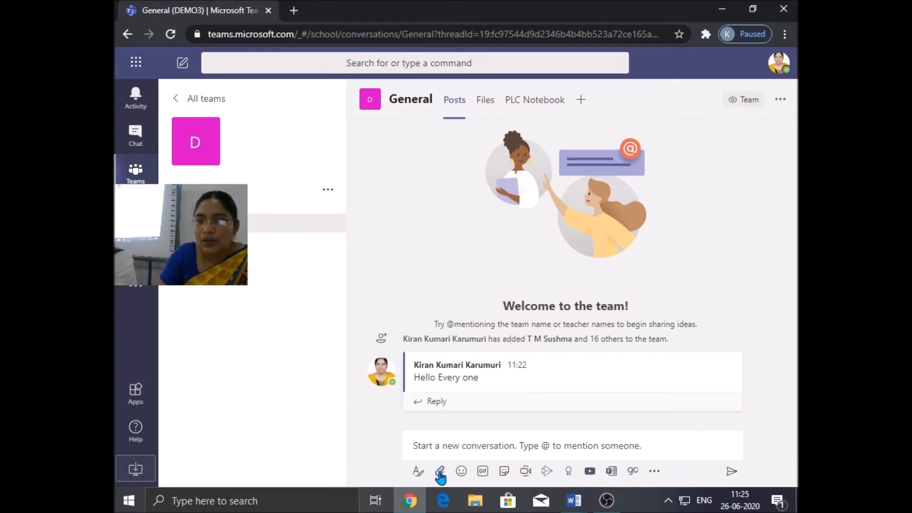
{"action": "left_click", "coordinate": [440, 475]}
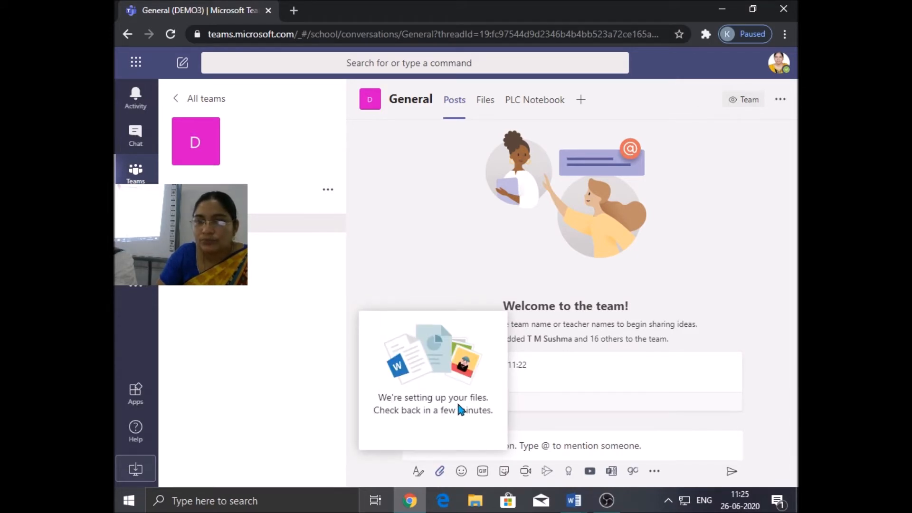
{"action": "left_click", "coordinate": [456, 412]}
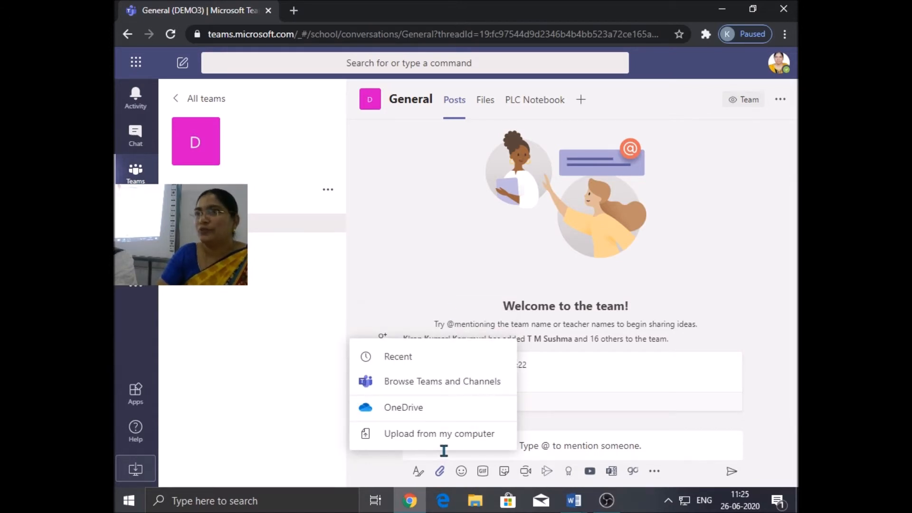
{"action": "left_click", "coordinate": [427, 441]}
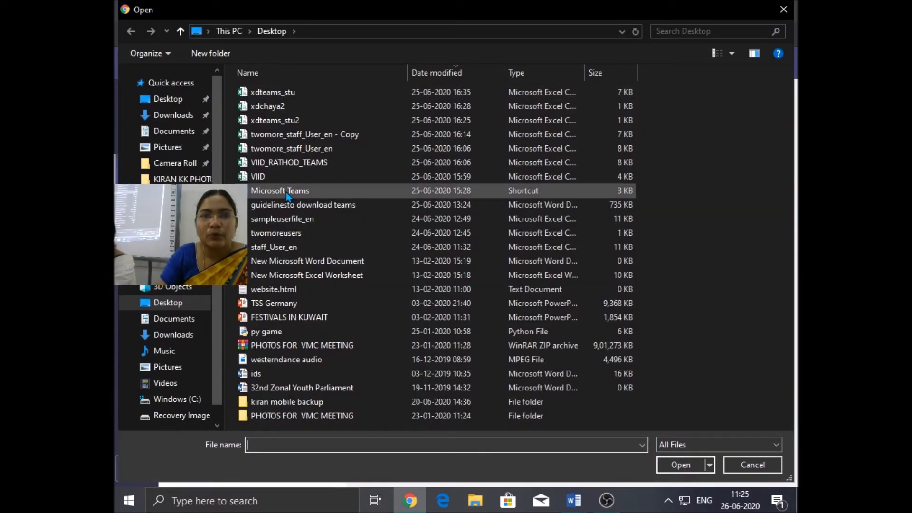
{"action": "left_click", "coordinate": [286, 205]}
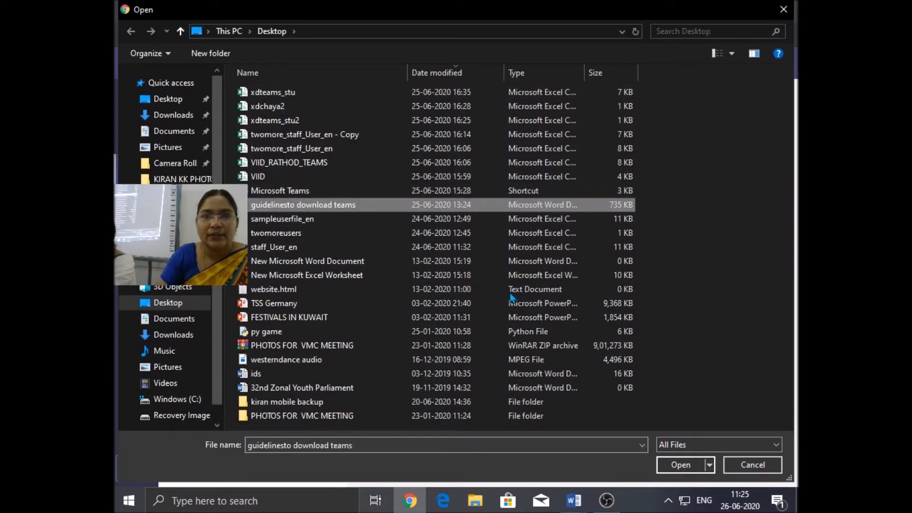
{"action": "left_click", "coordinate": [691, 464]}
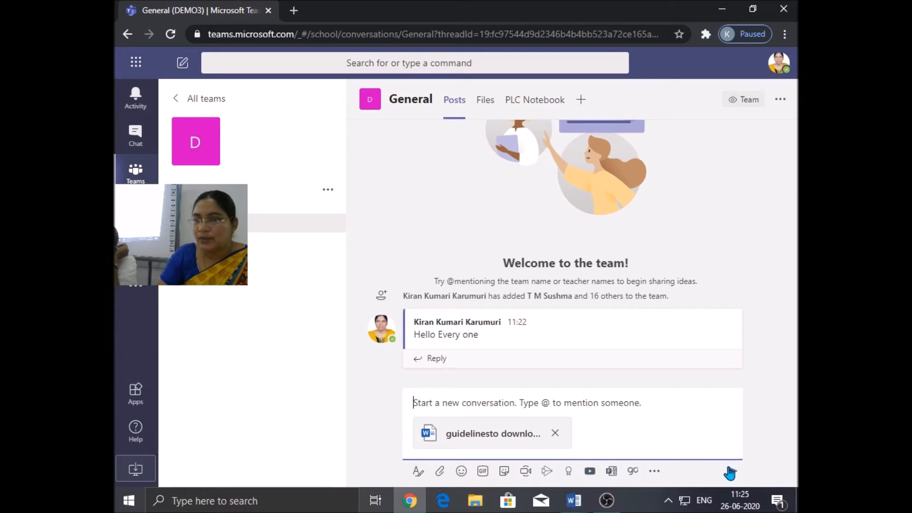
Insert a penguin emoji and the "Don't Animal Cross Me, Son!" GIF into the new message.
{"action": "left_click", "coordinate": [462, 472]}
{"action": "left_click", "coordinate": [411, 300]}
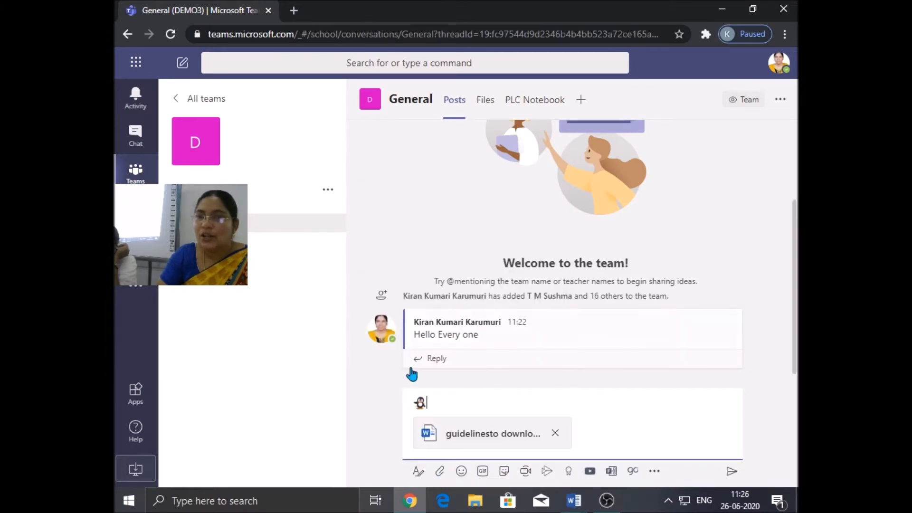
{"action": "left_click", "coordinate": [481, 472]}
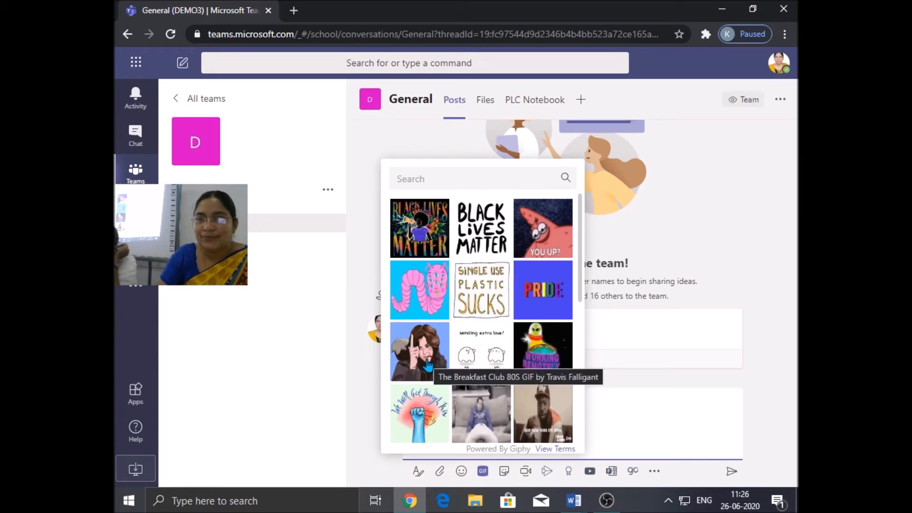
{"action": "scroll", "coordinate": [513, 409], "scroll_direction": "down", "scroll_amount": 3}
{"action": "scroll", "coordinate": [513, 410], "scroll_direction": "down", "scroll_amount": 2}
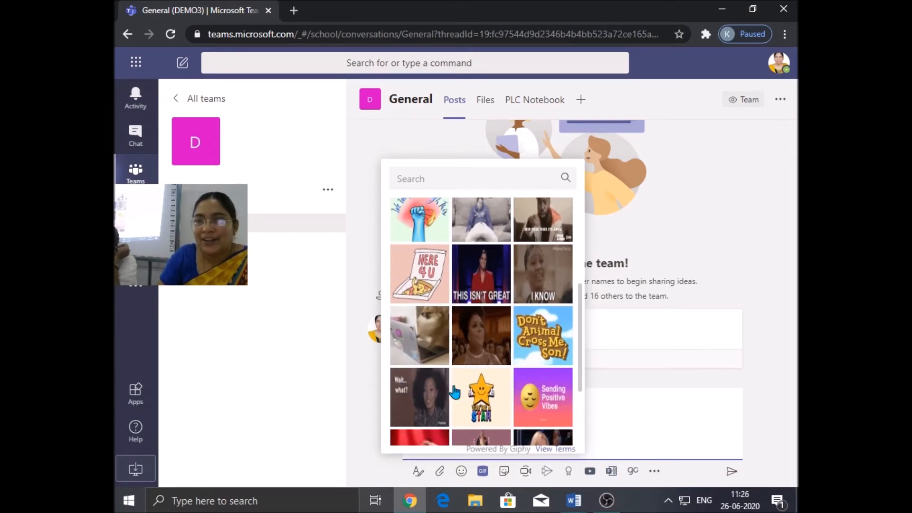
{"action": "left_click", "coordinate": [536, 362]}
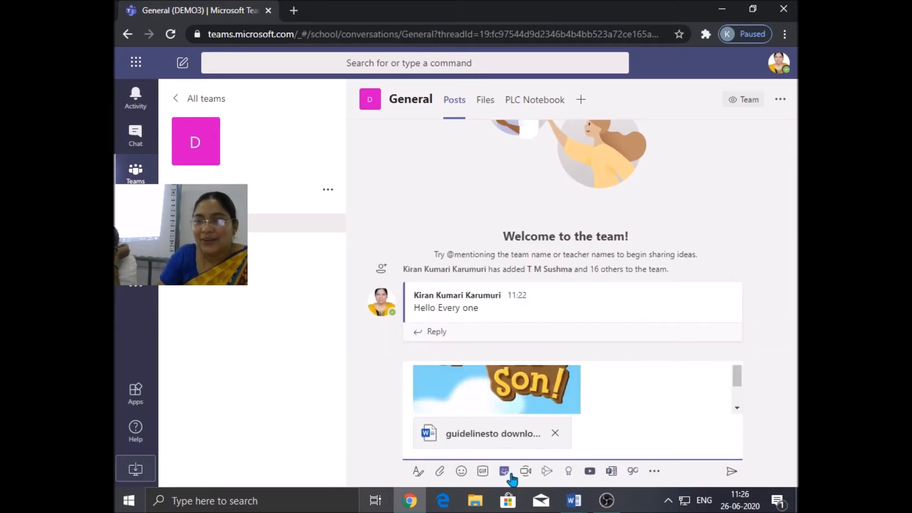
Add the birthday unicorn sticker from the popular stickers to the message and post it in the channel.
{"action": "left_click", "coordinate": [503, 475]}
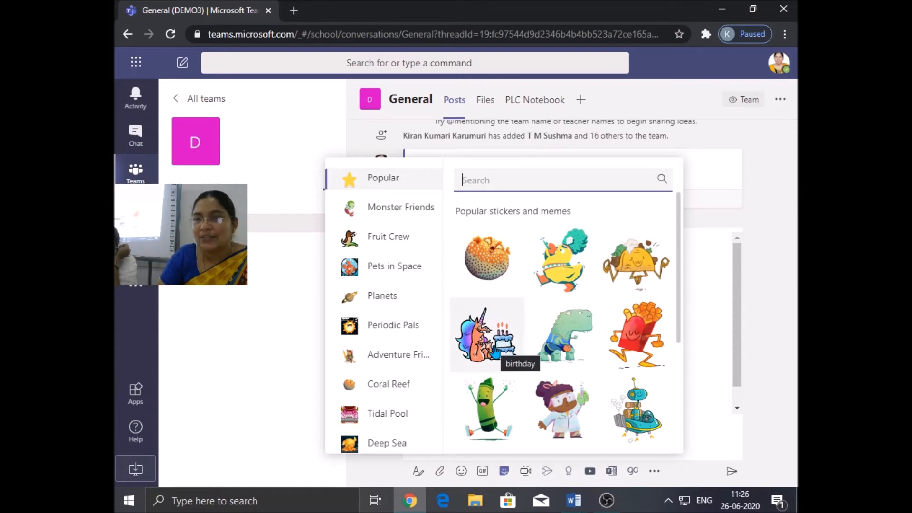
{"action": "left_click", "coordinate": [496, 352]}
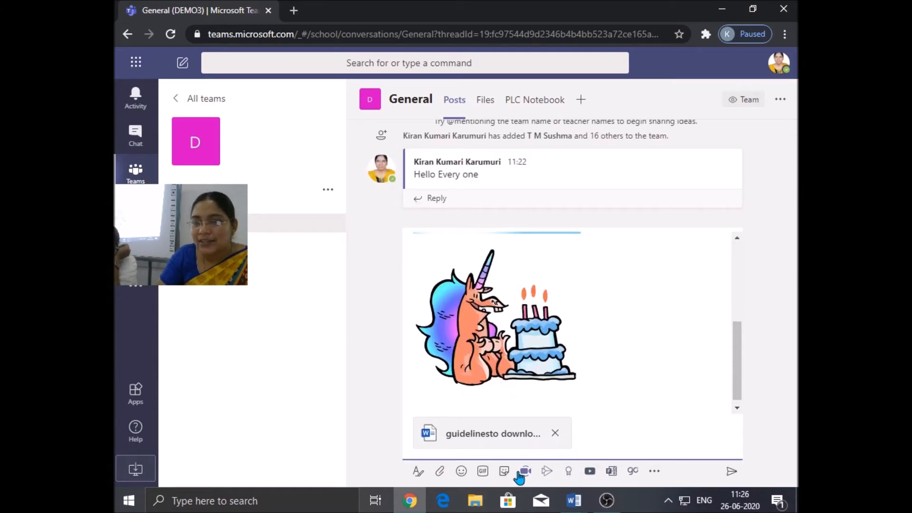
{"action": "left_click", "coordinate": [731, 474]}
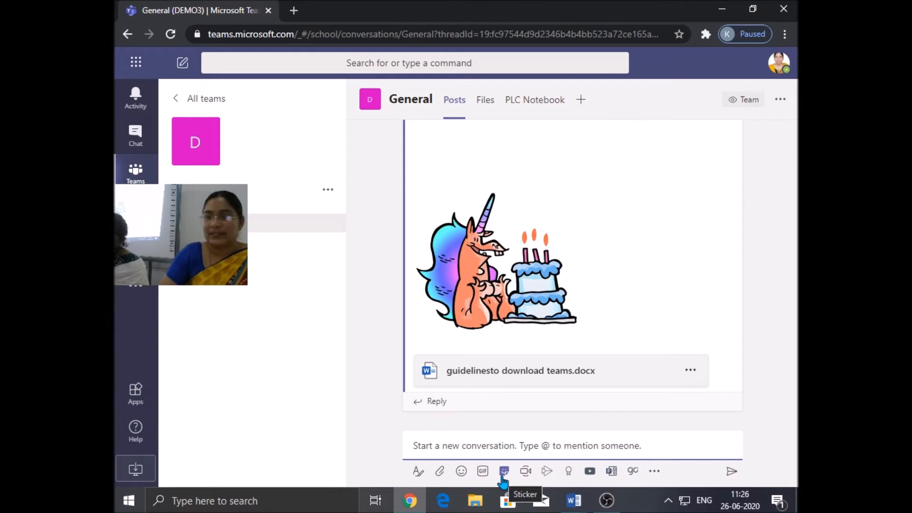
Start an instant meeting in the DEMO3 General channel and ask the first suggested teacher to join.
{"action": "left_click", "coordinate": [525, 472]}
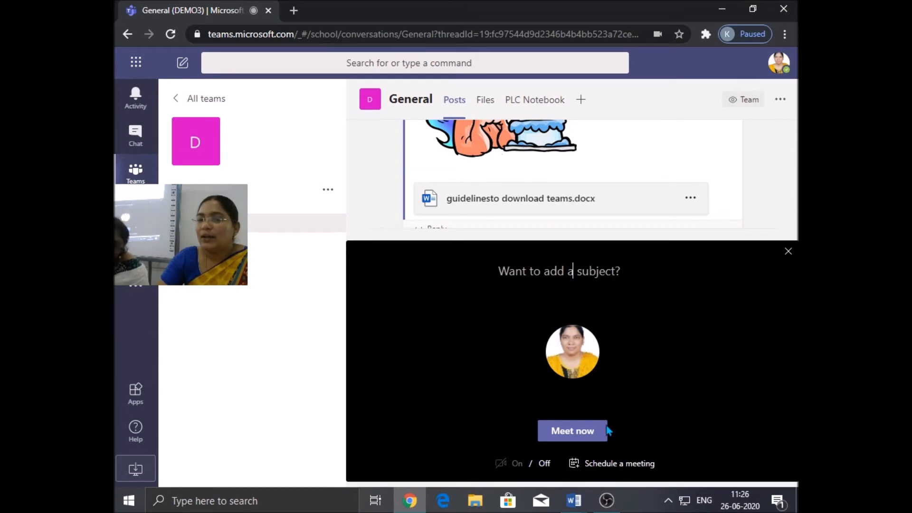
{"action": "left_click", "coordinate": [584, 436]}
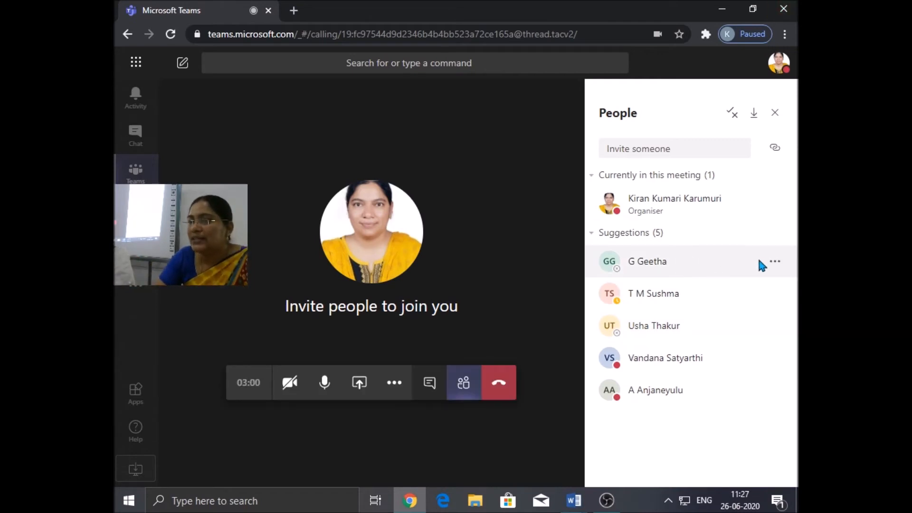
{"action": "left_click", "coordinate": [775, 264]}
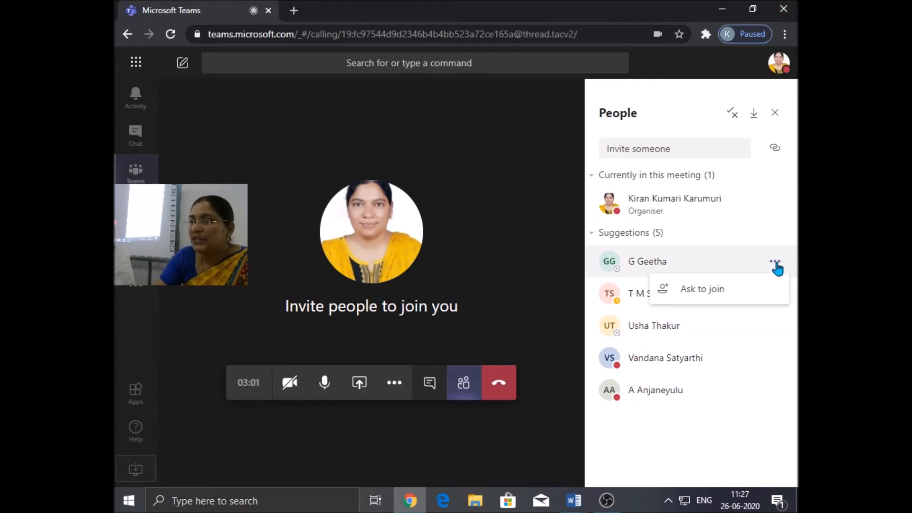
{"action": "left_click", "coordinate": [717, 294]}
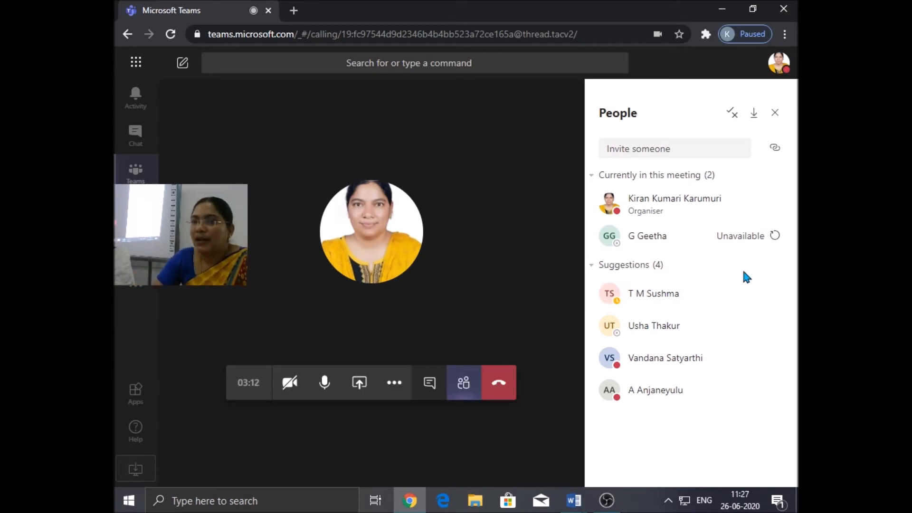
Ask the four remaining suggested teachers to join the meeting, and call the first invited teacher once more.
{"action": "left_click", "coordinate": [772, 296]}
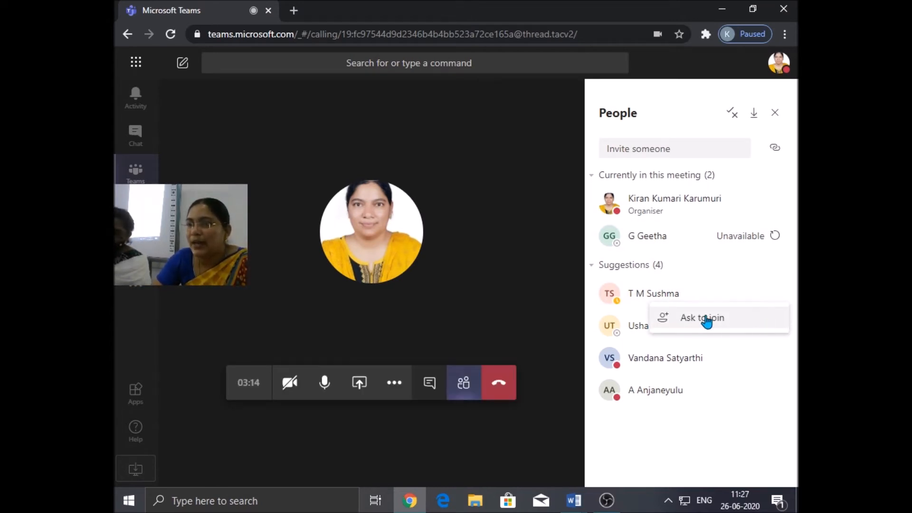
{"action": "left_click", "coordinate": [704, 317]}
{"action": "left_click", "coordinate": [776, 326]}
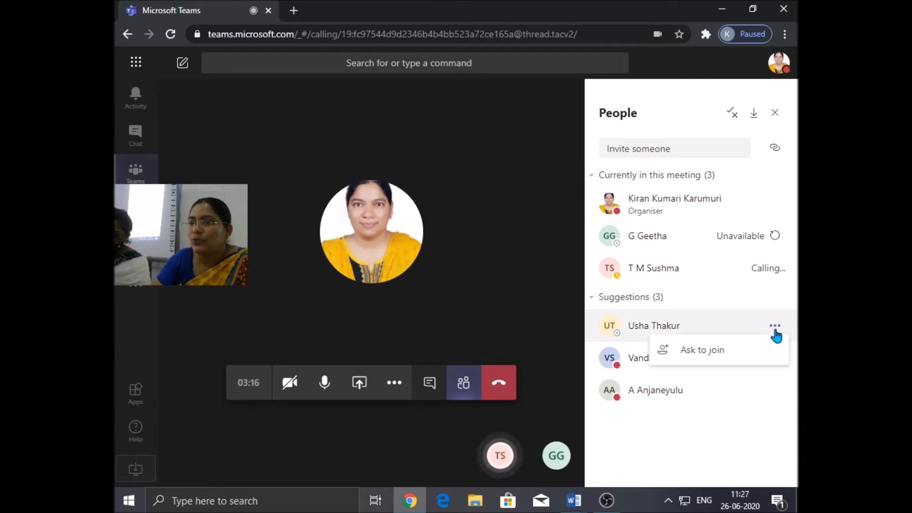
{"action": "left_click", "coordinate": [728, 352]}
{"action": "left_click", "coordinate": [776, 360]}
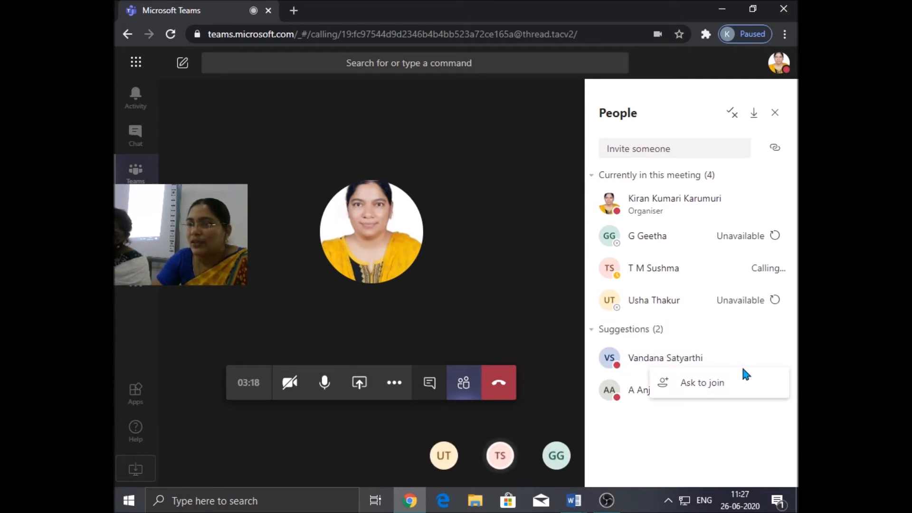
{"action": "left_click", "coordinate": [713, 382]}
{"action": "left_click", "coordinate": [776, 393]}
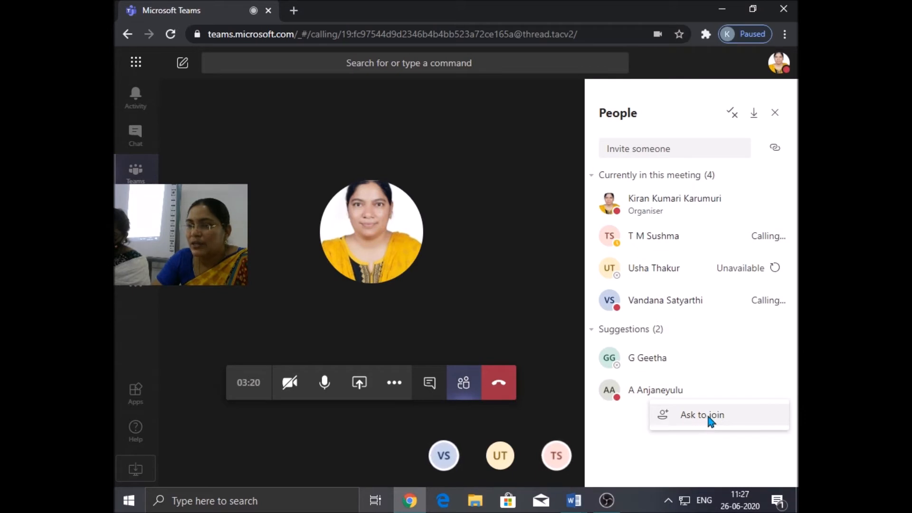
{"action": "left_click", "coordinate": [710, 416]}
{"action": "left_click", "coordinate": [774, 392]}
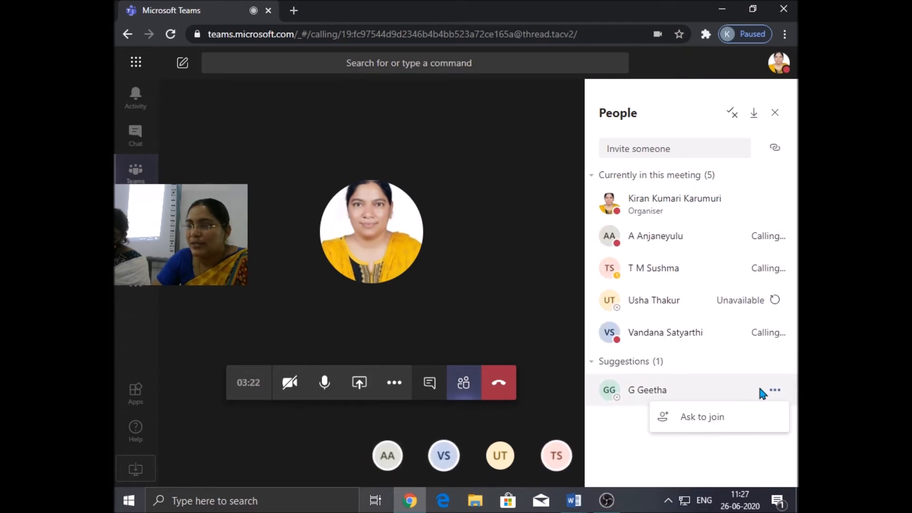
{"action": "left_click", "coordinate": [702, 418]}
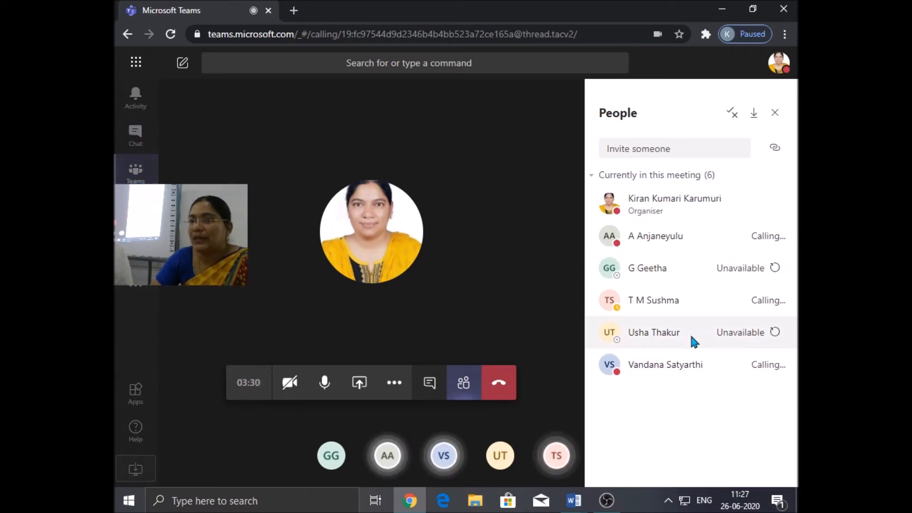
Find an English teacher and a computer science teacher by name and invite both to the meeting.
{"action": "left_click", "coordinate": [657, 148]}
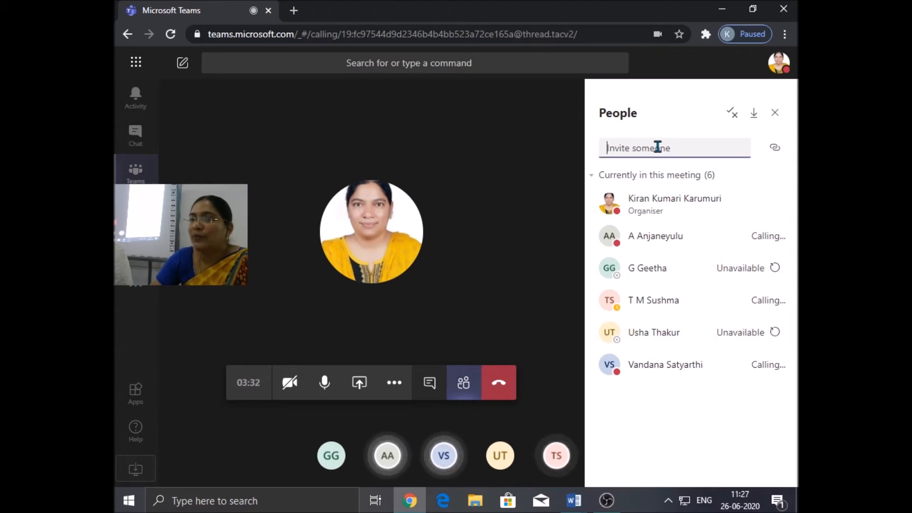
{"action": "type", "text": "eliza"}
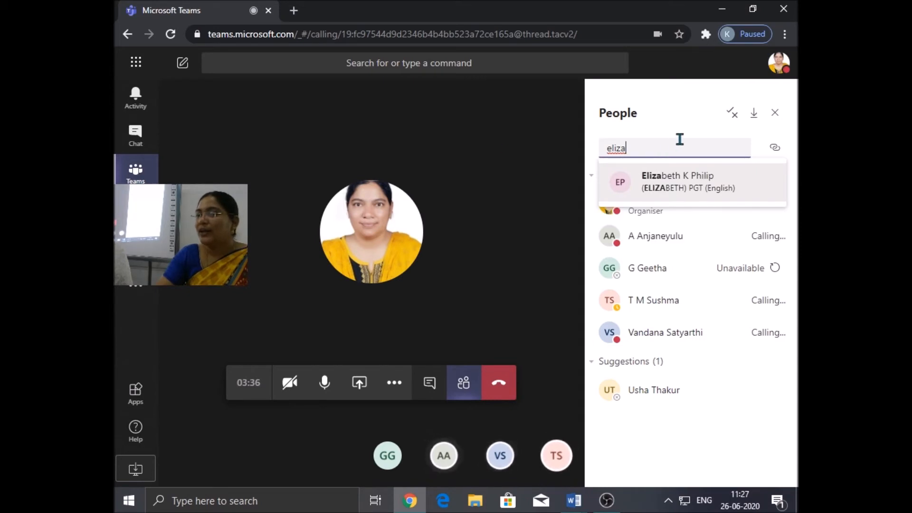
{"action": "left_click", "coordinate": [686, 180]}
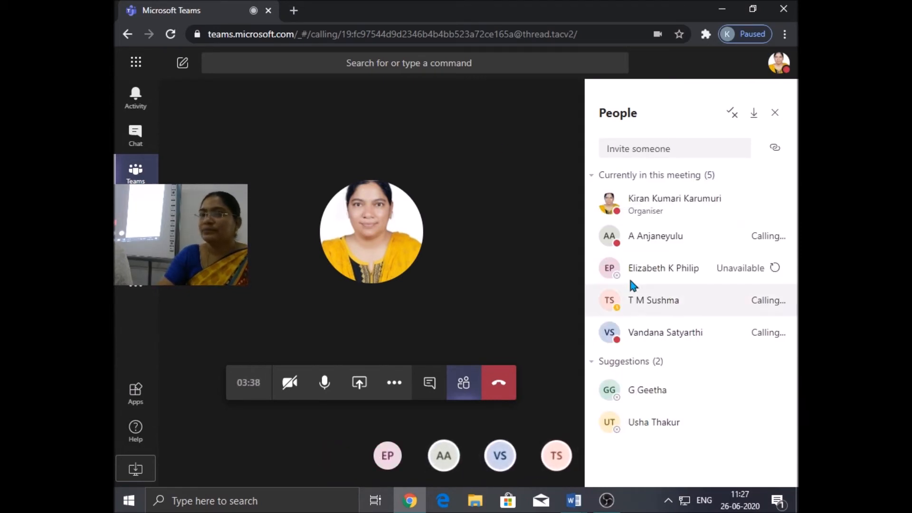
{"action": "left_click", "coordinate": [624, 147]}
{"action": "type", "text": "ramesha"}
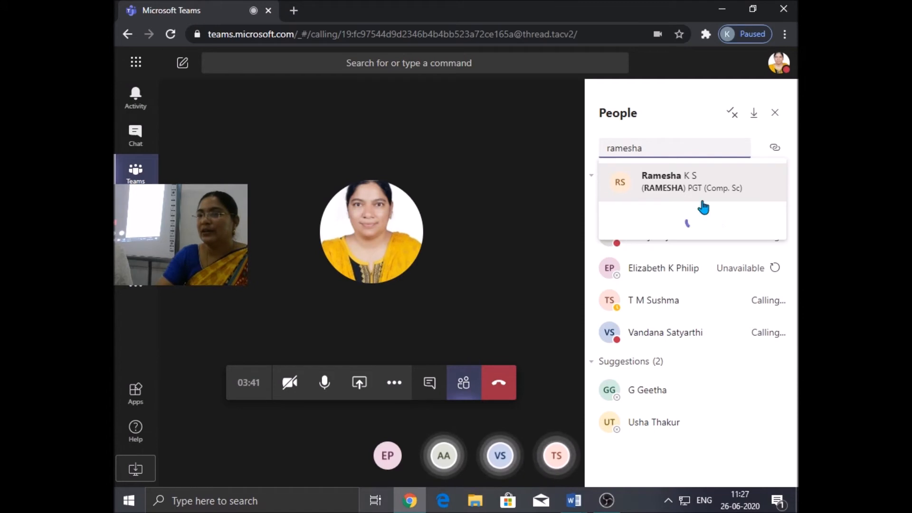
{"action": "left_click", "coordinate": [680, 187]}
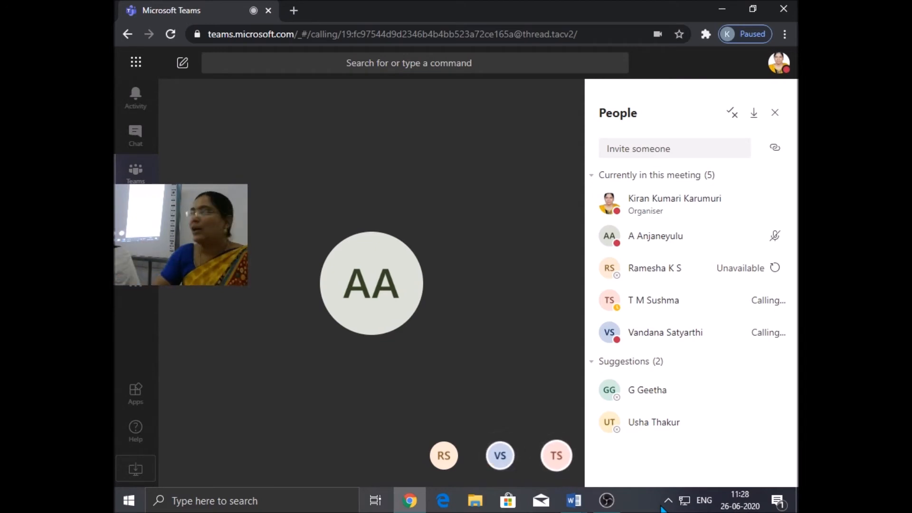
Open the meeting's permission options, restrict who can present to Only me, and save the options.
{"action": "mouse_move", "coordinate": [575, 423]}
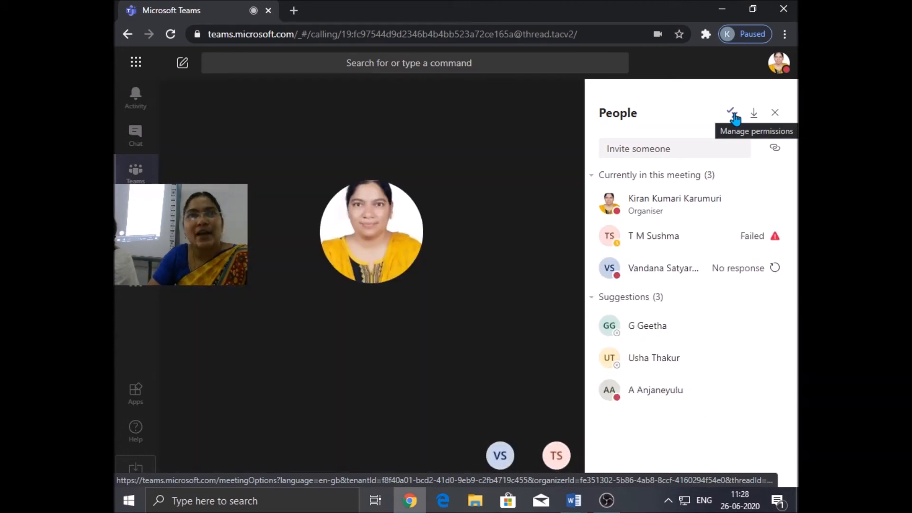
{"action": "left_click", "coordinate": [733, 114]}
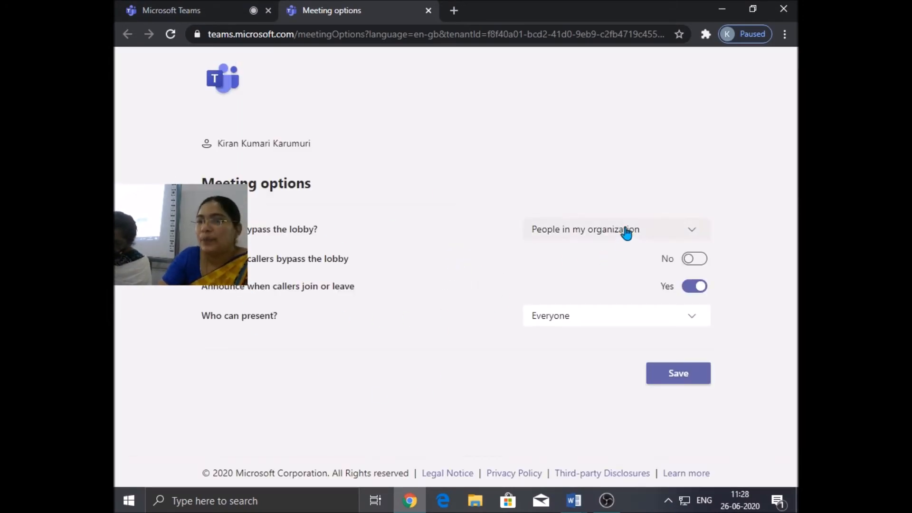
{"action": "left_click", "coordinate": [621, 326]}
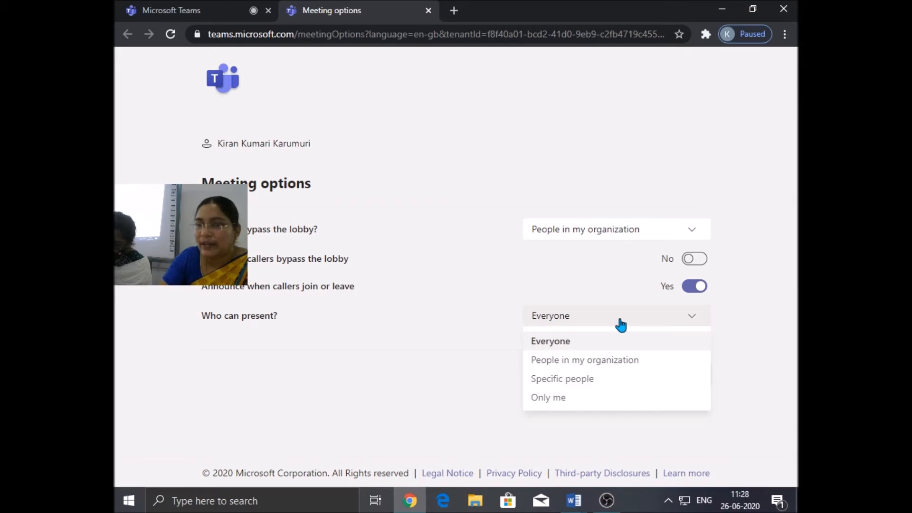
{"action": "left_click", "coordinate": [564, 398]}
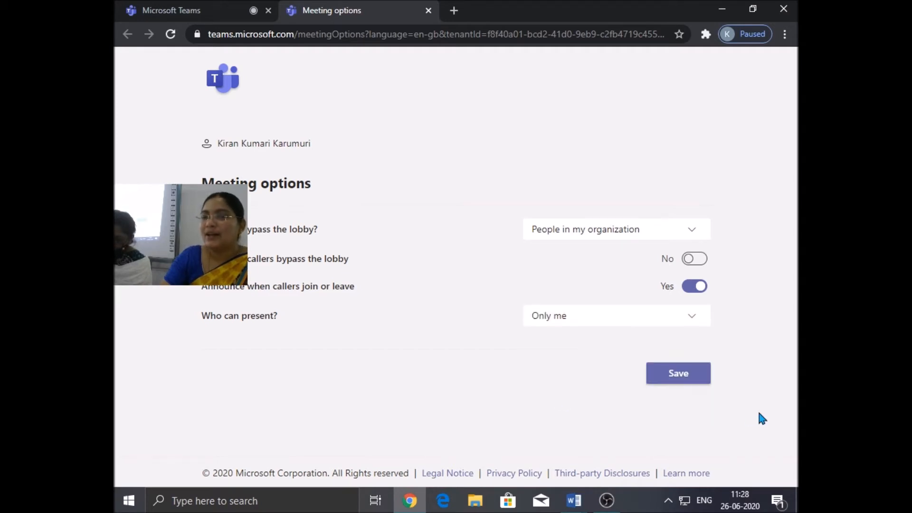
{"action": "left_click", "coordinate": [681, 378]}
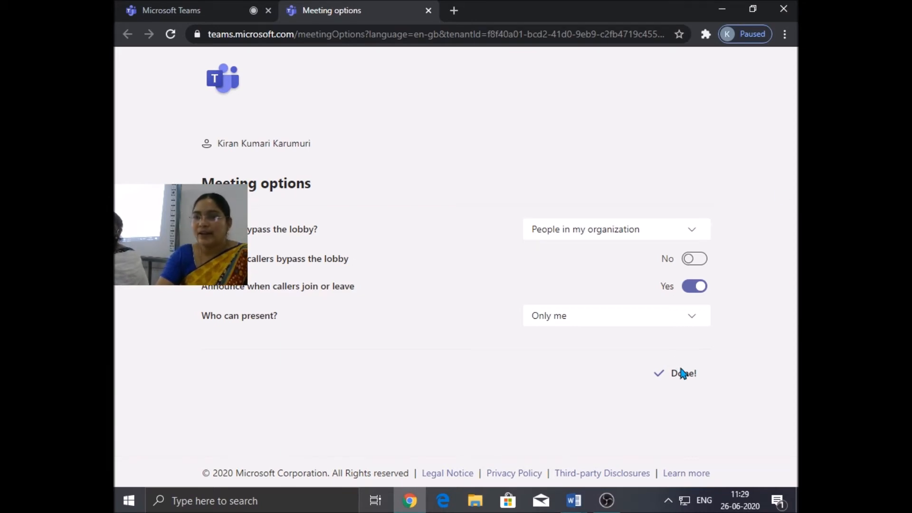
Return to the meeting, download its attendance list, and copy the joining information.
{"action": "left_click", "coordinate": [159, 10]}
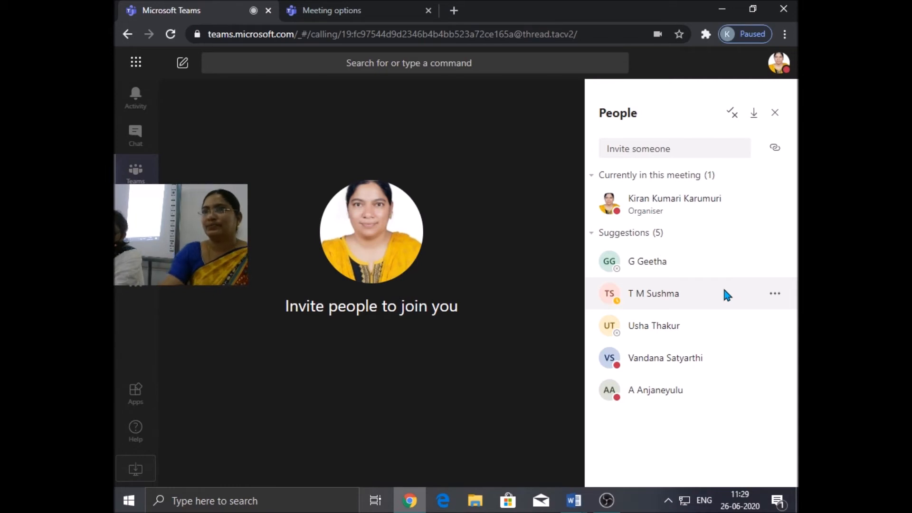
{"action": "left_click", "coordinate": [755, 116]}
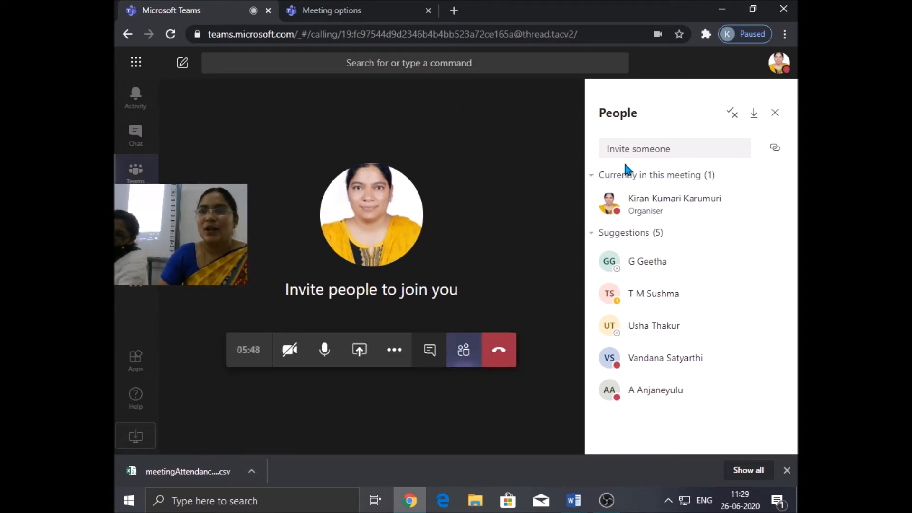
{"action": "left_click", "coordinate": [773, 148]}
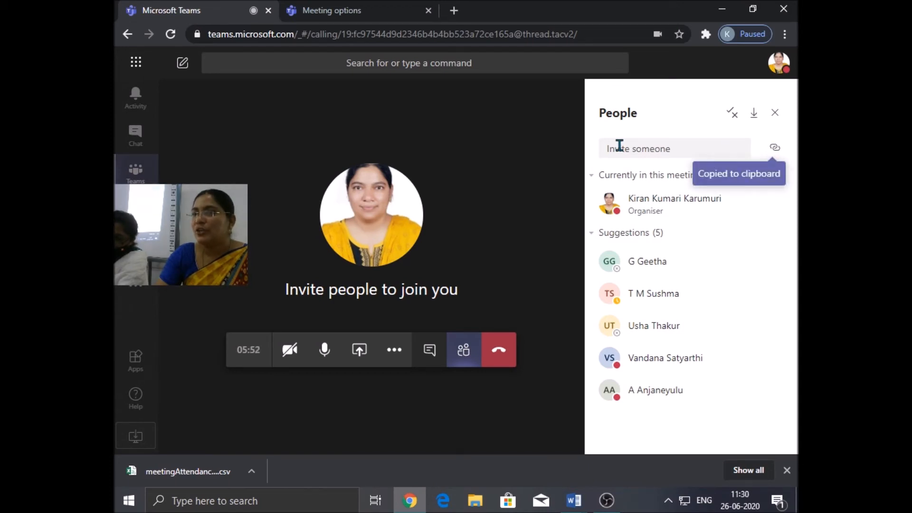
{"action": "left_click", "coordinate": [640, 151]}
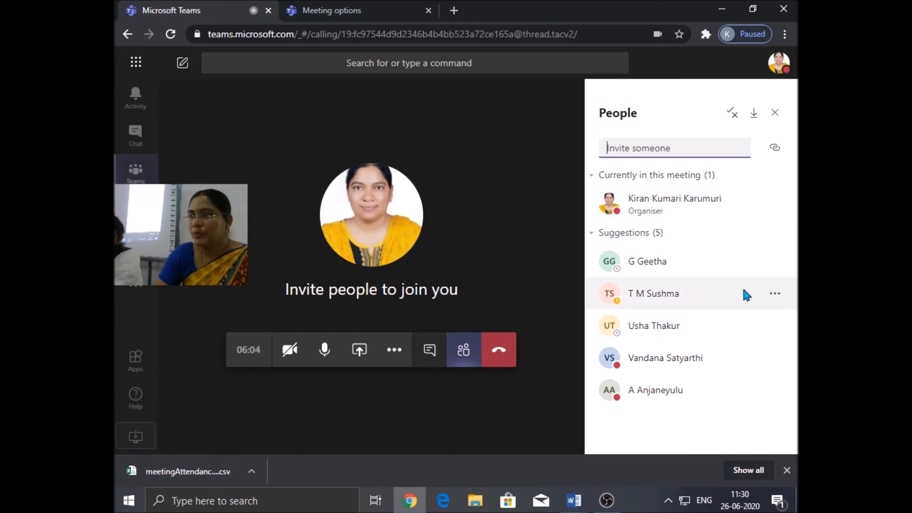
Ask the second suggested teacher to join the meeting and show the options available for that attendee.
{"action": "left_click", "coordinate": [775, 293]}
{"action": "left_click", "coordinate": [709, 315]}
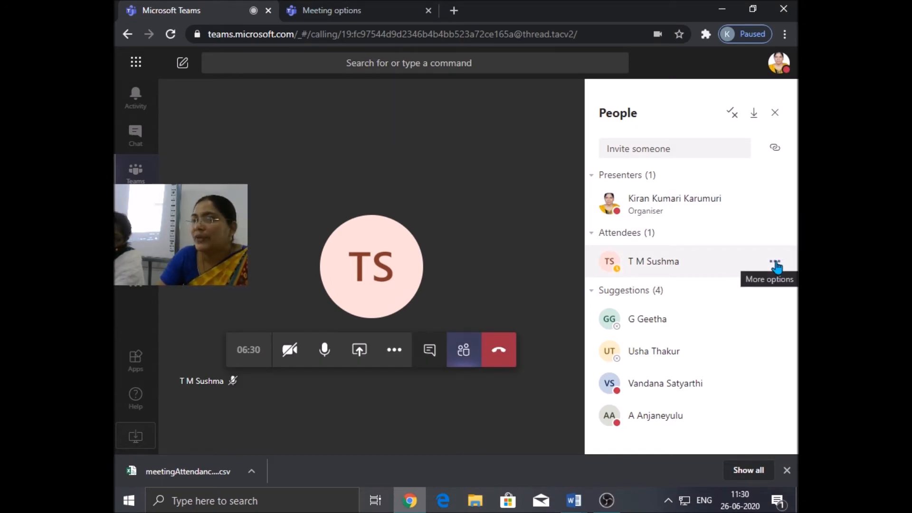
{"action": "left_click", "coordinate": [775, 264]}
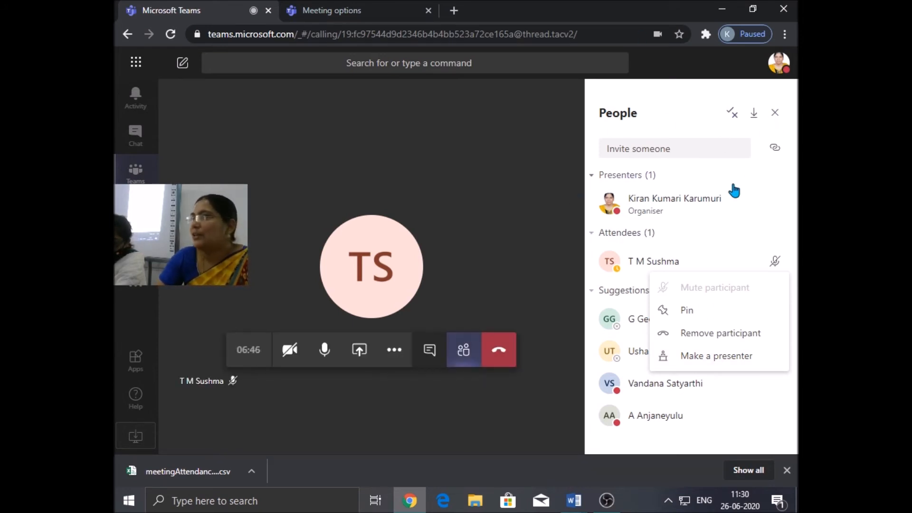
Close the participant list and try to turn on the camera in the meeting.
{"action": "left_click", "coordinate": [776, 113]}
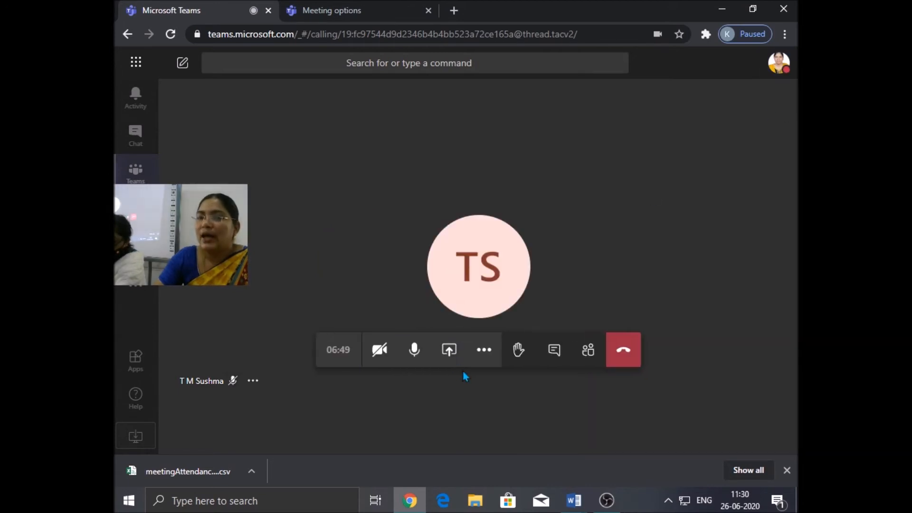
{"action": "left_click", "coordinate": [589, 352]}
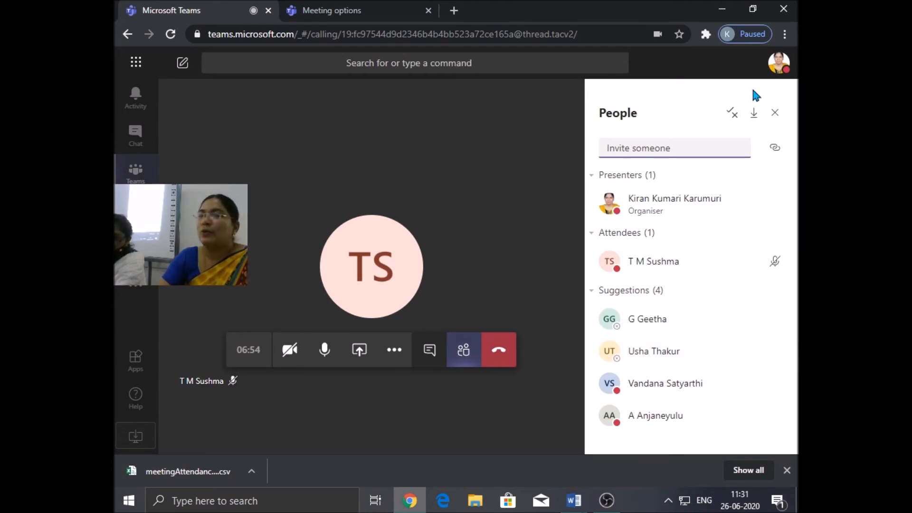
{"action": "left_click", "coordinate": [775, 113]}
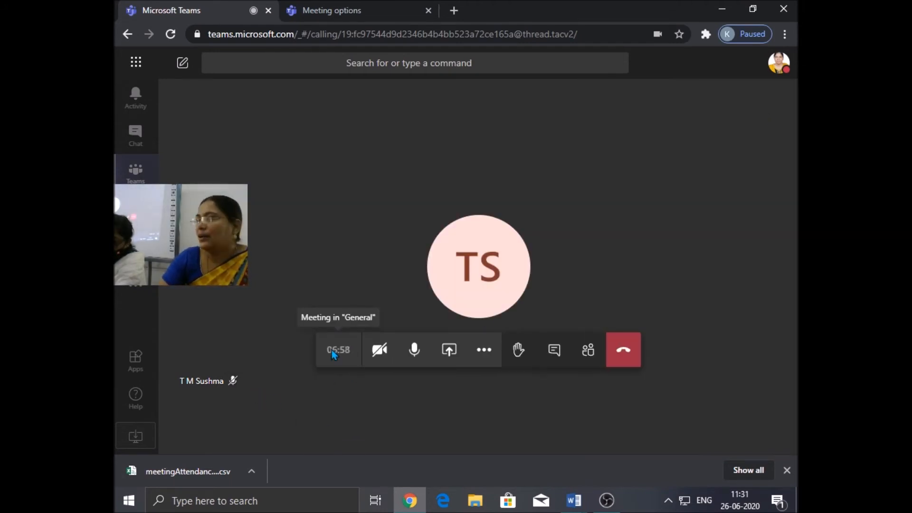
{"action": "left_click", "coordinate": [381, 353]}
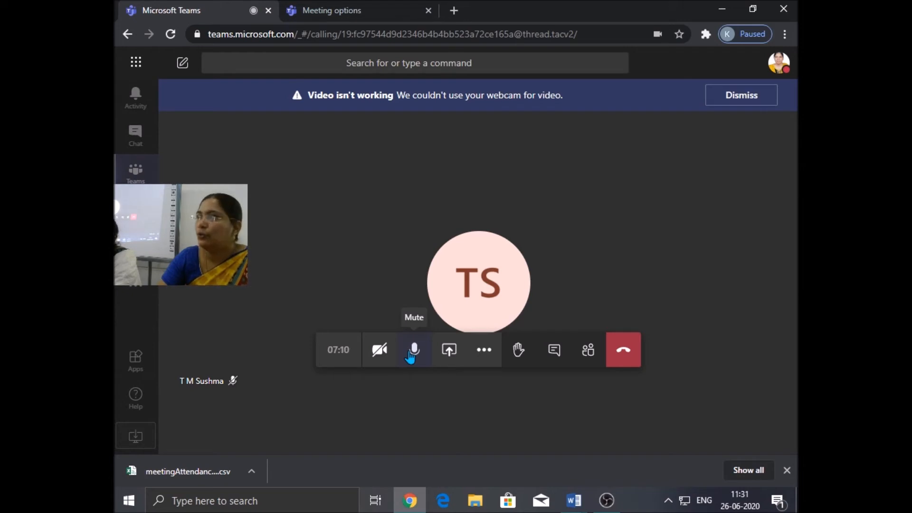
Present Microsoft Whiteboard in the meeting, open the Microsoft Store for its desktop app, and close the store window.
{"action": "left_click", "coordinate": [451, 354]}
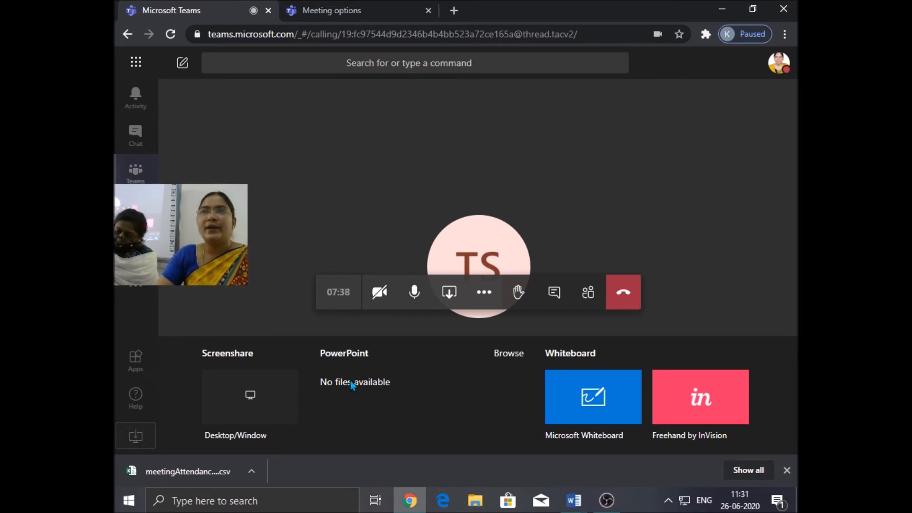
{"action": "left_click", "coordinate": [597, 397]}
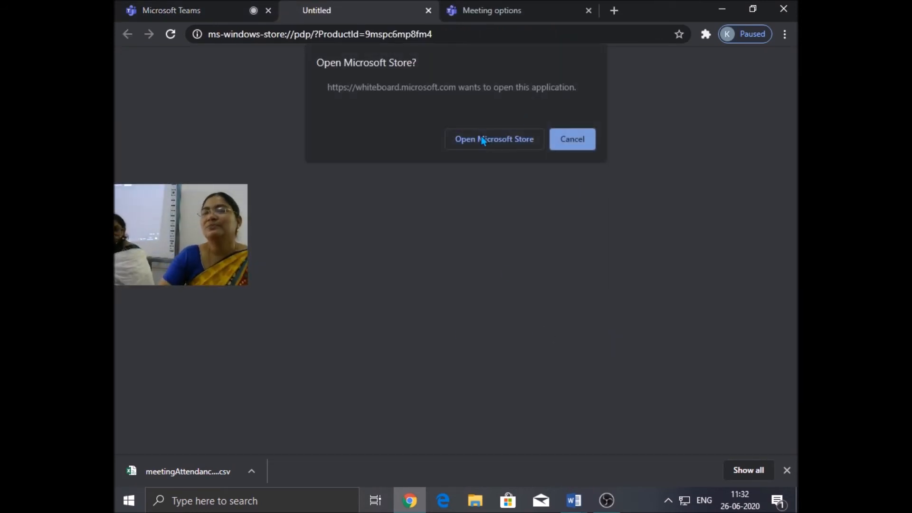
{"action": "left_click", "coordinate": [495, 139]}
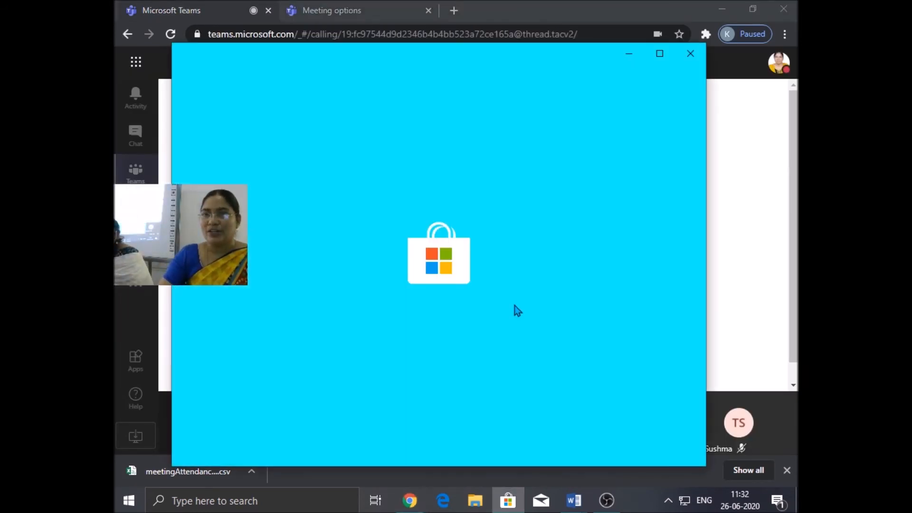
{"action": "left_click", "coordinate": [691, 54]}
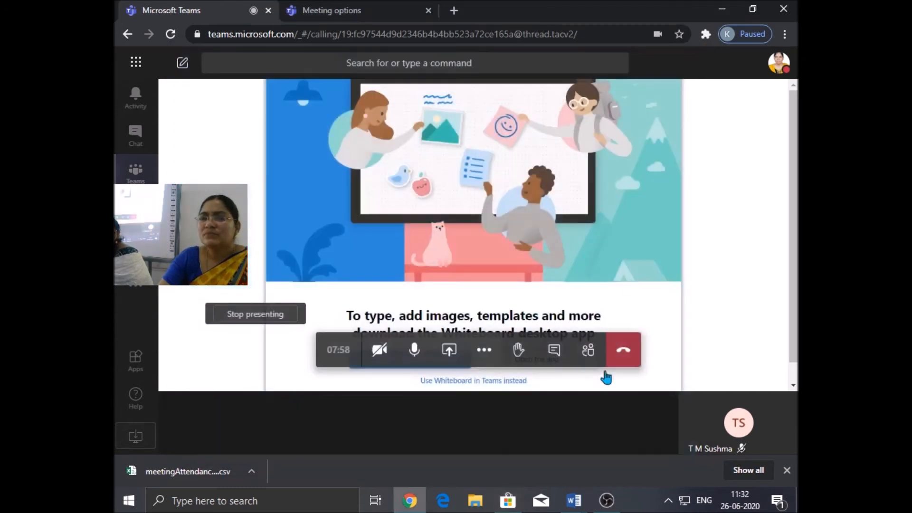
Share the entire screen with the meeting participants.
{"action": "left_click", "coordinate": [449, 350]}
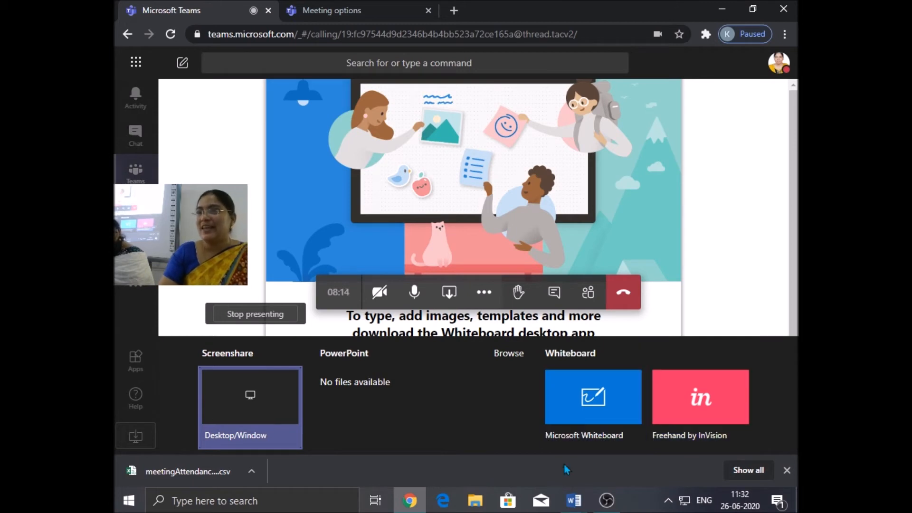
{"action": "left_click", "coordinate": [261, 402]}
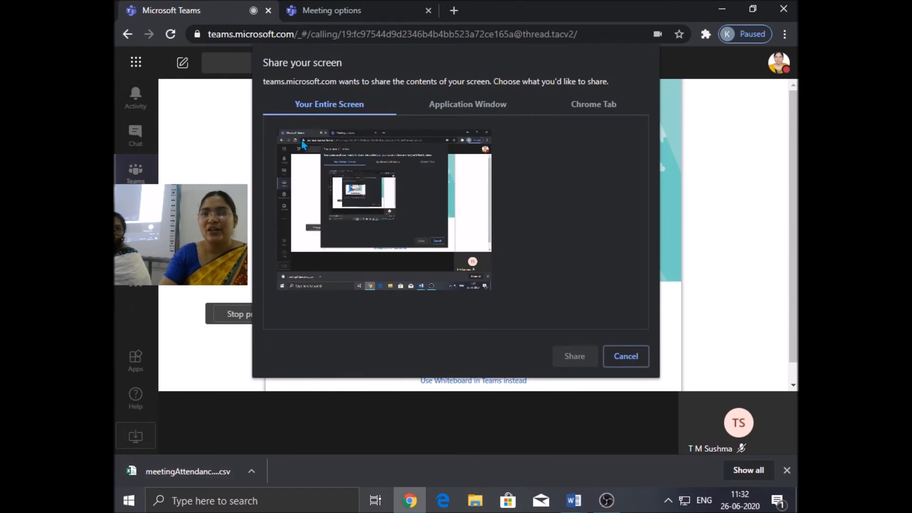
{"action": "left_click", "coordinate": [583, 359]}
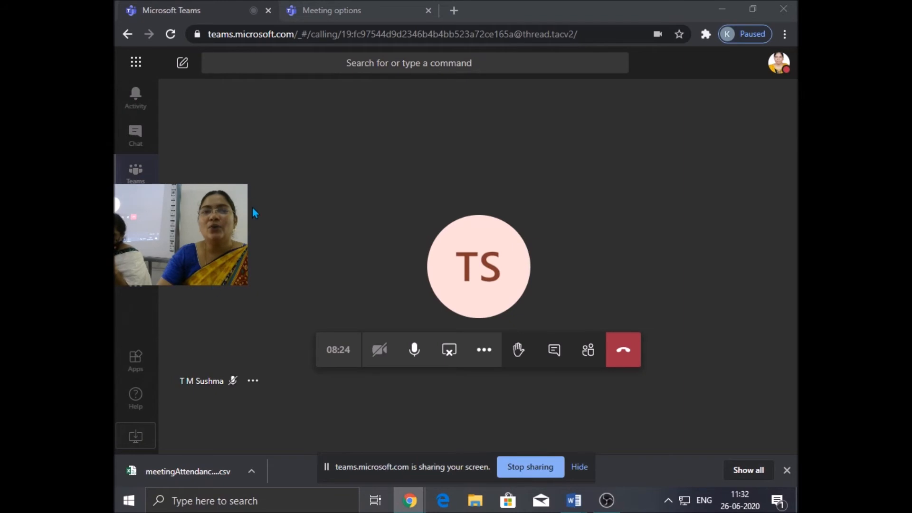
Return to the DEMO3 General channel while sharing and view its stored files.
{"action": "left_click", "coordinate": [135, 177]}
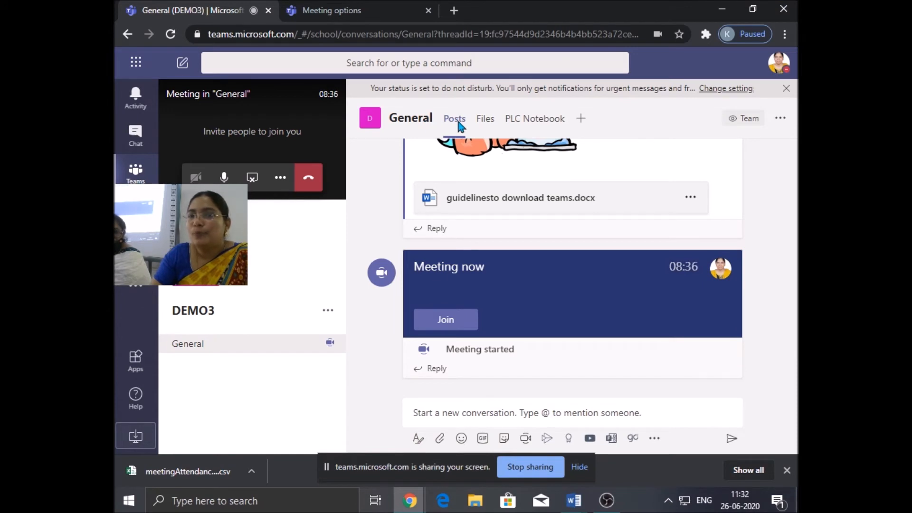
{"action": "left_click", "coordinate": [485, 119]}
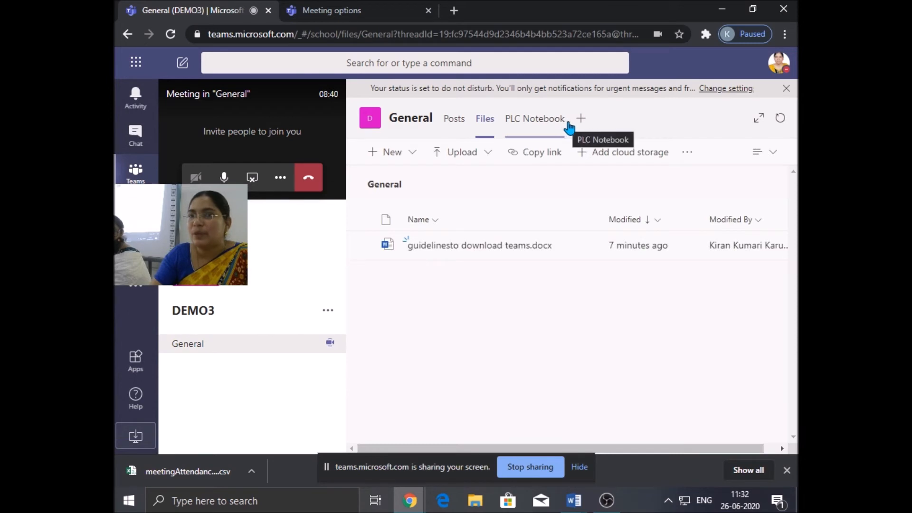
Search the available tab apps for "note" and choose OneNote as a new tab for the General channel.
{"action": "left_click", "coordinate": [580, 120]}
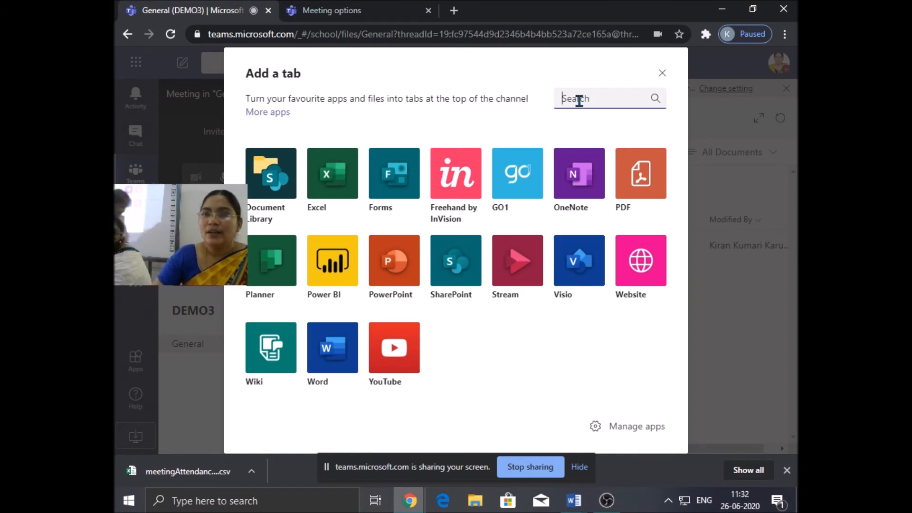
{"action": "left_click", "coordinate": [579, 99]}
{"action": "type", "text": "note"}
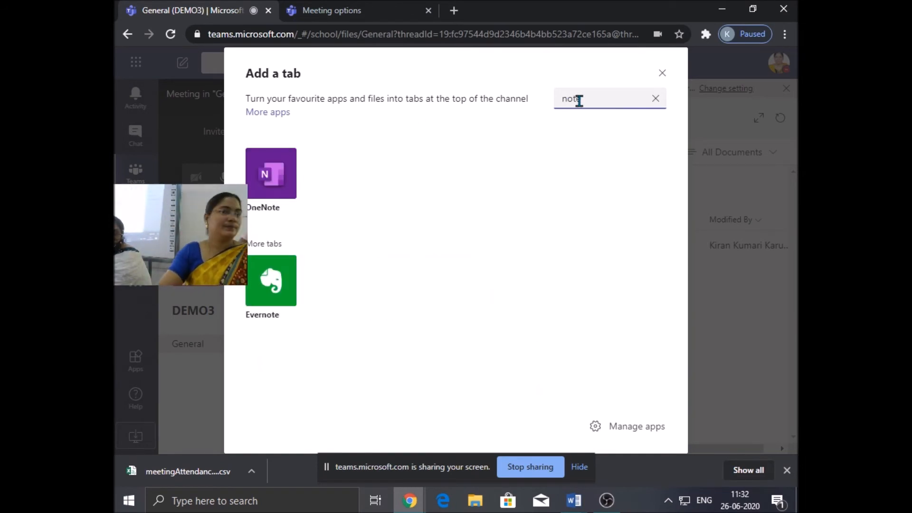
{"action": "left_click", "coordinate": [279, 172]}
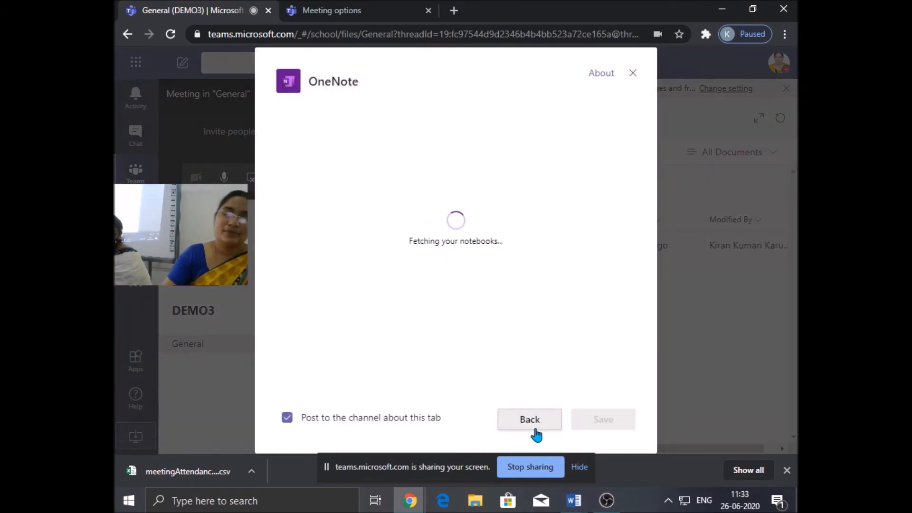
Create a new notebook named "Demo3 Notes2" and save it as the channel's OneNote tab.
{"action": "left_click", "coordinate": [371, 150]}
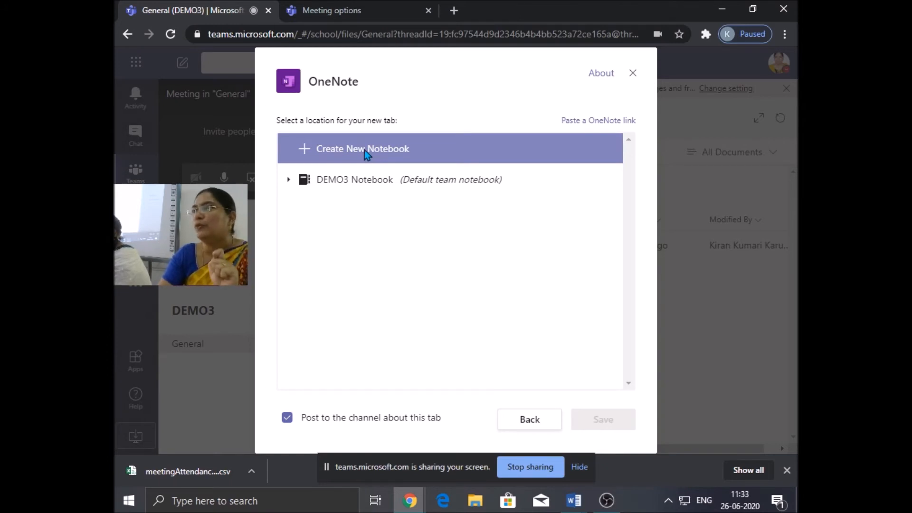
{"action": "left_click", "coordinate": [364, 151]}
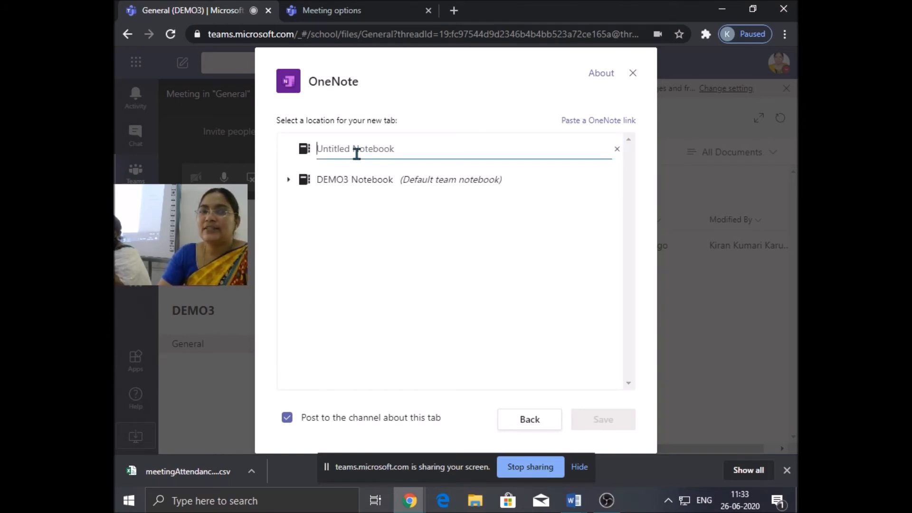
{"action": "type", "text": "De"}
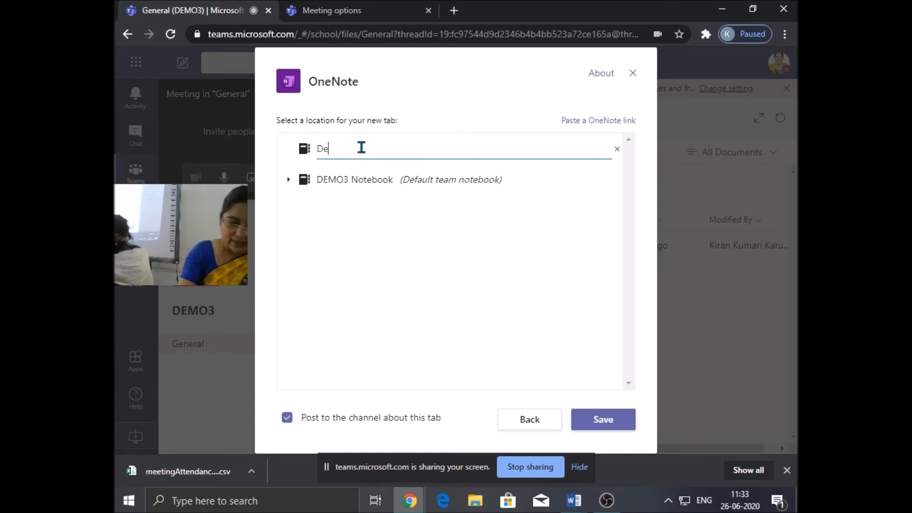
{"action": "type", "text": "mo3 "}
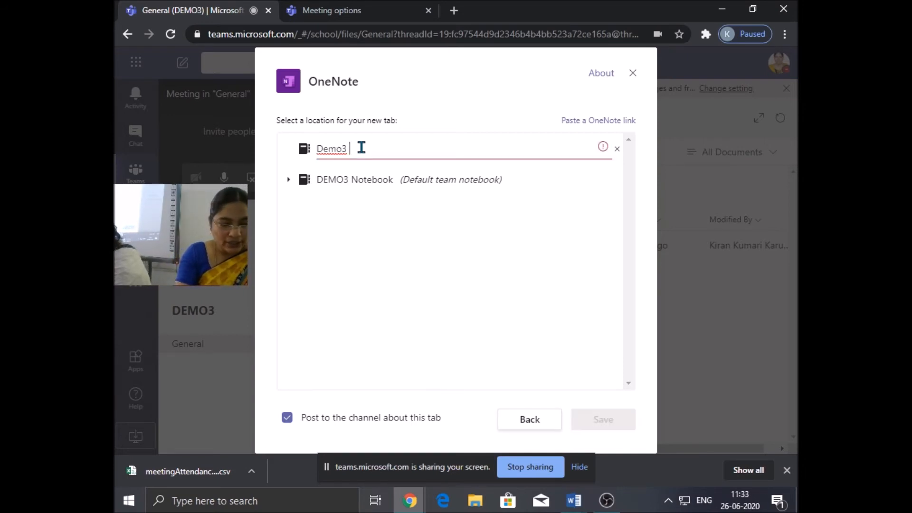
{"action": "type", "text": "Notes2"}
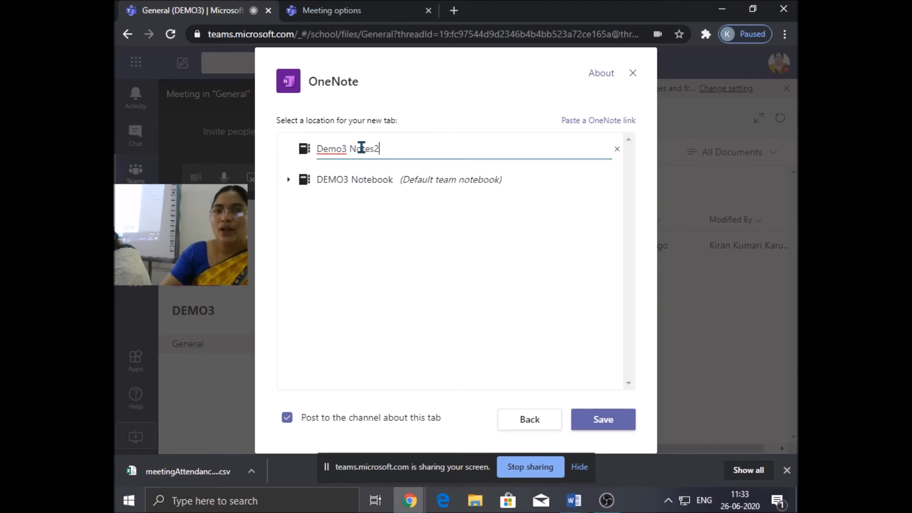
{"action": "left_click", "coordinate": [602, 423]}
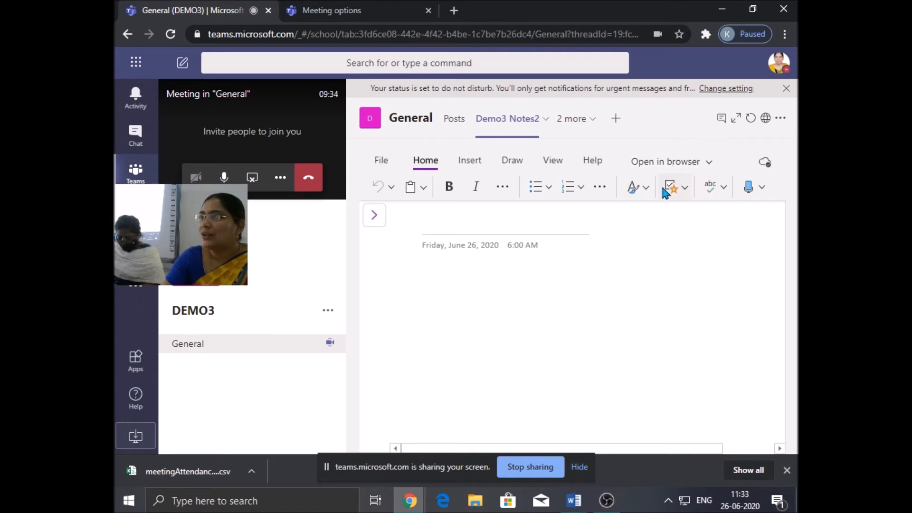
Dictate several sentences by voice into the new page's title area and format the text as a bulleted item.
{"action": "left_click", "coordinate": [749, 190]}
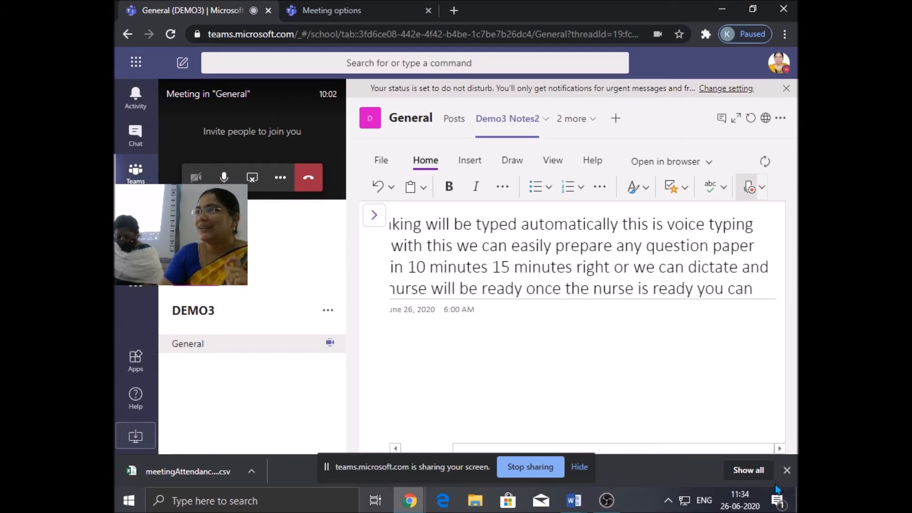
{"action": "left_click", "coordinate": [752, 187]}
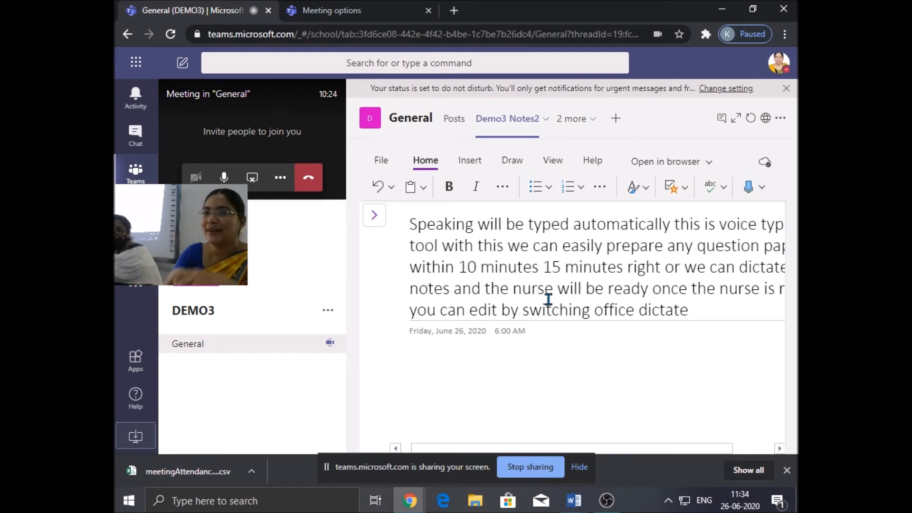
{"action": "left_click", "coordinate": [538, 188]}
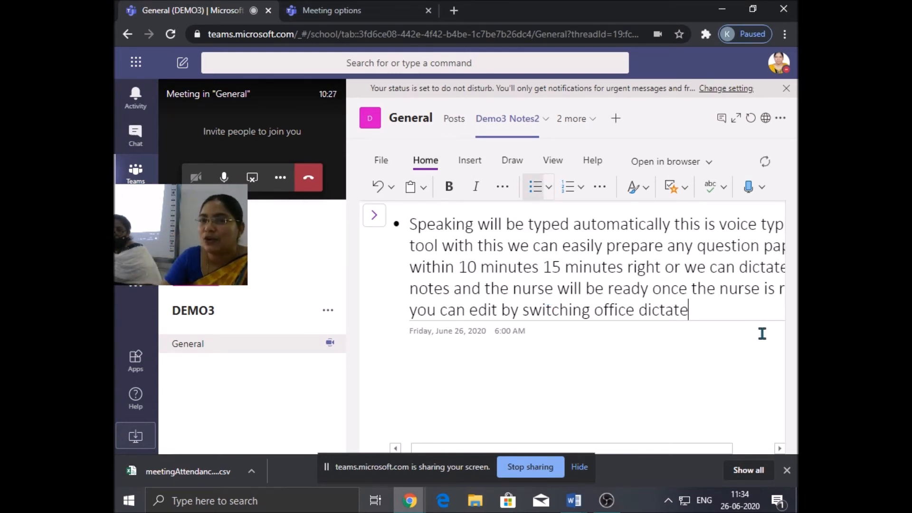
{"action": "left_click", "coordinate": [700, 314]}
{"action": "left_click", "coordinate": [536, 191]}
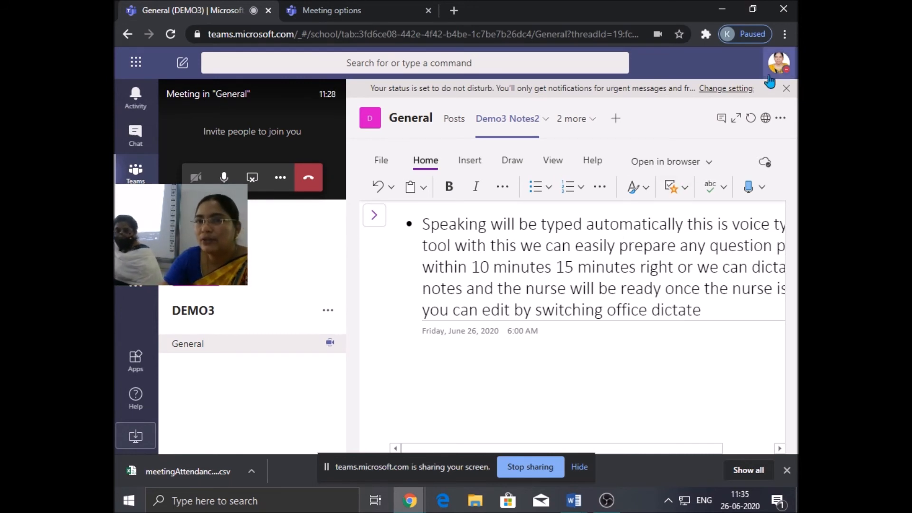
Dismiss the do-not-disturb notice and, from the meeting view, find the Forms app and open its poll creator.
{"action": "left_click", "coordinate": [787, 90]}
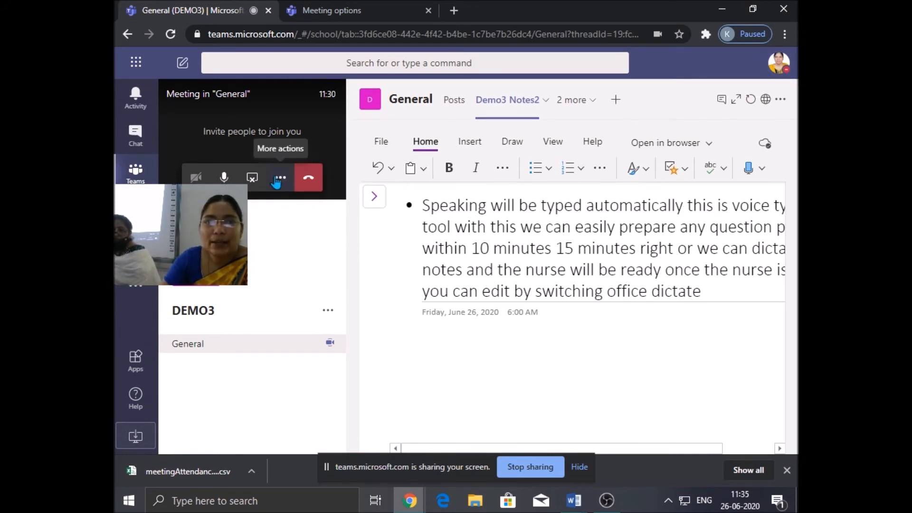
{"action": "left_click", "coordinate": [263, 134]}
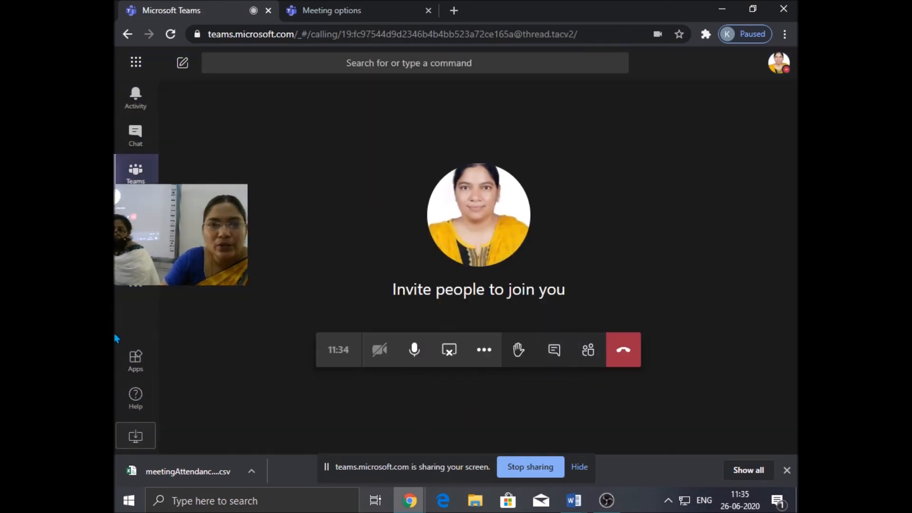
{"action": "left_click", "coordinate": [137, 288]}
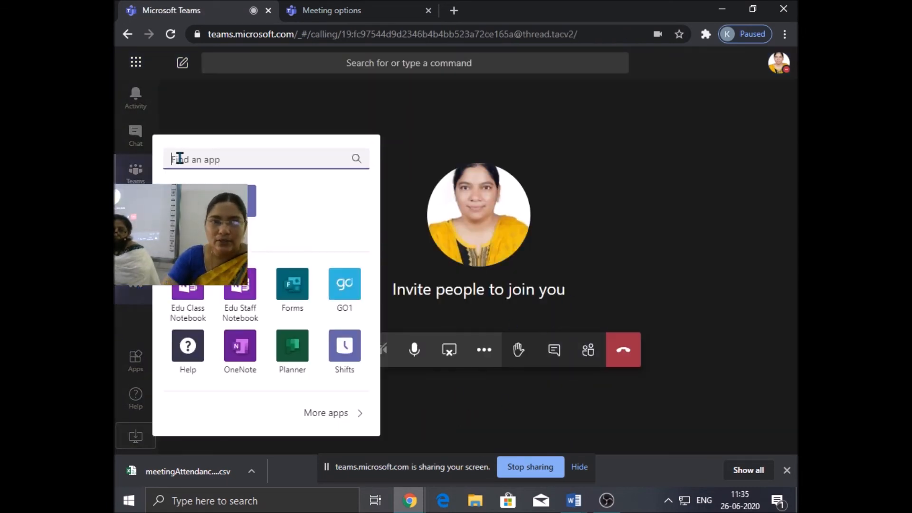
{"action": "type", "text": "form"}
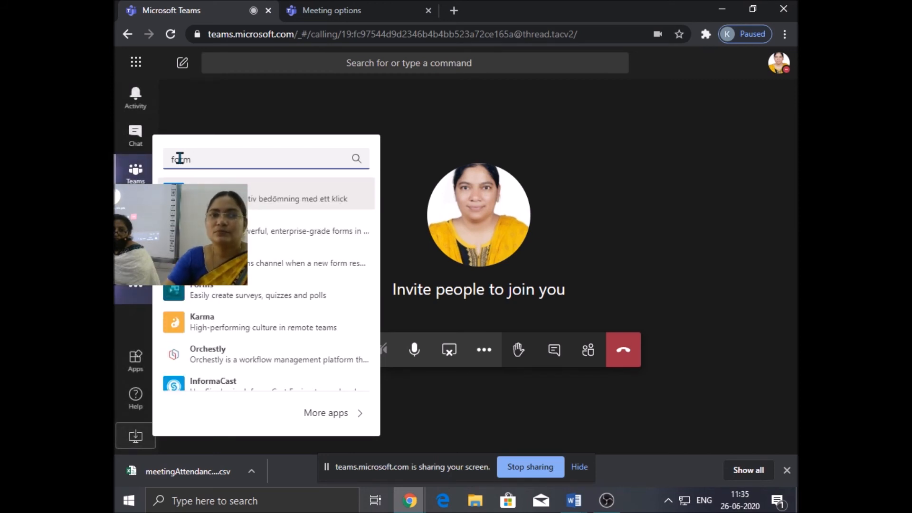
{"action": "left_click", "coordinate": [196, 296]}
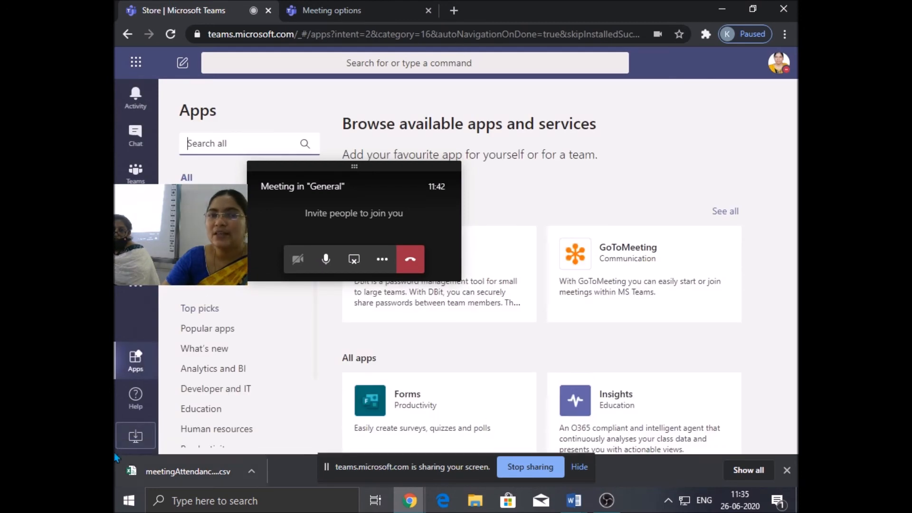
{"action": "left_click", "coordinate": [383, 386]}
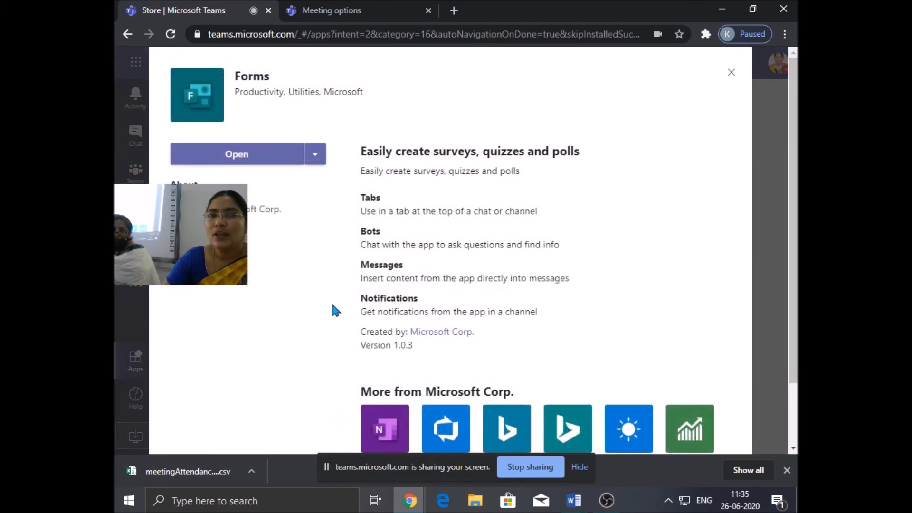
{"action": "left_click", "coordinate": [280, 158]}
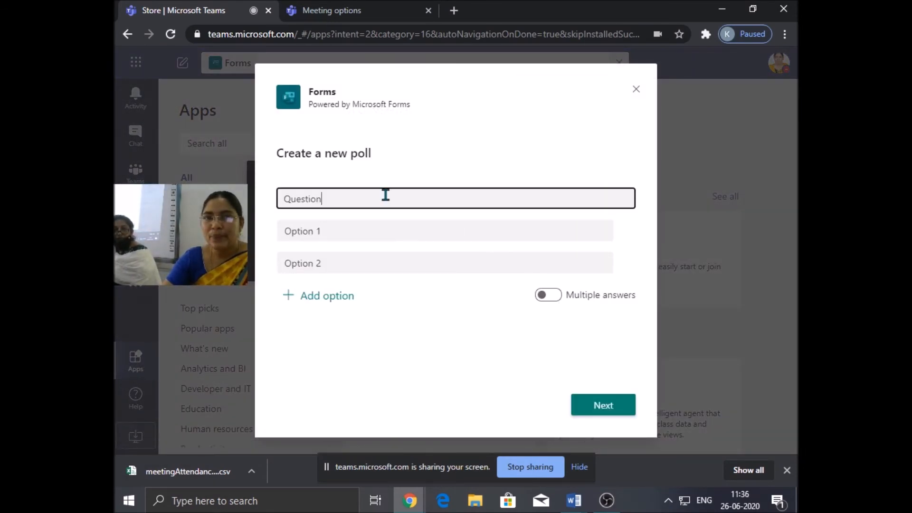
Replace the default poll question with "Mark your Attendance".
{"action": "key", "text": "BackSpace"}
{"action": "key", "text": "BackSpace"}
{"action": "key", "text": "BackSpace"}
{"action": "key", "text": "BackSpace"}
{"action": "key", "text": "BackSpace"}
{"action": "key", "text": "BackSpace"}
{"action": "key", "text": "BackSpace"}
{"action": "key", "text": "BackSpace"}
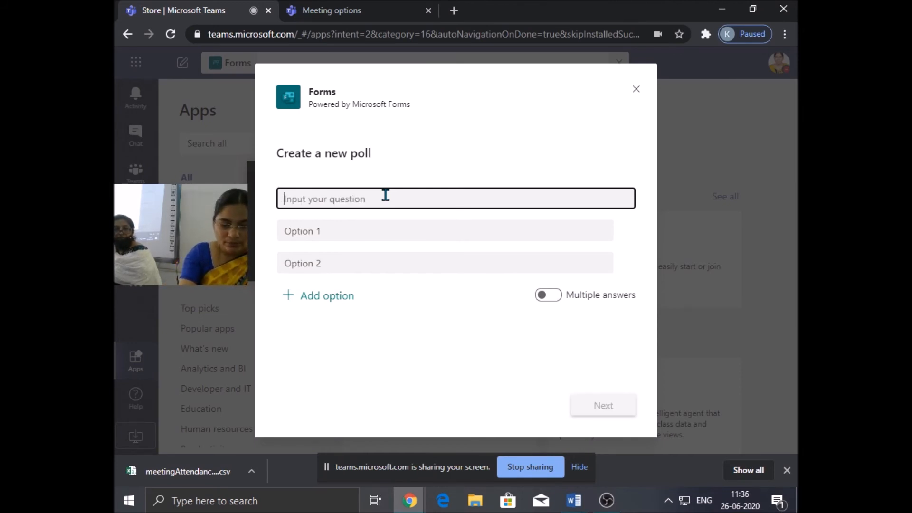
{"action": "type", "text": "Give"}
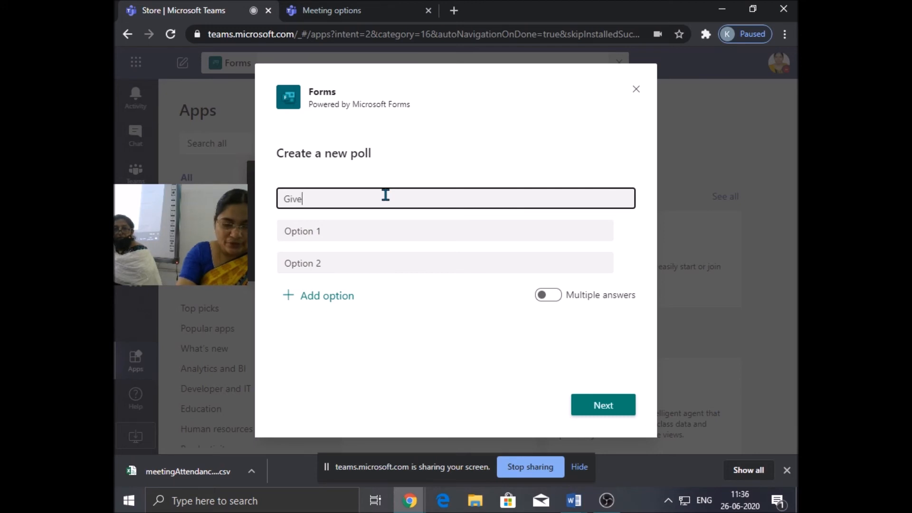
{"action": "type", "text": " your A"}
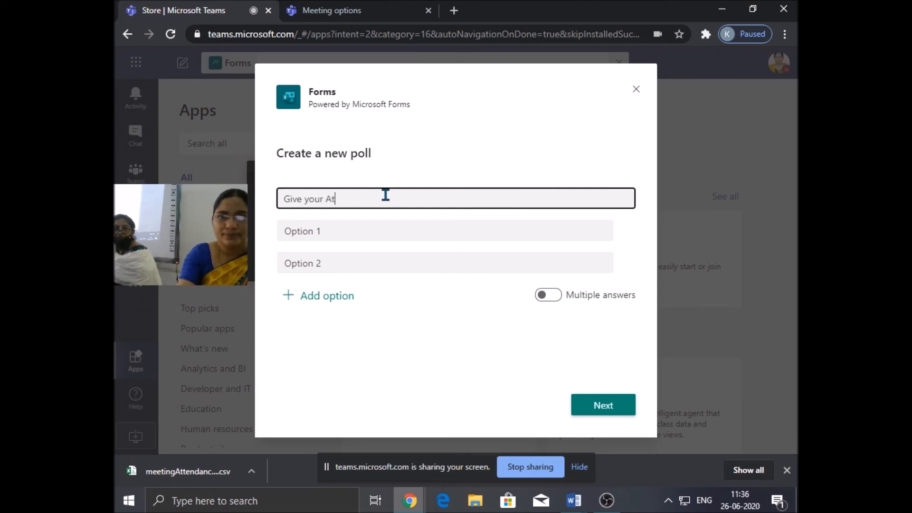
{"action": "type", "text": "ttendance"}
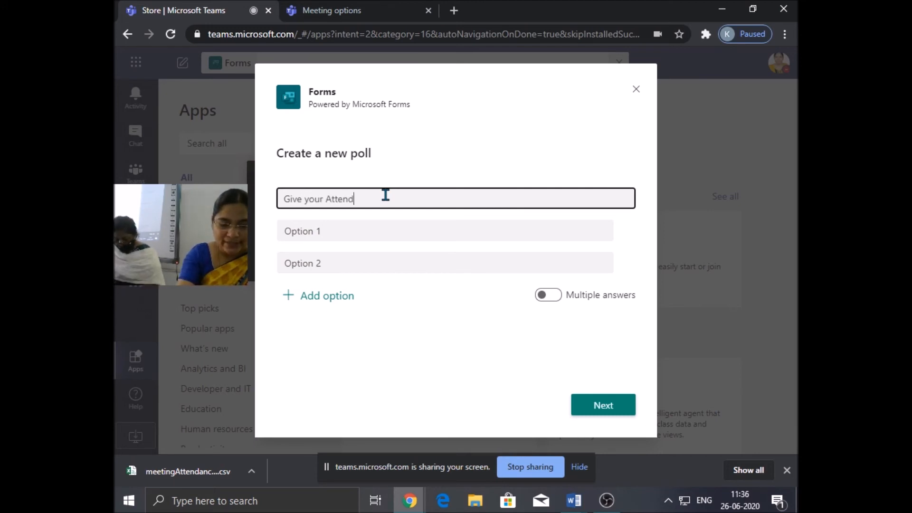
{"action": "key", "text": "Home"}
{"action": "key", "text": "Delete"}
{"action": "key", "text": "Delete"}
{"action": "key", "text": "Delete"}
{"action": "key", "text": "Delete"}
{"action": "key", "text": "Delete"}
{"action": "type", "text": "Mark"}
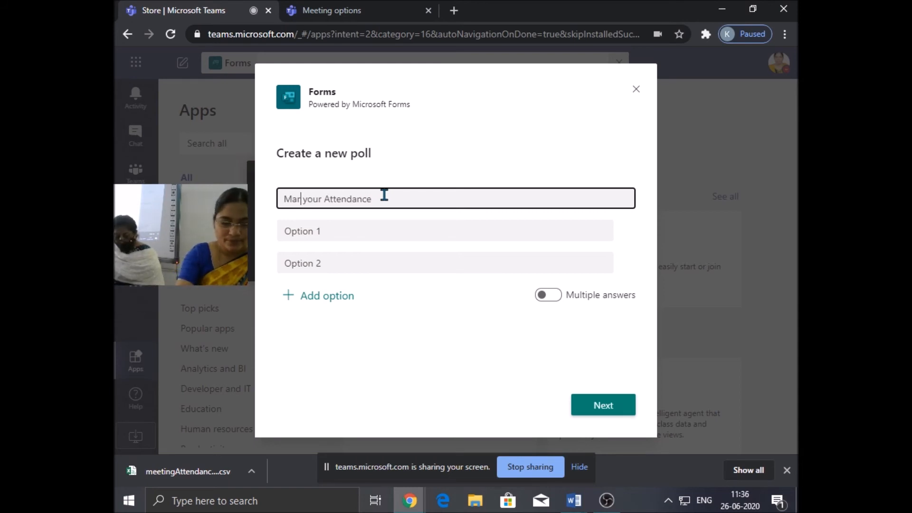
Set the first poll option to "Present", remove the second option, and preview the poll card.
{"action": "left_click", "coordinate": [346, 234]}
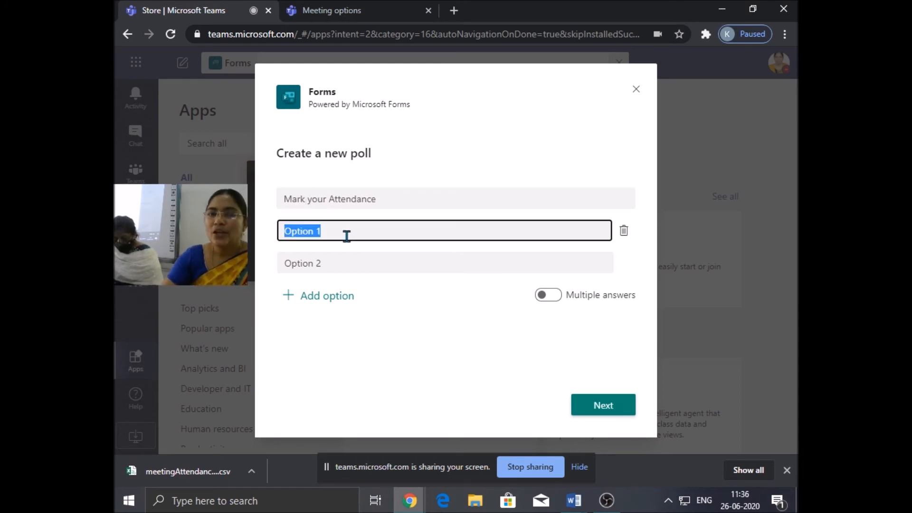
{"action": "type", "text": "Present"}
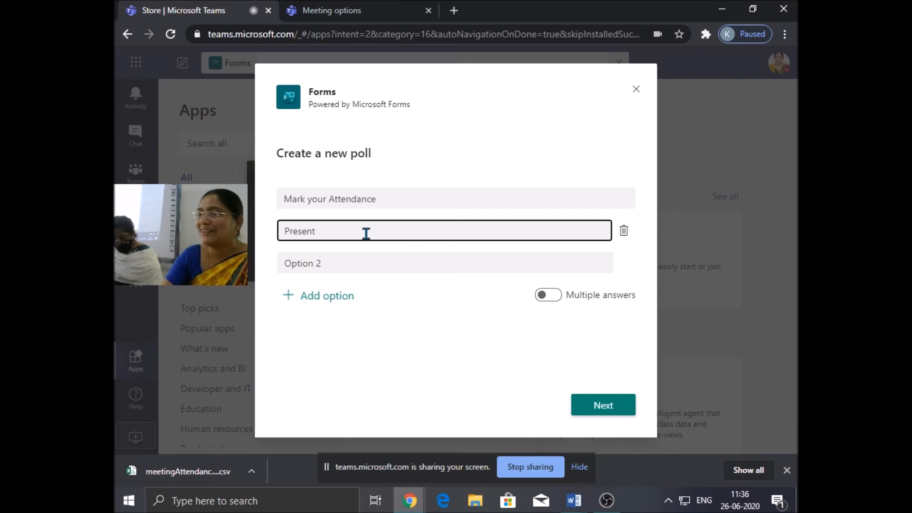
{"action": "left_click", "coordinate": [624, 264]}
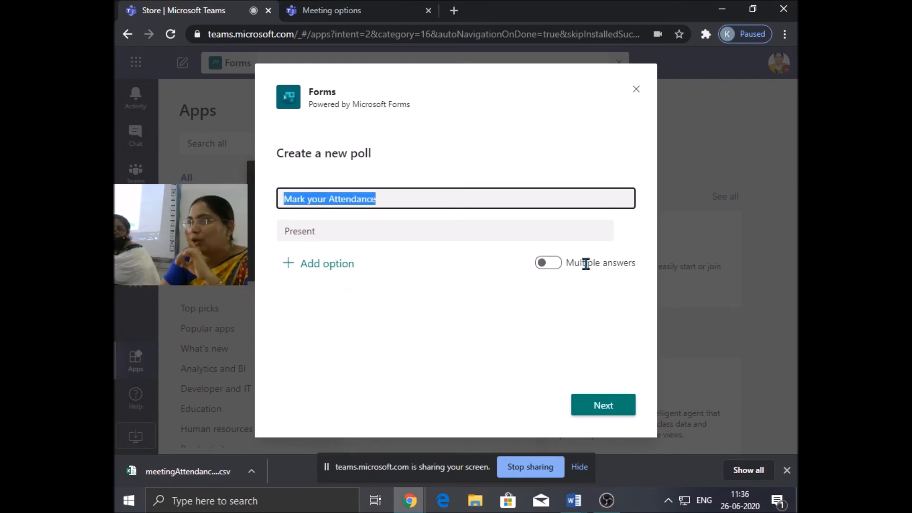
{"action": "left_click", "coordinate": [599, 410]}
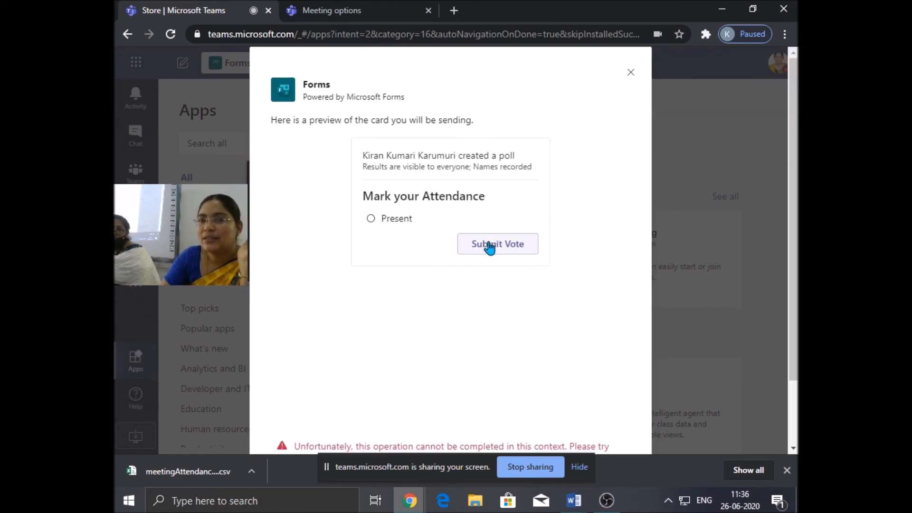
Try to submit a "Present" vote in the poll preview and close the Forms dialog.
{"action": "left_click", "coordinate": [490, 245]}
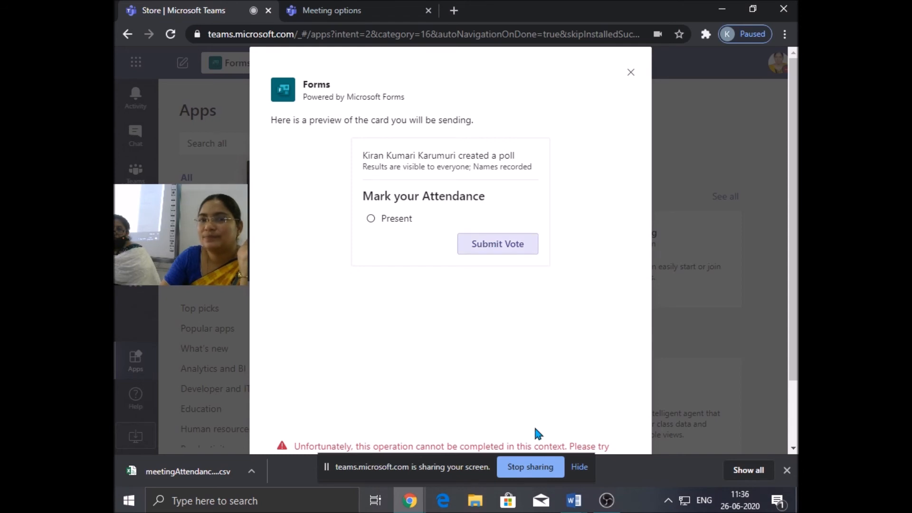
{"action": "left_click", "coordinate": [388, 218]}
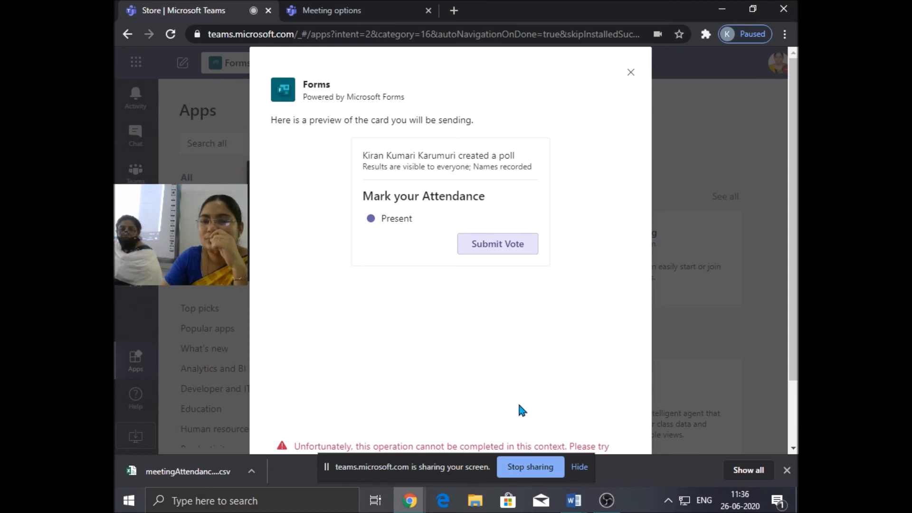
{"action": "left_click", "coordinate": [631, 75]}
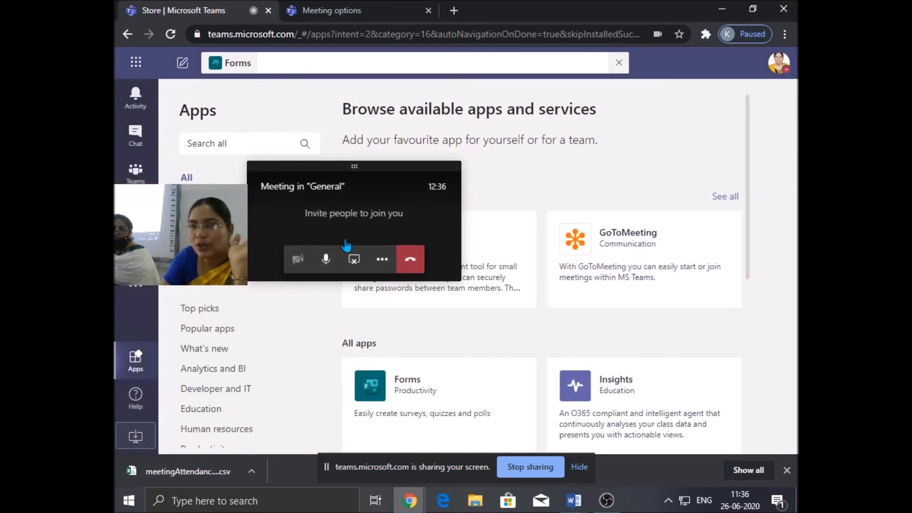
Return to the meeting view, show its participants, and try searching the invite field for "form".
{"action": "left_click", "coordinate": [376, 187]}
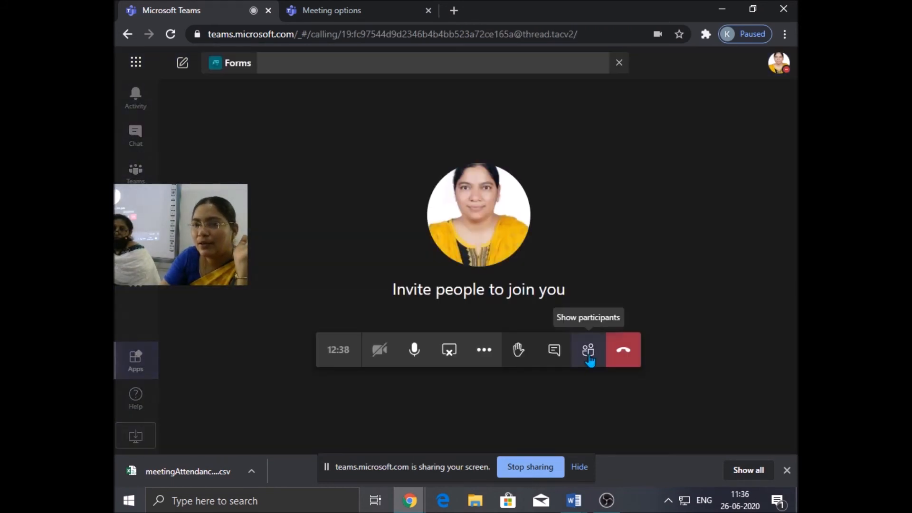
{"action": "left_click", "coordinate": [590, 357]}
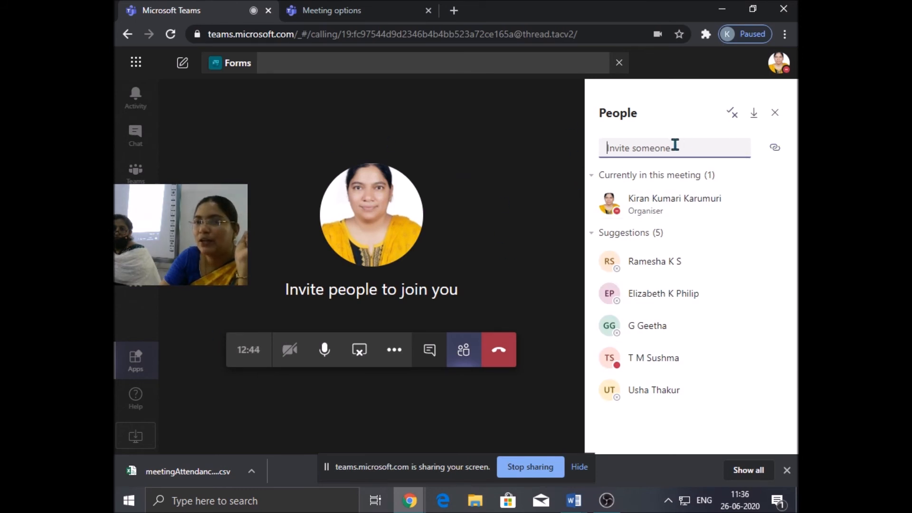
{"action": "type", "text": "form"}
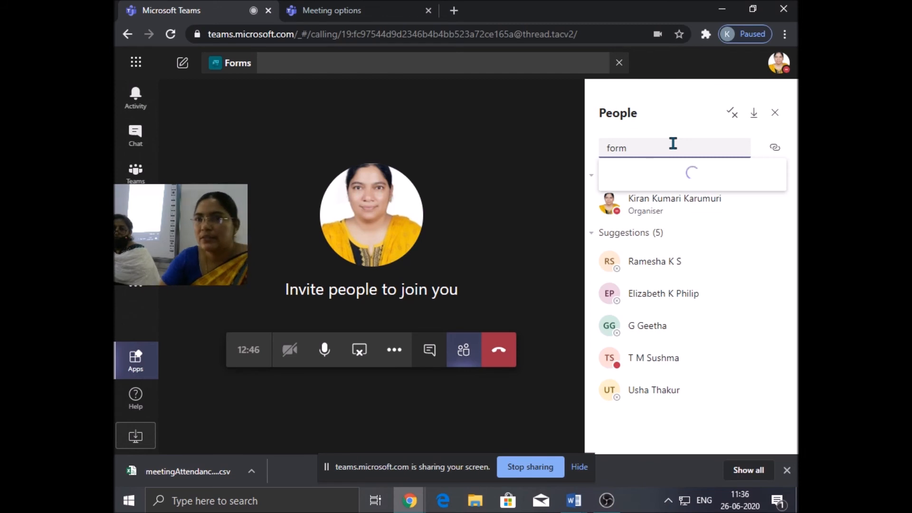
{"action": "key", "text": "ctrl+a"}
{"action": "key", "text": "BackSpace"}
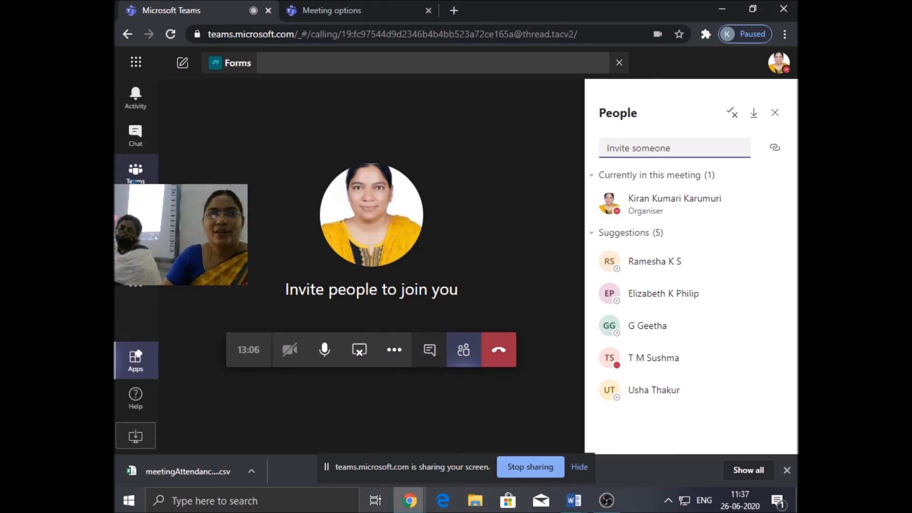
Open the posts of DEMO3's General channel and browse the recent files available to attach to a new conversation.
{"action": "left_click", "coordinate": [135, 143]}
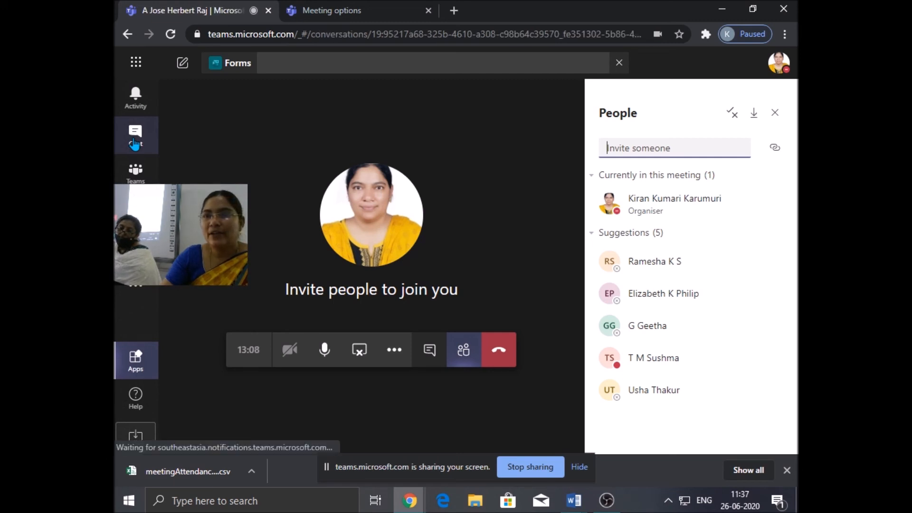
{"action": "left_click", "coordinate": [135, 172]}
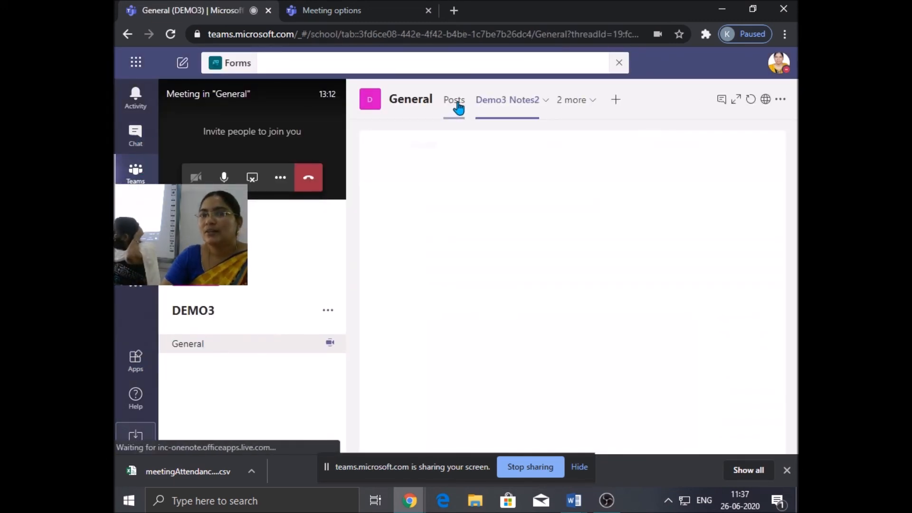
{"action": "left_click", "coordinate": [455, 101]}
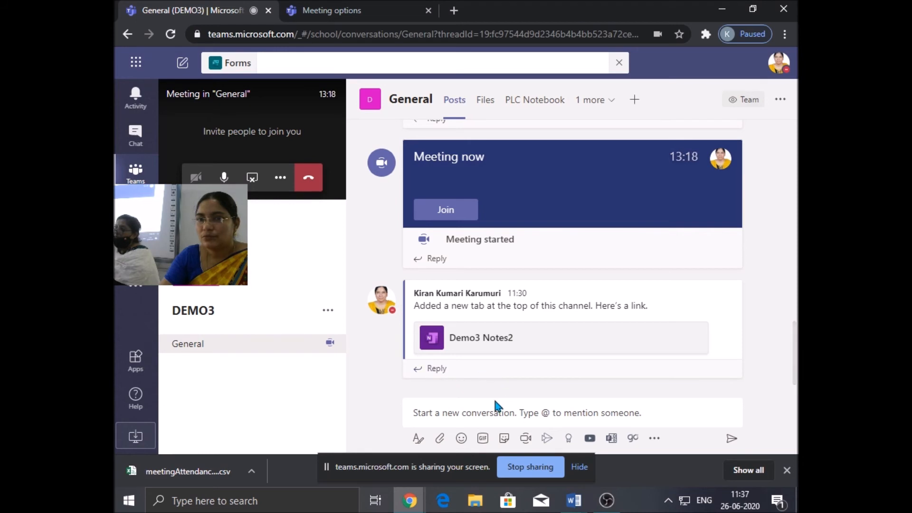
{"action": "left_click", "coordinate": [441, 439]}
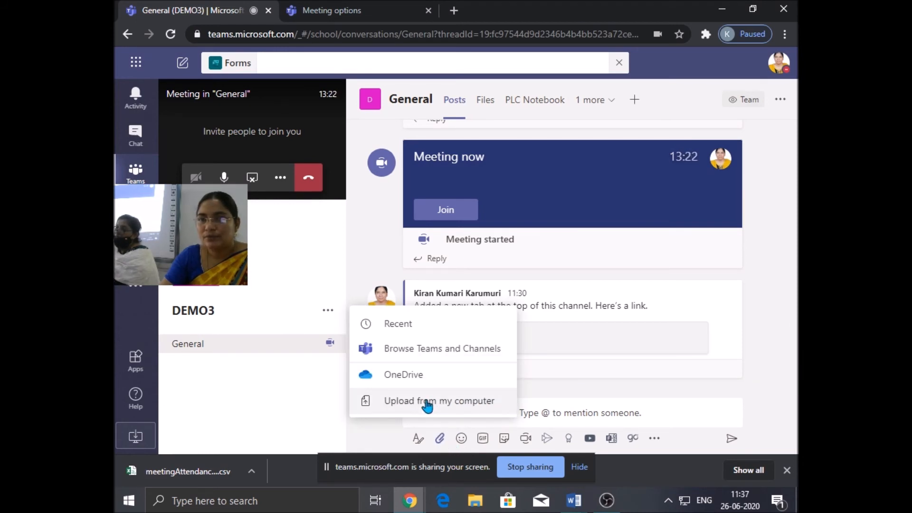
{"action": "left_click", "coordinate": [409, 326]}
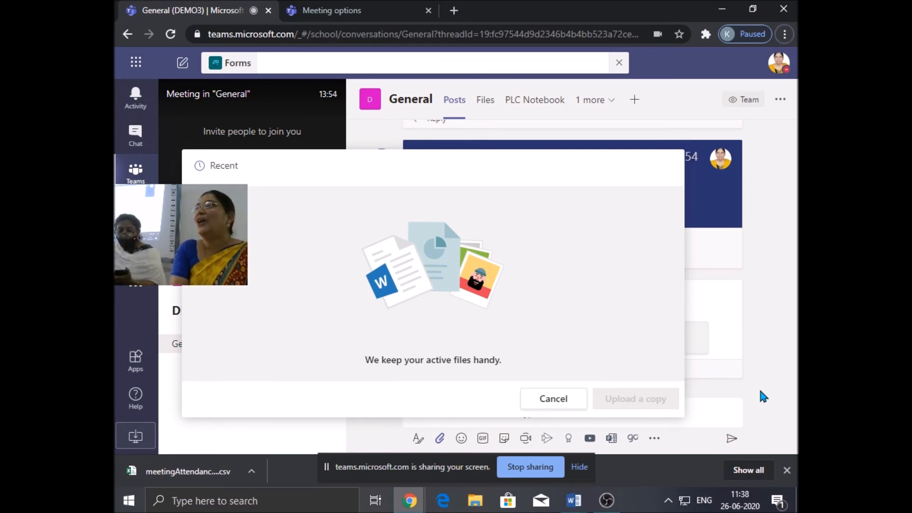
{"action": "key", "text": "alt+Tab"}
{"action": "key", "text": "alt+Tab"}
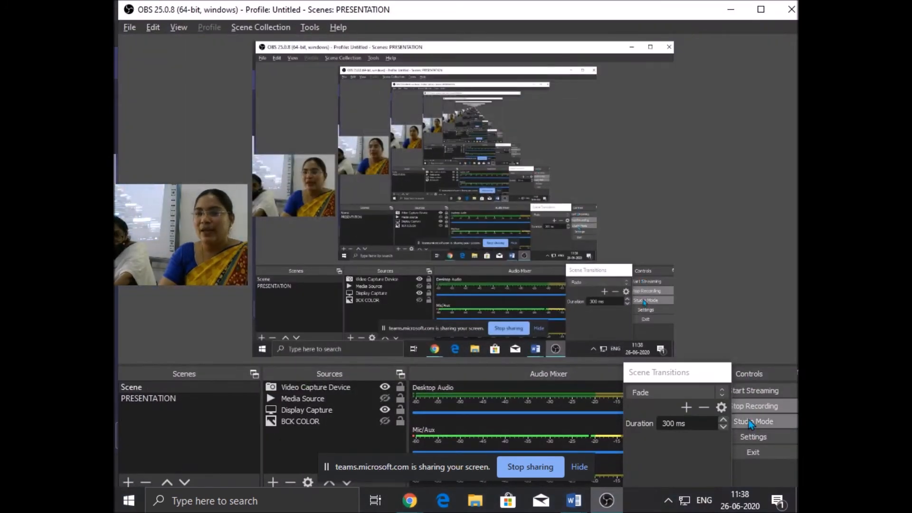
{"action": "left_click", "coordinate": [758, 410]}
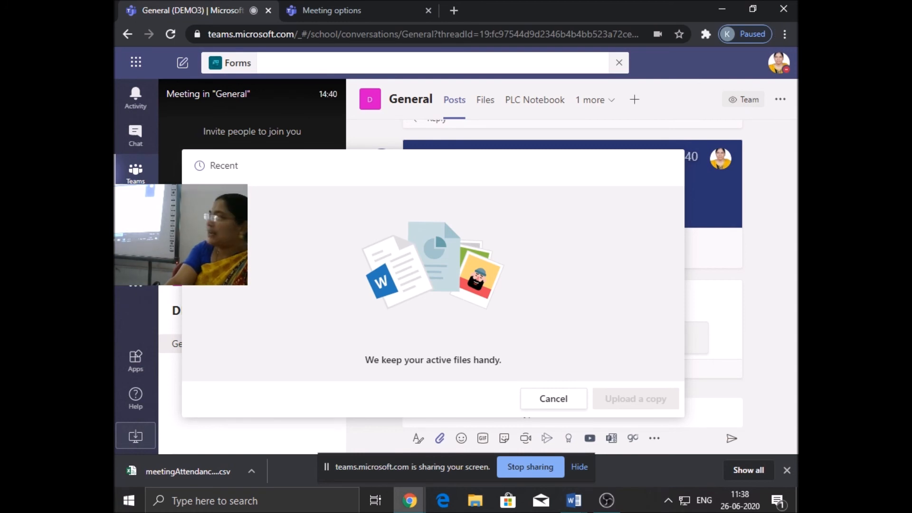
Open the calendar, move the floating call window out of the way, and start a new meeting titled "Demo Session4".
{"action": "left_click", "coordinate": [135, 247]}
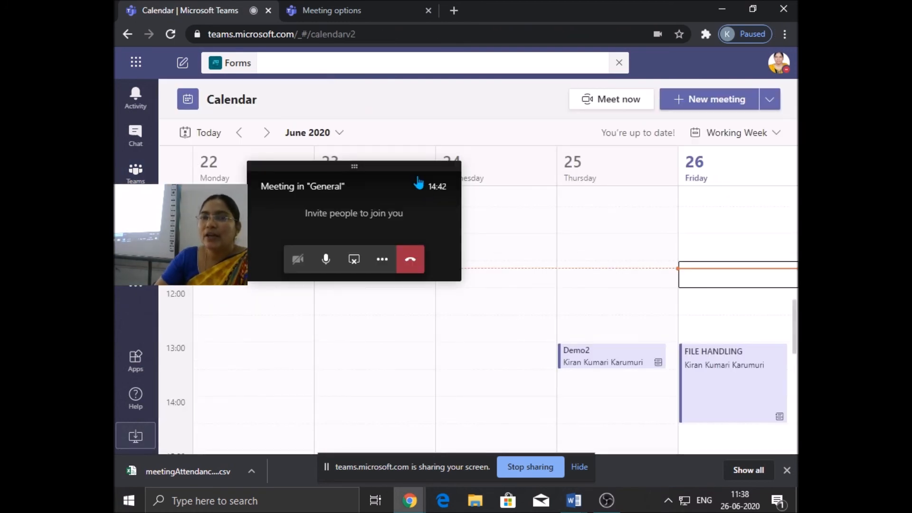
{"action": "left_click_drag", "start_coordinate": [379, 171], "coordinate": [326, 357]}
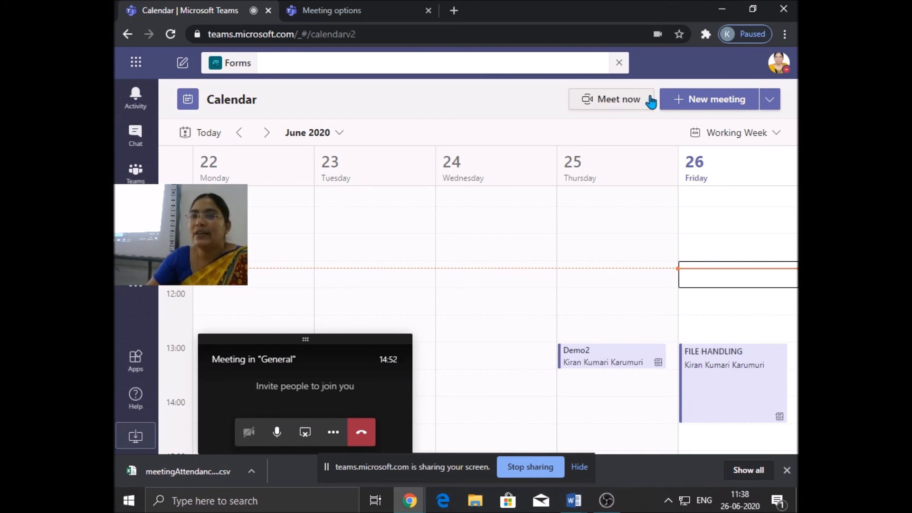
{"action": "left_click", "coordinate": [708, 98]}
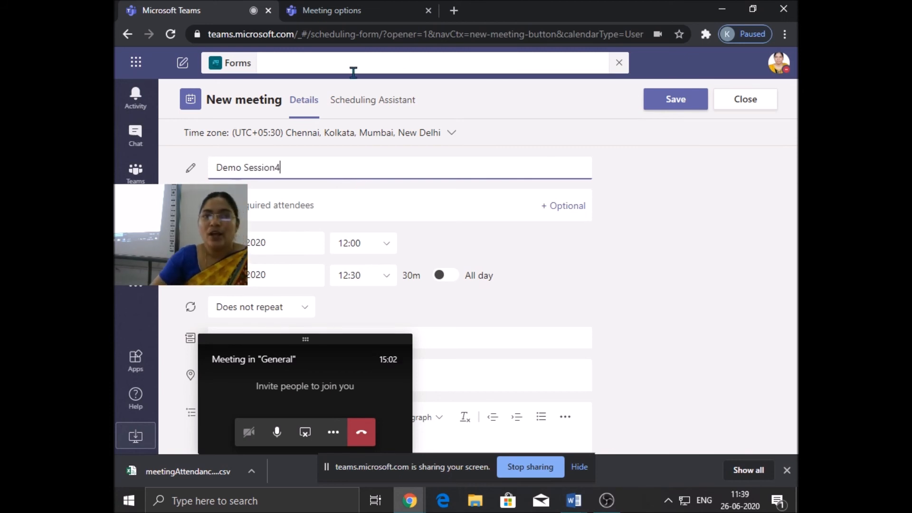
Add the class groups VIII B, VIII C and XII B as required attendees of the meeting.
{"action": "left_click", "coordinate": [328, 203]}
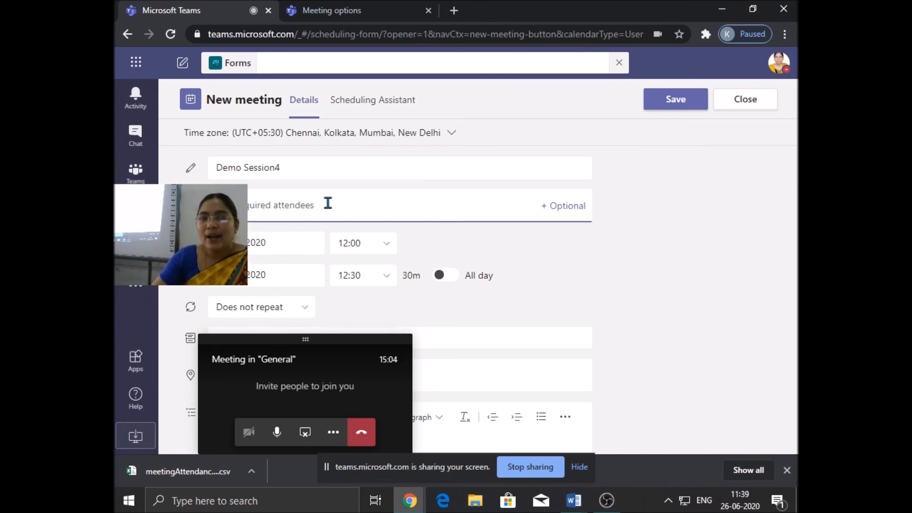
{"action": "type", "text": "viii"}
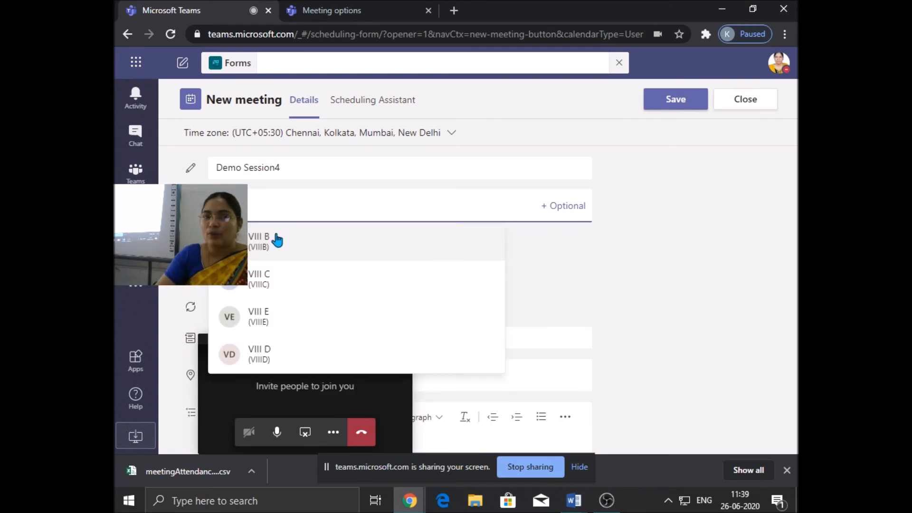
{"action": "left_click", "coordinate": [276, 237]}
{"action": "type", "text": "viiic"}
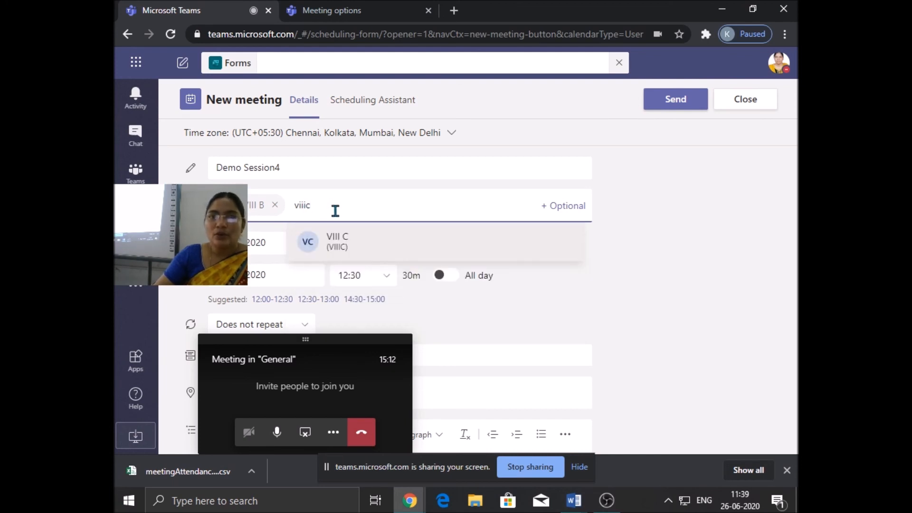
{"action": "left_click", "coordinate": [336, 250]}
{"action": "type", "text": "xii"}
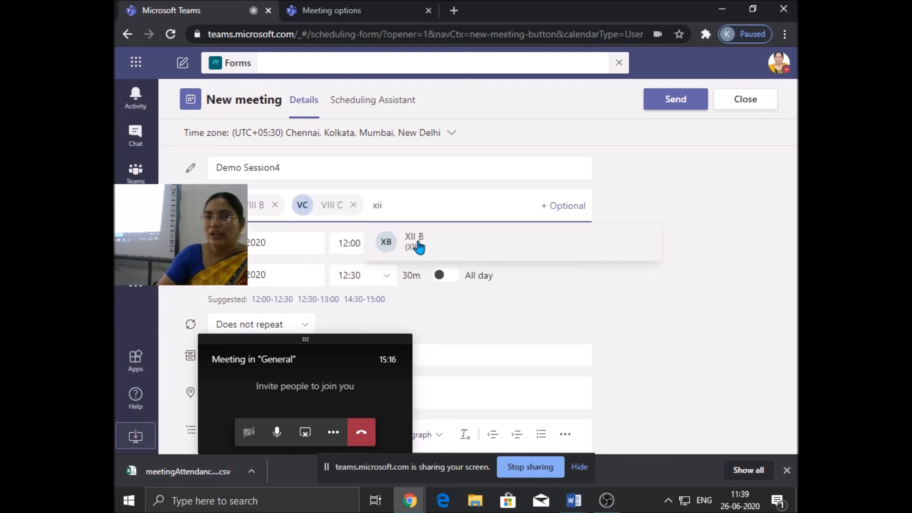
{"action": "left_click", "coordinate": [418, 241]}
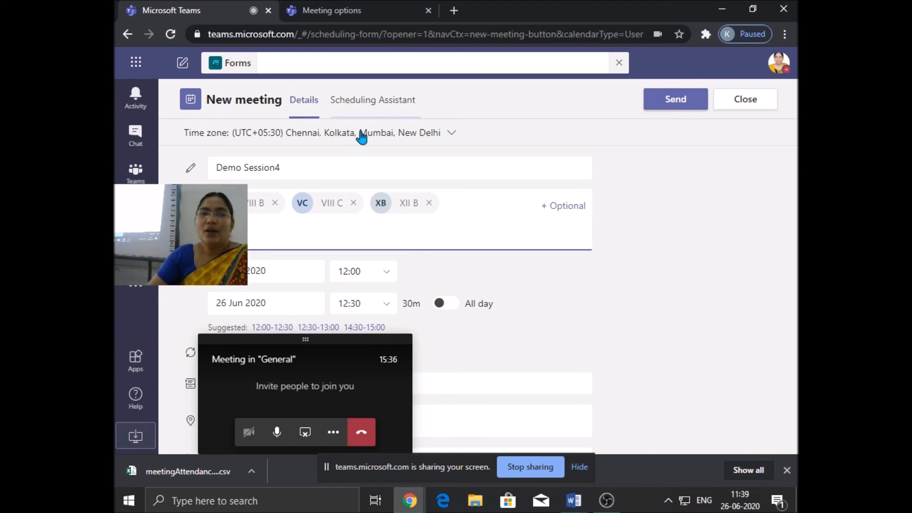
Remove and re-add XII B in the required attendees, and add the suggested science teacher as well.
{"action": "key", "text": "BackSpace"}
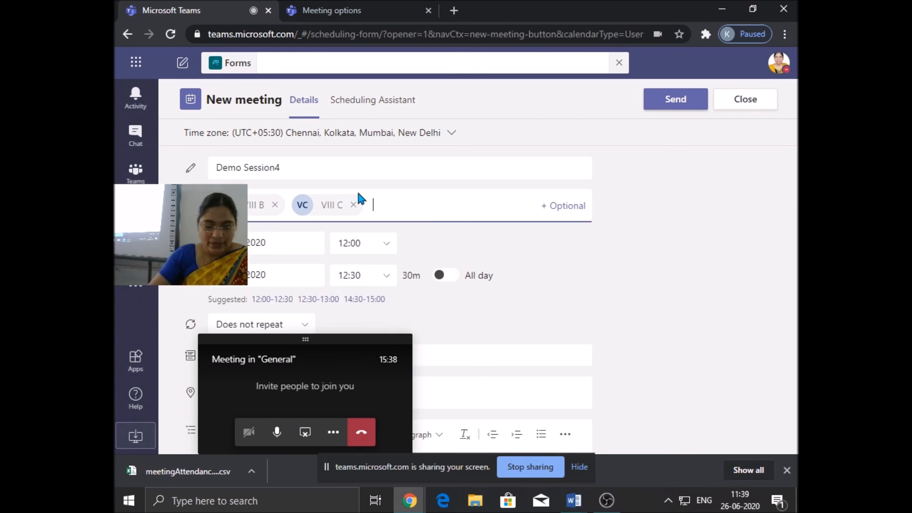
{"action": "type", "text": "xii"}
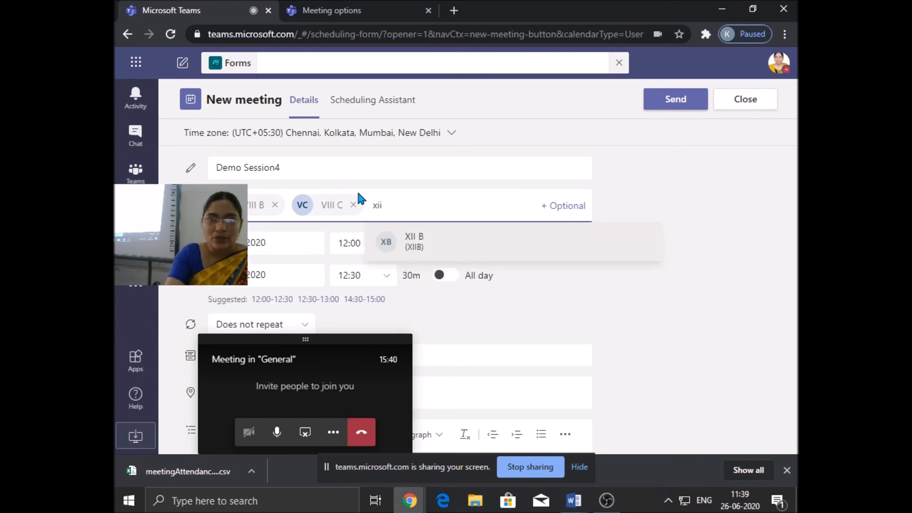
{"action": "type", "text": "b"}
{"action": "left_click", "coordinate": [406, 242]}
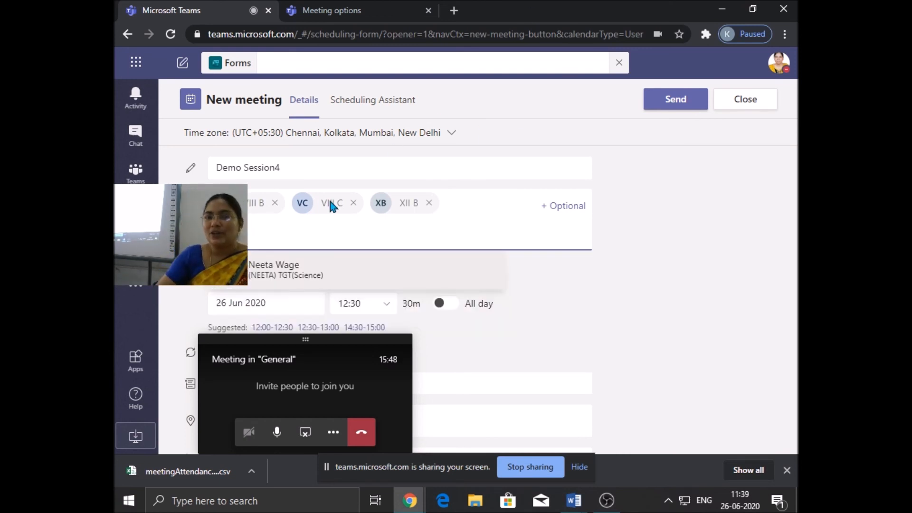
{"action": "left_click", "coordinate": [311, 269]}
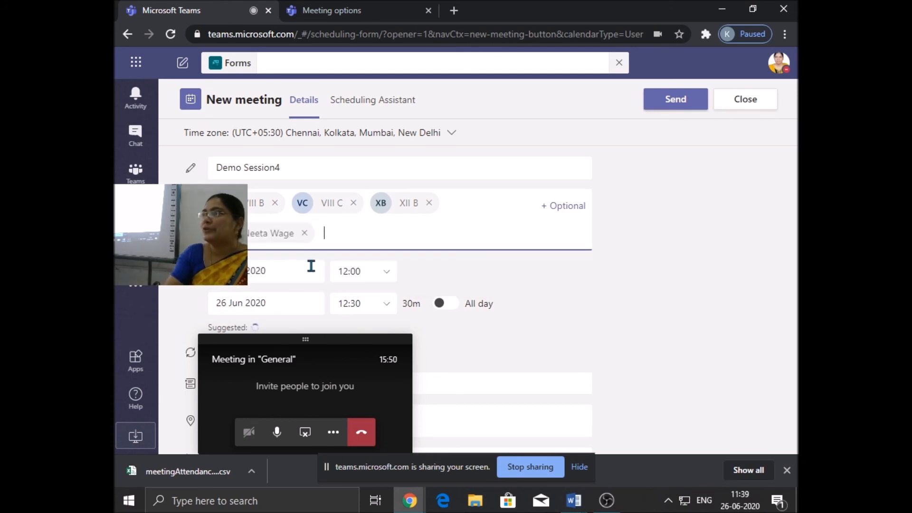
Examine the meeting's end-time choices and the list of channels, moving the floating call window clear of the form.
{"action": "scroll", "coordinate": [667, 244], "scroll_direction": "down", "scroll_amount": 3}
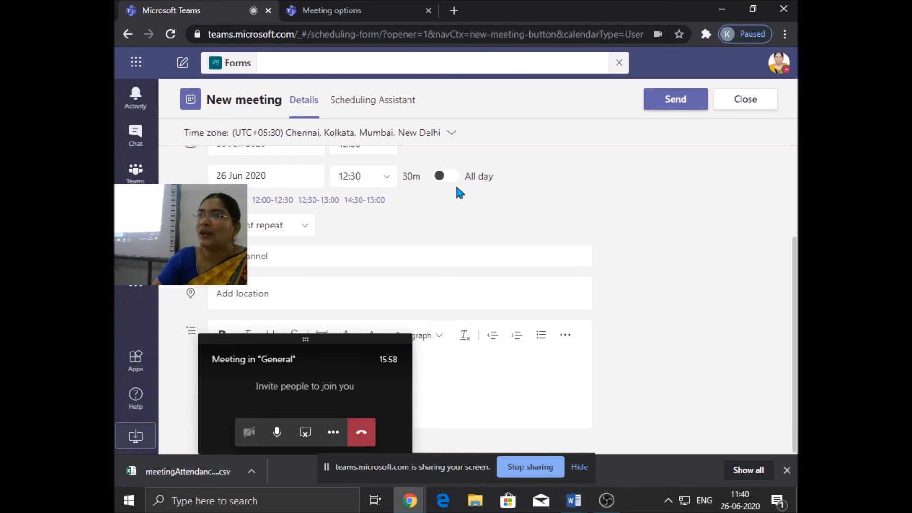
{"action": "left_click", "coordinate": [373, 183]}
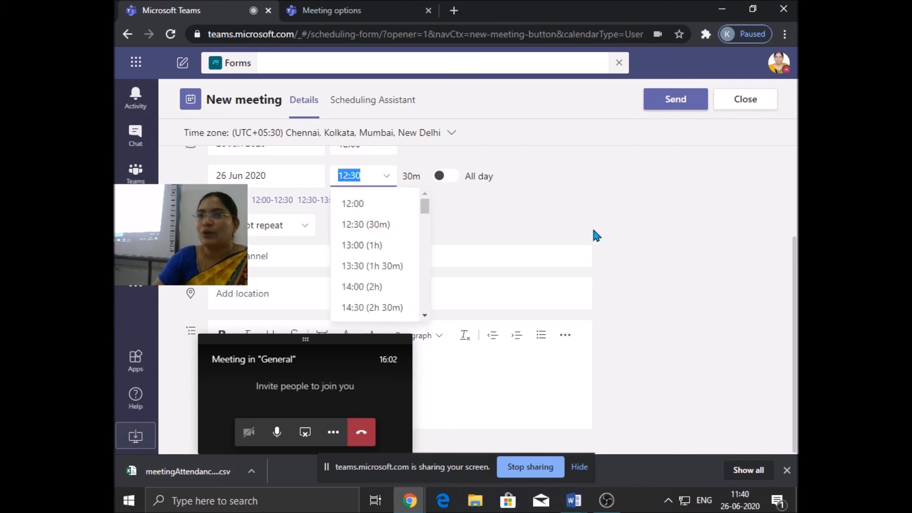
{"action": "left_click", "coordinate": [524, 218]}
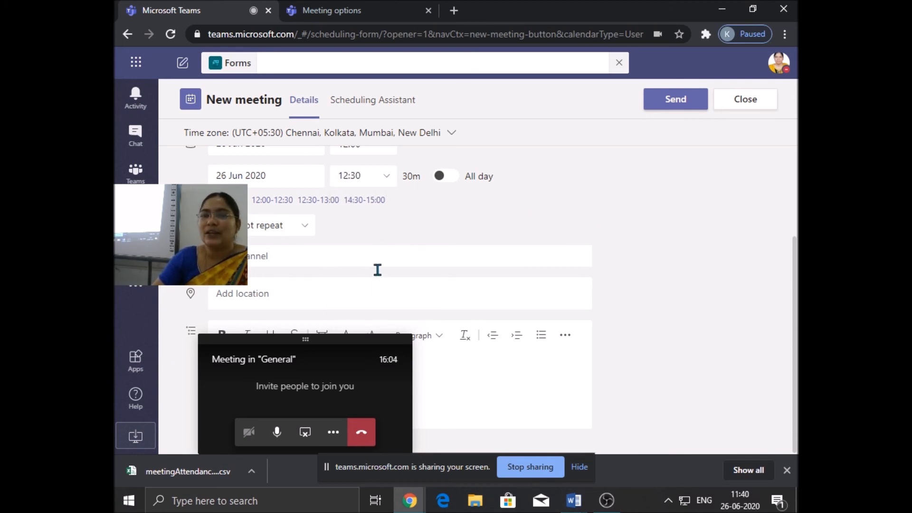
{"action": "left_click_drag", "start_coordinate": [334, 344], "coordinate": [699, 169]}
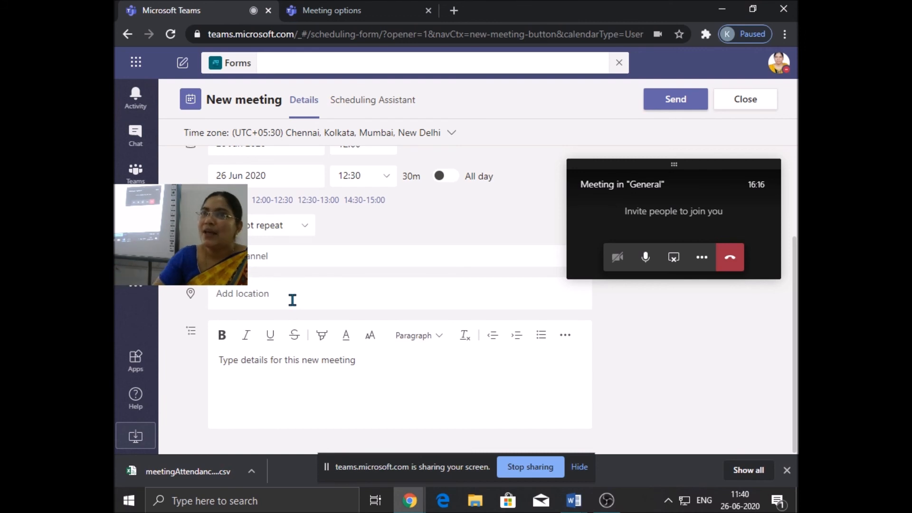
{"action": "left_click", "coordinate": [261, 261]}
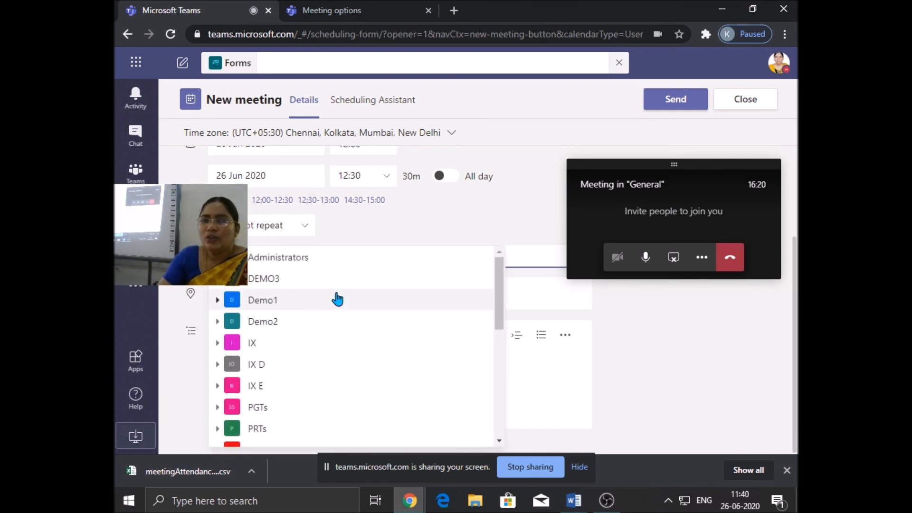
{"action": "left_click", "coordinate": [529, 211]}
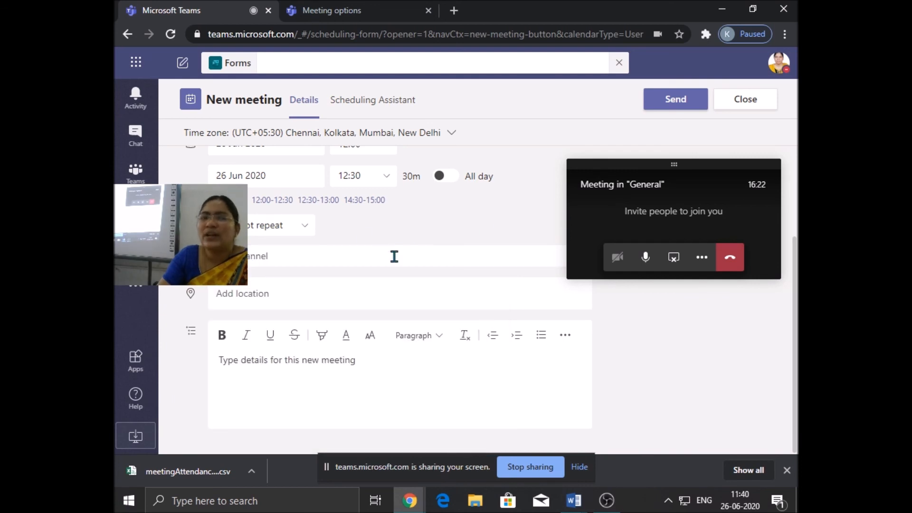
{"action": "scroll", "coordinate": [338, 273], "scroll_direction": "up", "scroll_amount": 3}
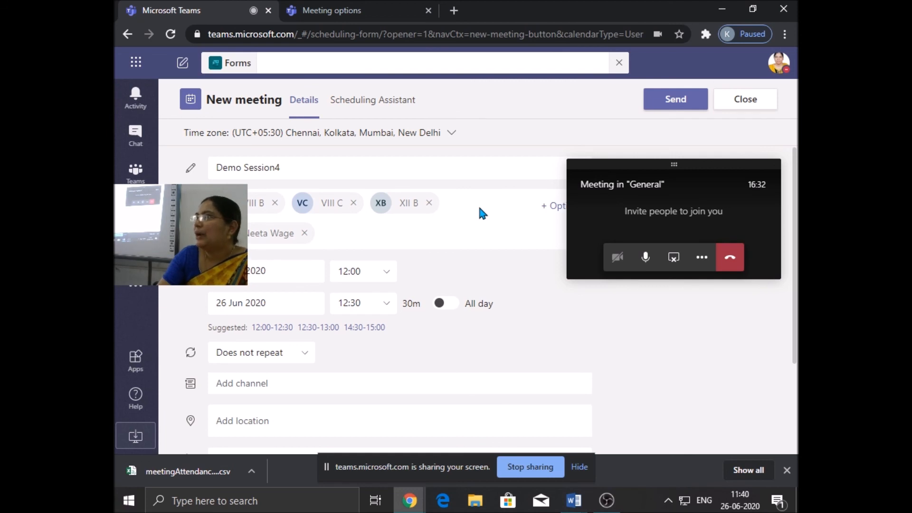
Enter "Digital Skills" as the details of the new meeting.
{"action": "scroll", "coordinate": [478, 204], "scroll_direction": "down", "scroll_amount": 3}
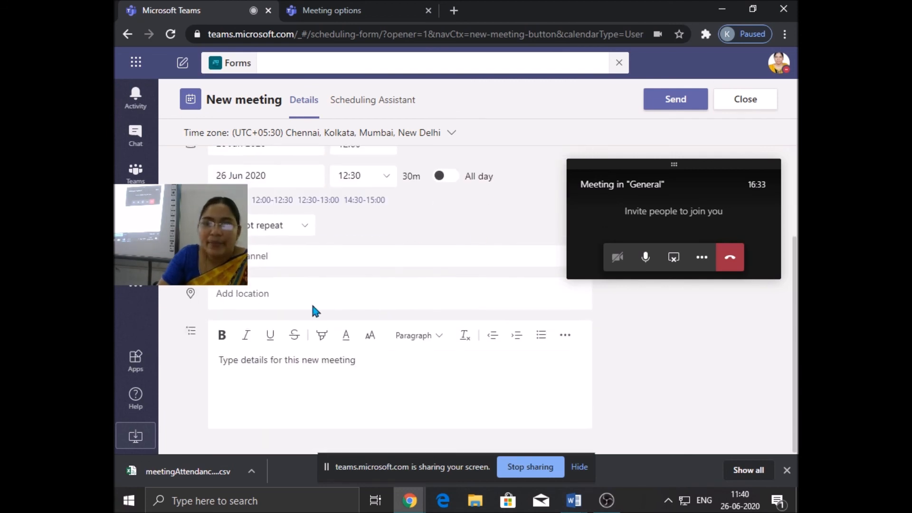
{"action": "left_click", "coordinate": [261, 366]}
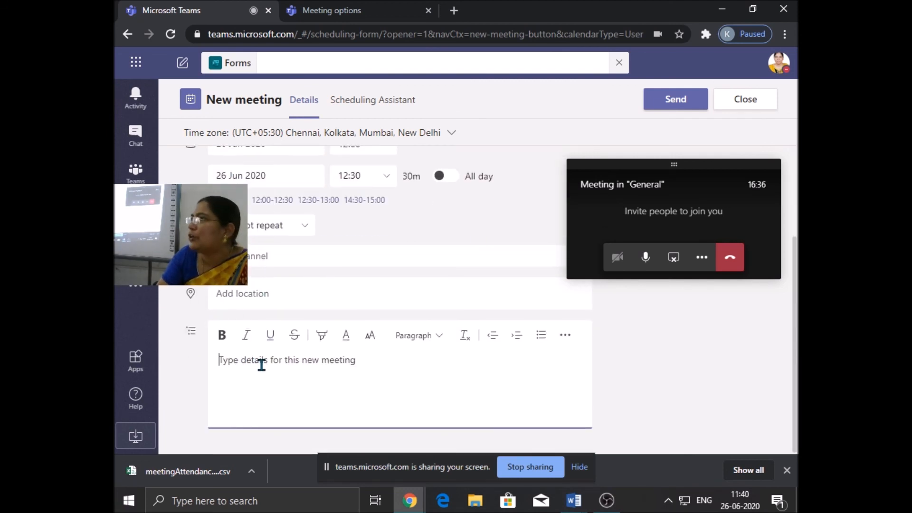
{"action": "type", "text": "san"}
{"action": "key", "text": "BackSpace"}
{"action": "key", "text": "BackSpace"}
{"action": "type", "text": "lCT"}
{"action": "key", "text": "BackSpace"}
{"action": "key", "text": "BackSpace"}
{"action": "key", "text": "BackSpace"}
{"action": "key", "text": "BackSpace"}
{"action": "type", "text": "D"}
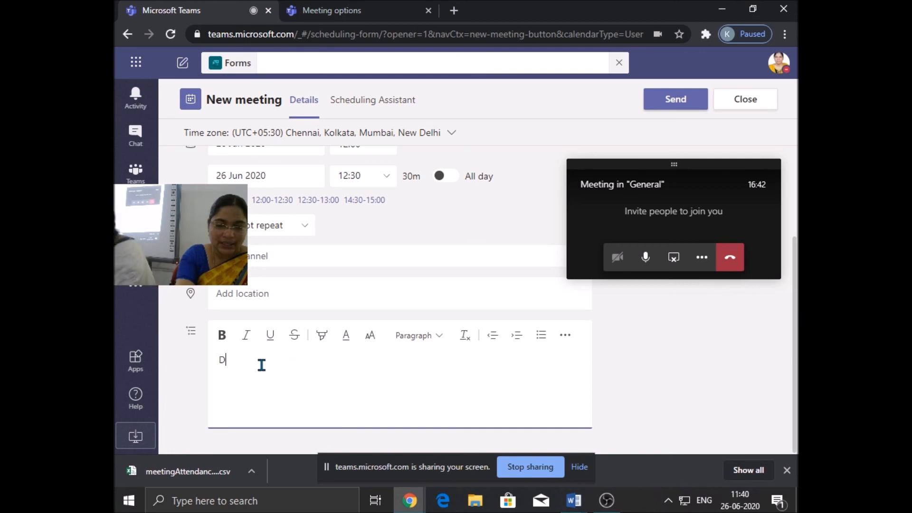
{"action": "type", "text": "igital Skill"}
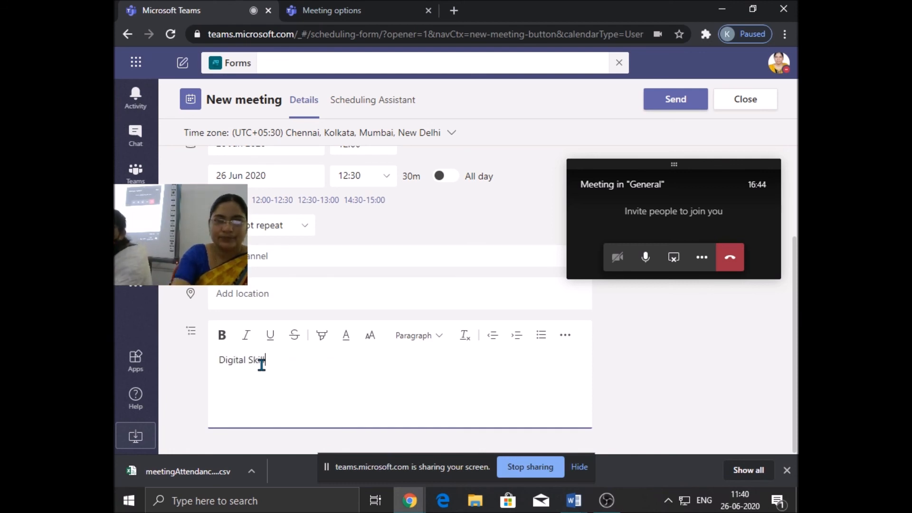
{"action": "type", "text": "s"}
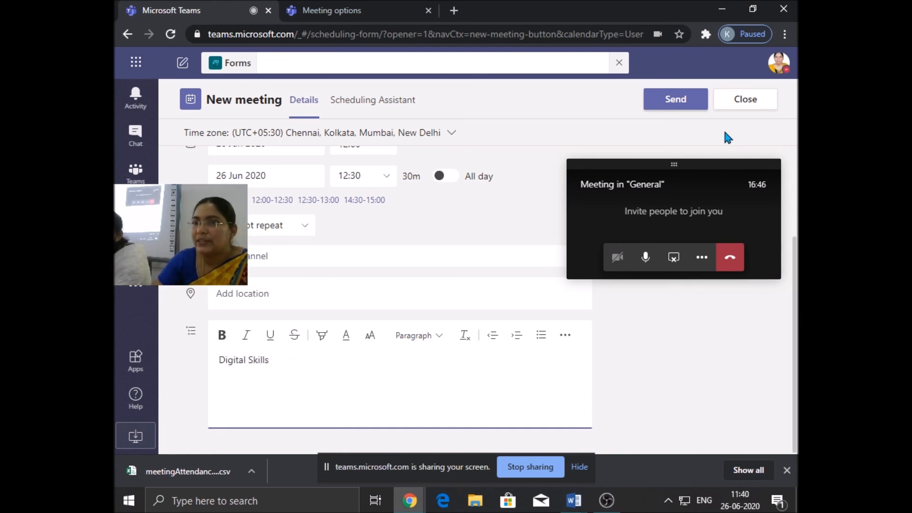
Send the new meeting's invitation and move the floating call window off Friday 26 June in the calendar.
{"action": "left_click", "coordinate": [676, 99]}
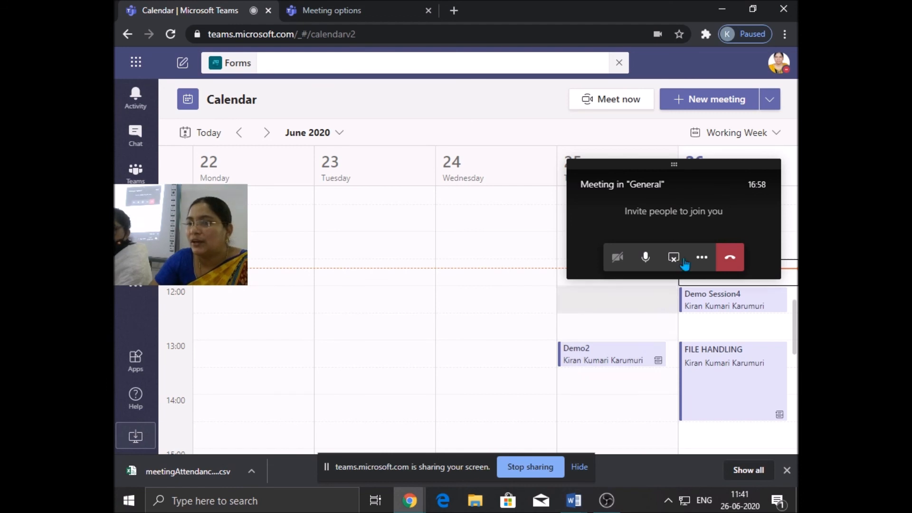
{"action": "left_click_drag", "start_coordinate": [685, 165], "coordinate": [385, 143]}
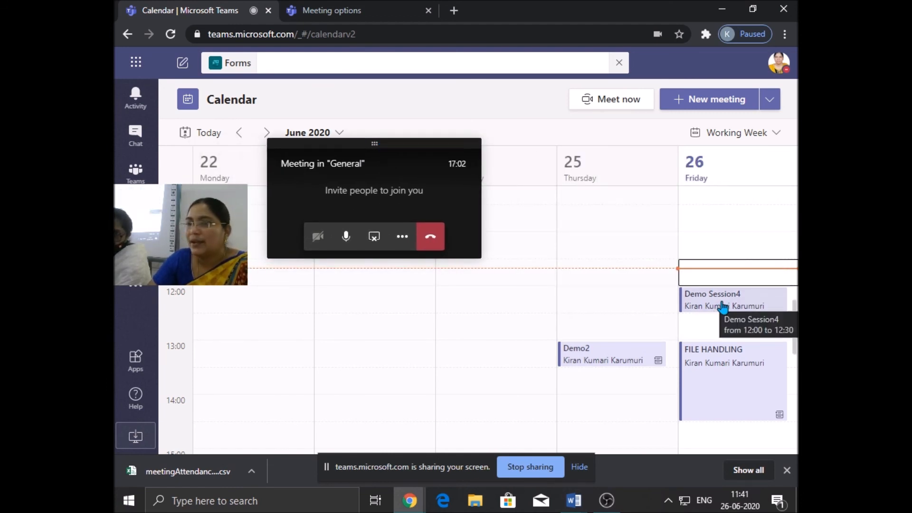
Open Demo Session4 from the 12:00 slot on Friday 26 June and join it with camera and microphone on.
{"action": "left_click", "coordinate": [723, 306]}
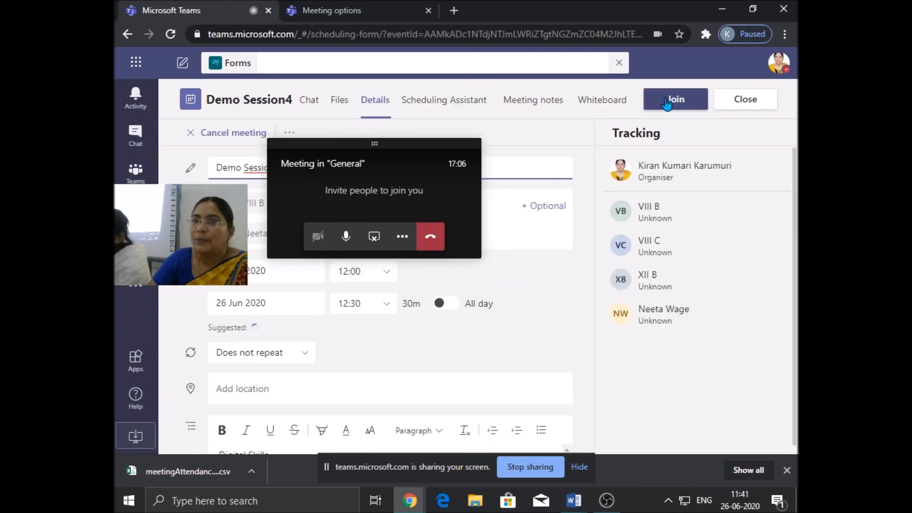
{"action": "left_click", "coordinate": [668, 101]}
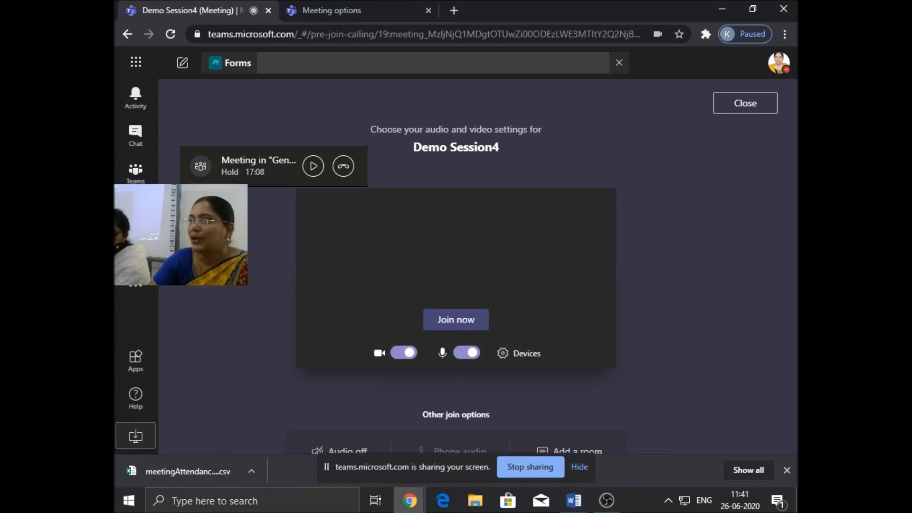
{"action": "left_click", "coordinate": [453, 320]}
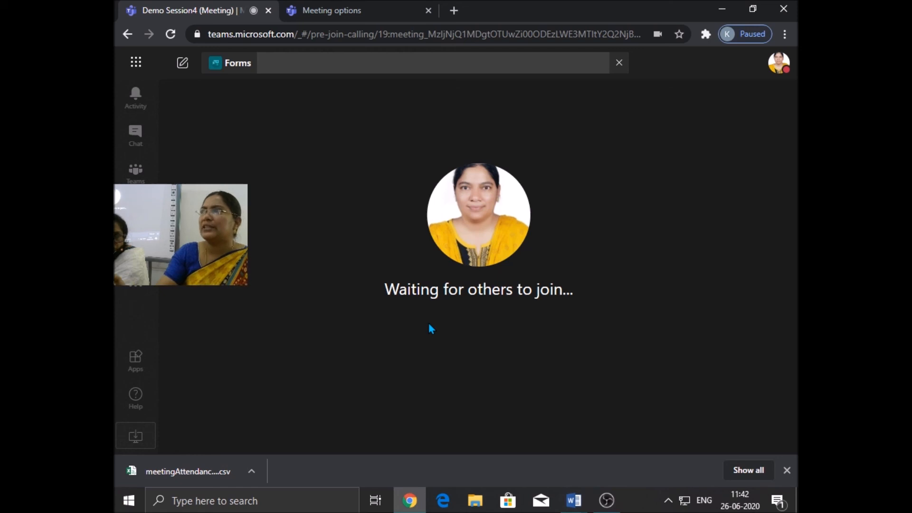
End the on-hold meeting in the General channel while staying in Demo Session4.
{"action": "mouse_move", "coordinate": [600, 216]}
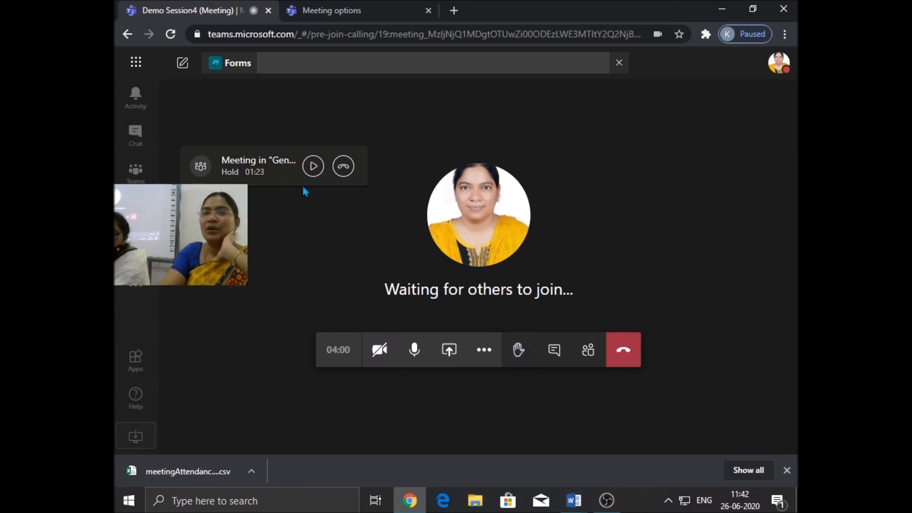
{"action": "left_click", "coordinate": [345, 166]}
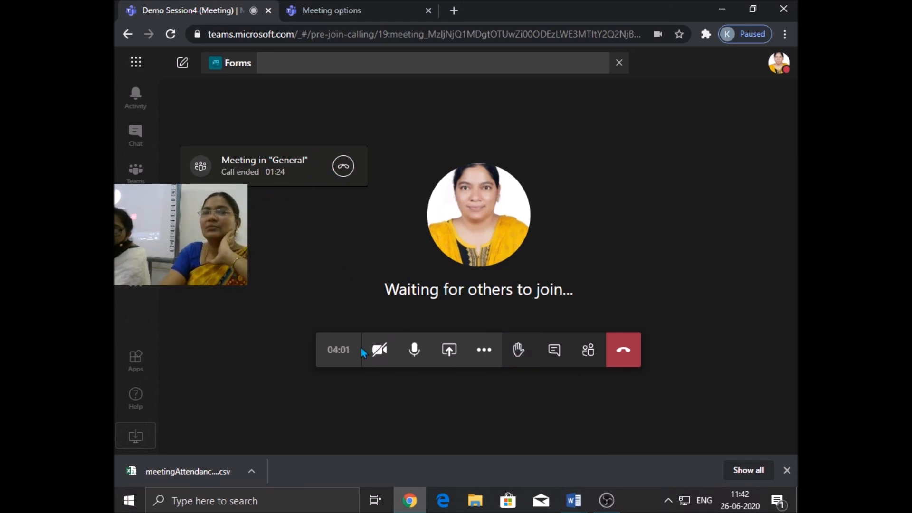
{"action": "left_click", "coordinate": [606, 500]}
{"action": "left_click", "coordinate": [770, 407]}
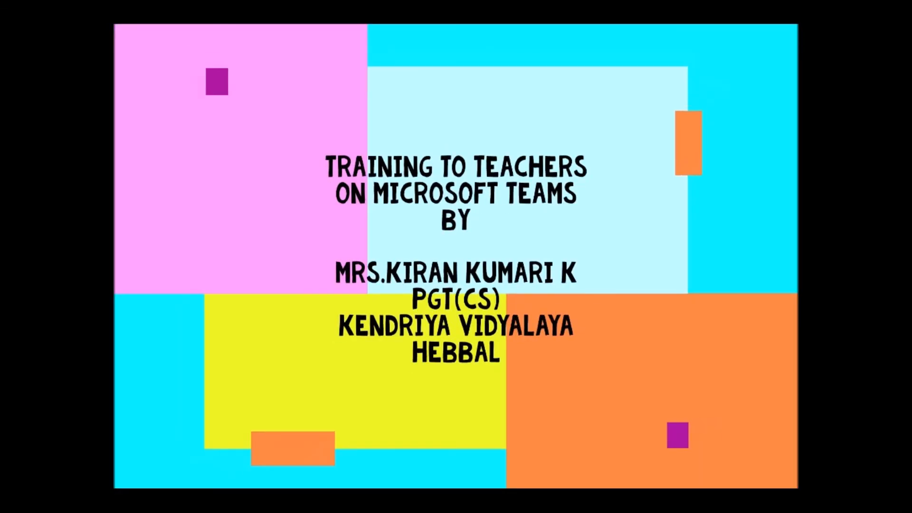